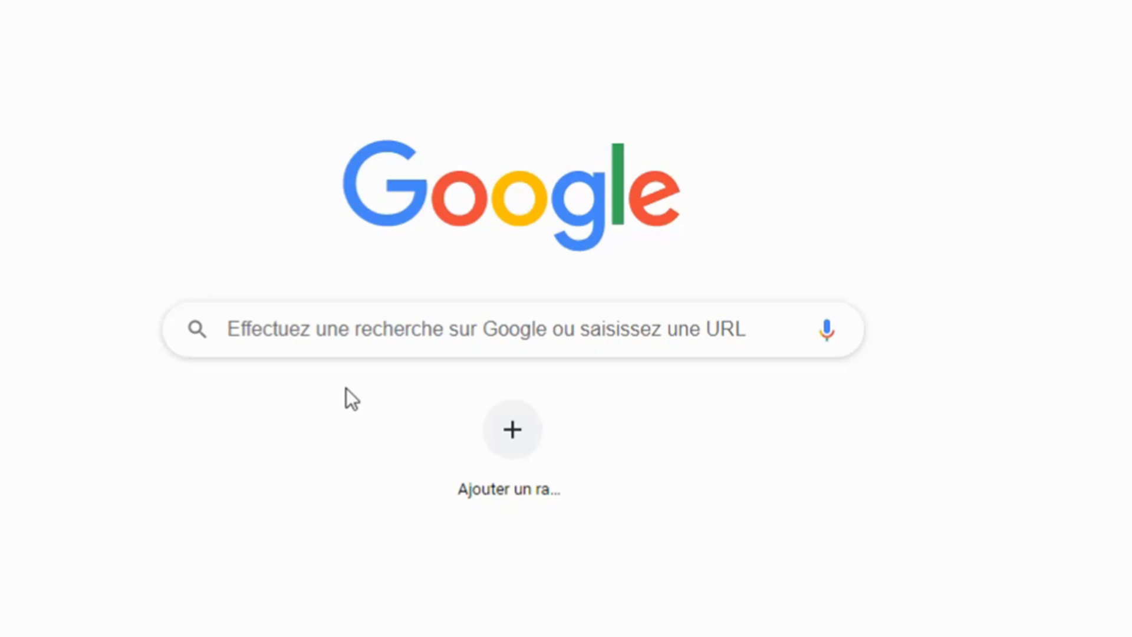
Step: Search Google for "canva"
click(295, 337)
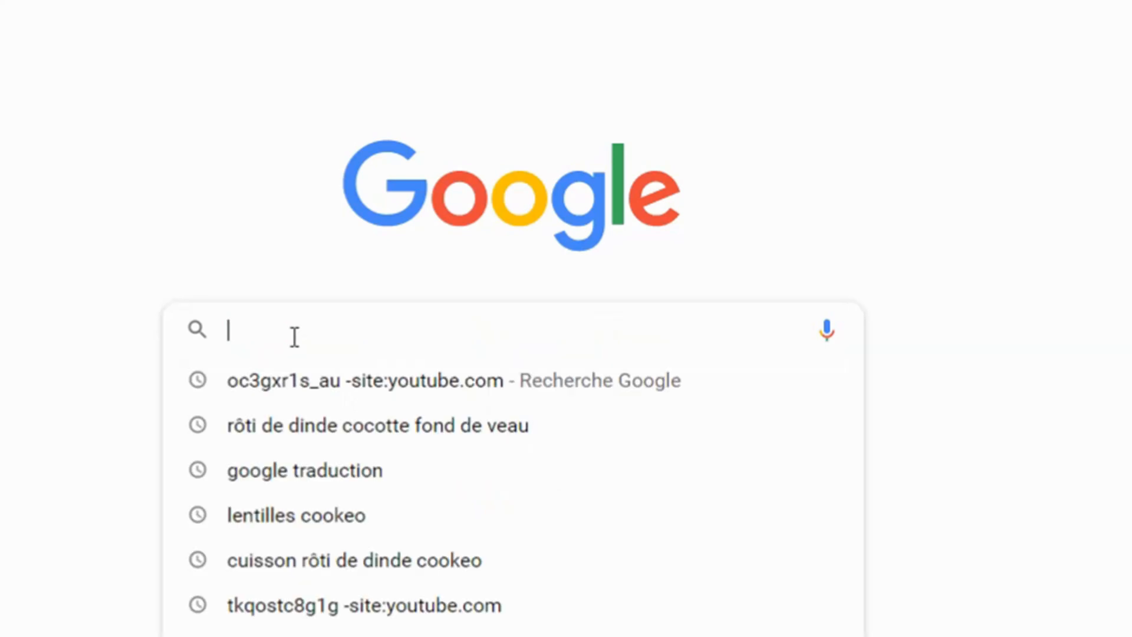
text(canva)
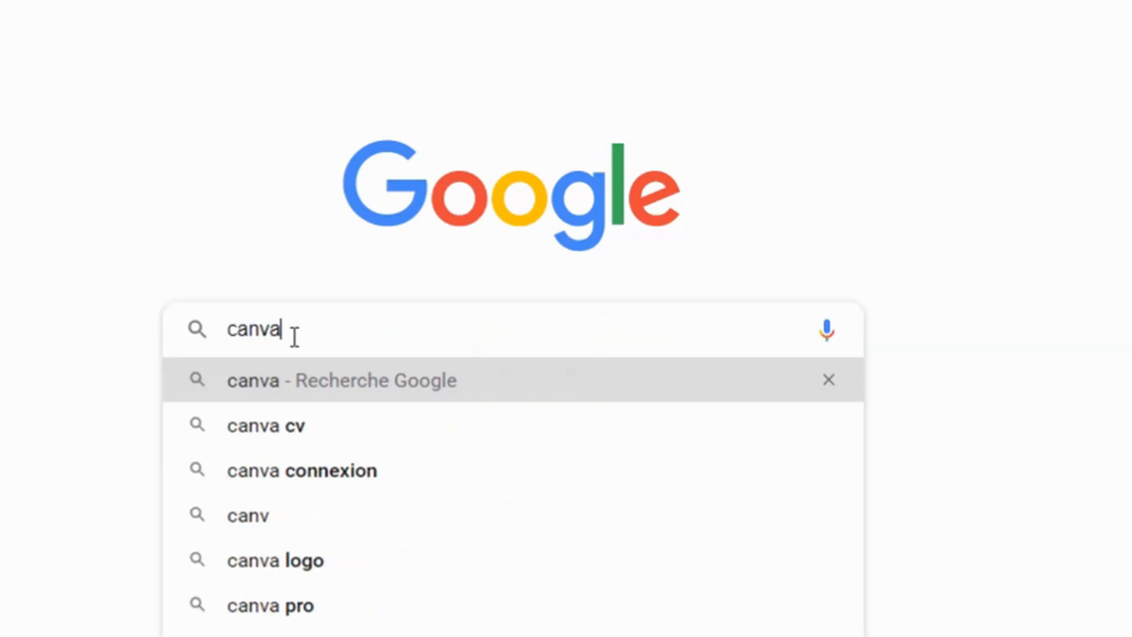
key(Return)
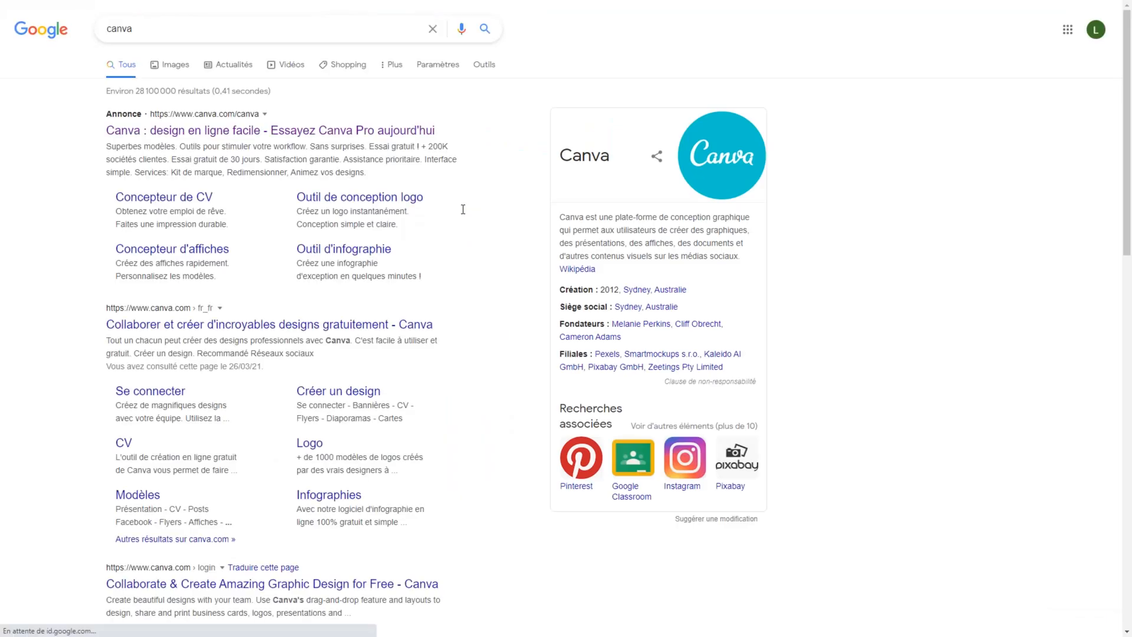
drag(553, 143, 638, 160)
click(982, 165)
drag(558, 148, 573, 171)
click(549, 114)
click(592, 180)
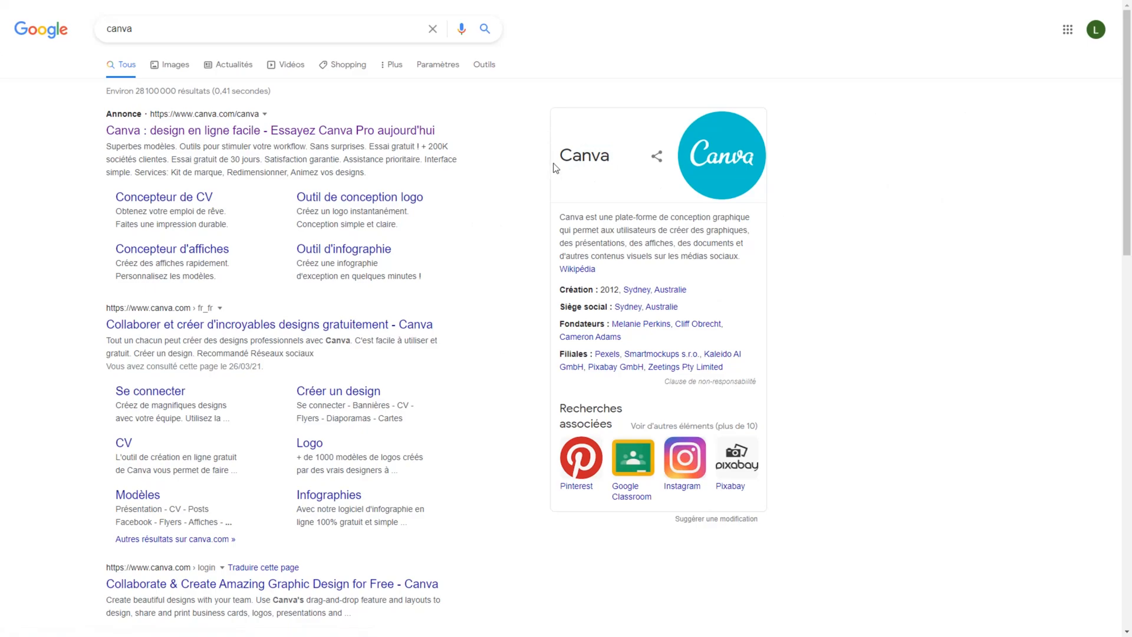
Step: Open the Canva site from the sponsored search result and log in to the account
click(206, 132)
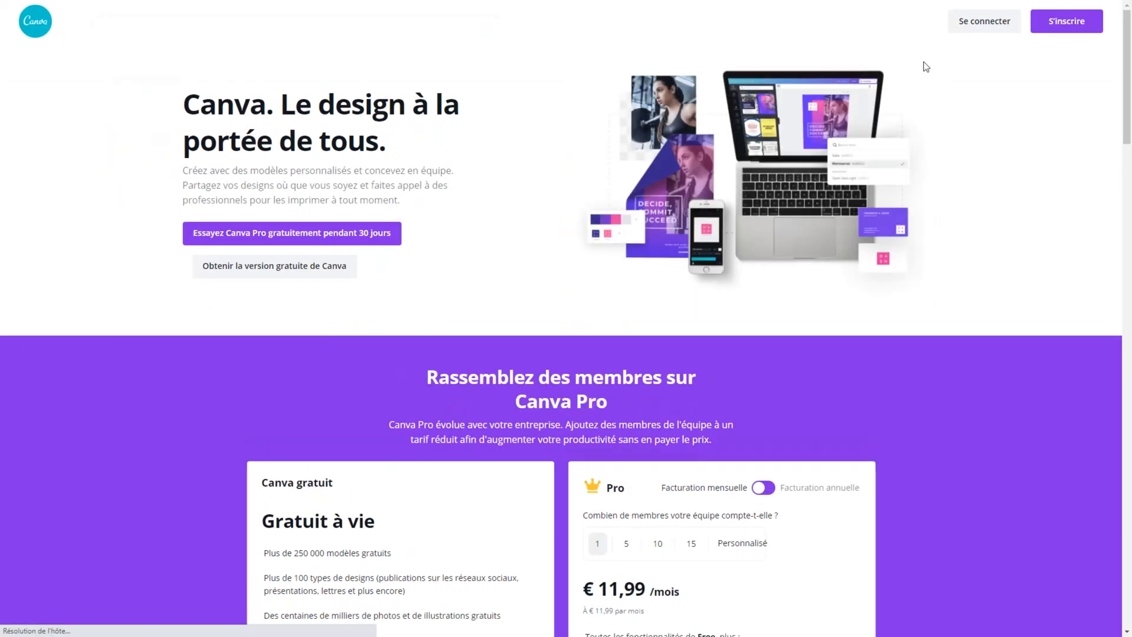
click(984, 21)
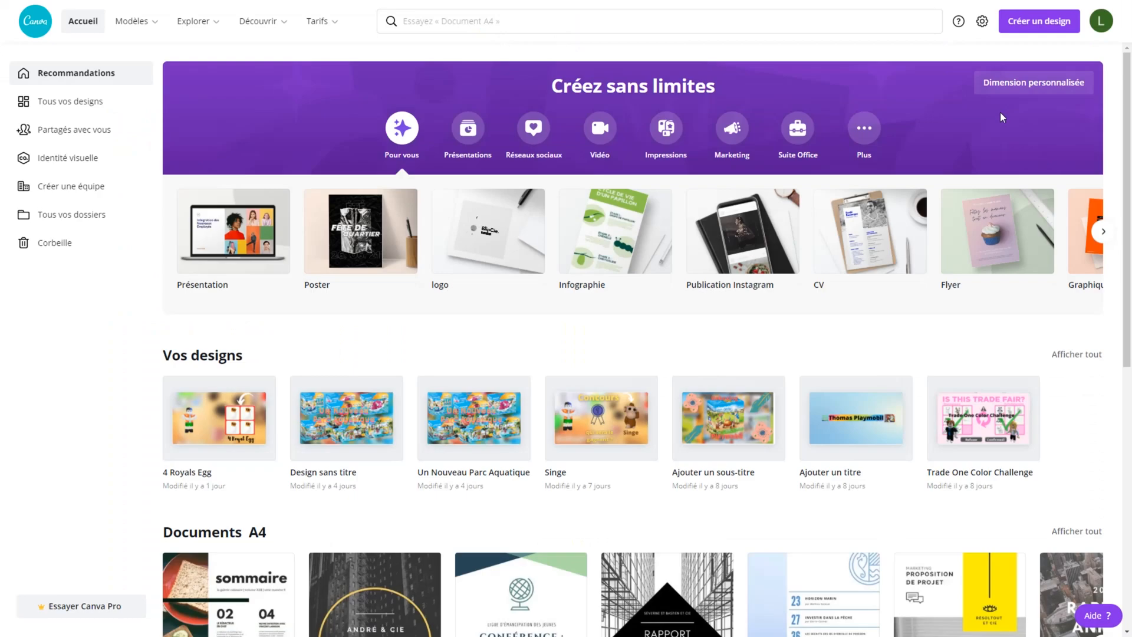
scroll(309, 223, down, 3)
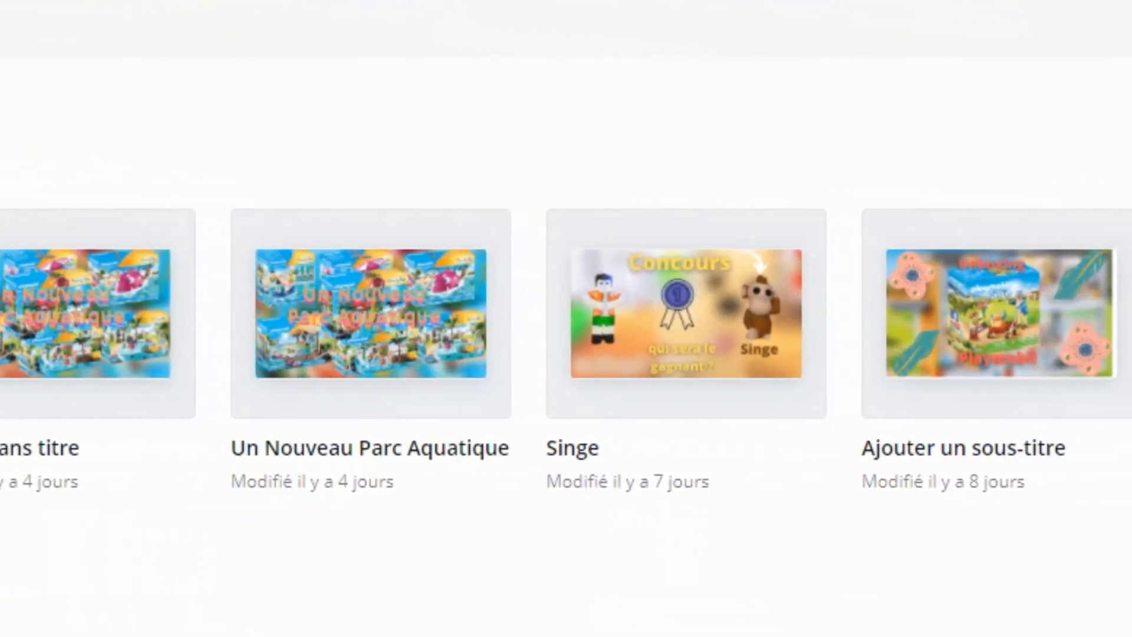
scroll(566, 319, up, 3)
scroll(566, 318, down, 8)
scroll(430, 230, up, 4)
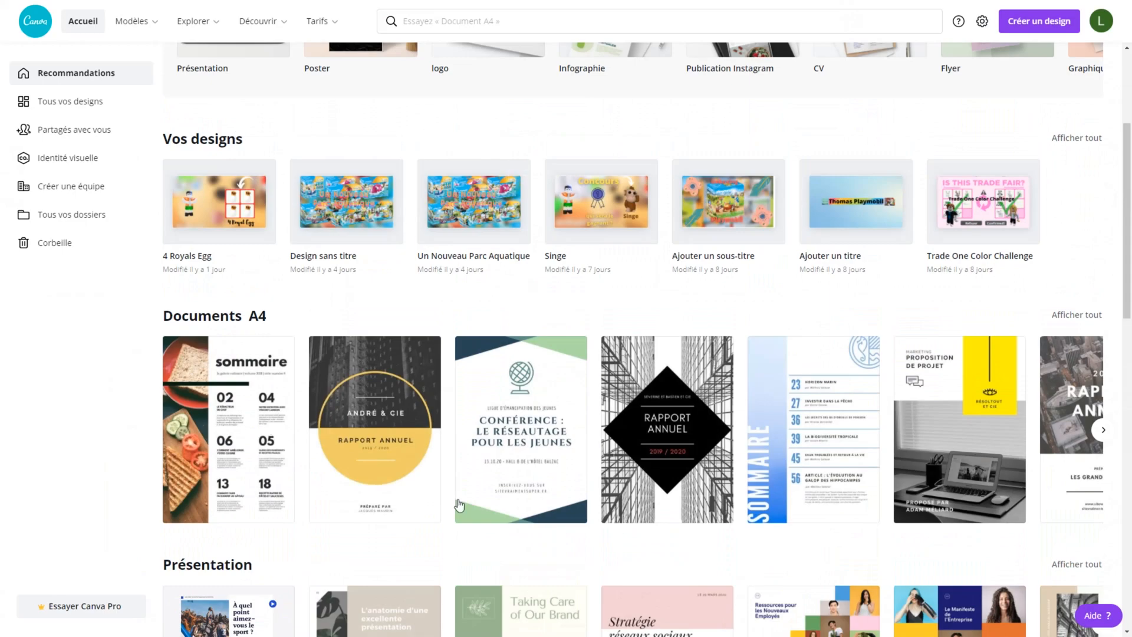
scroll(459, 505, up, 3)
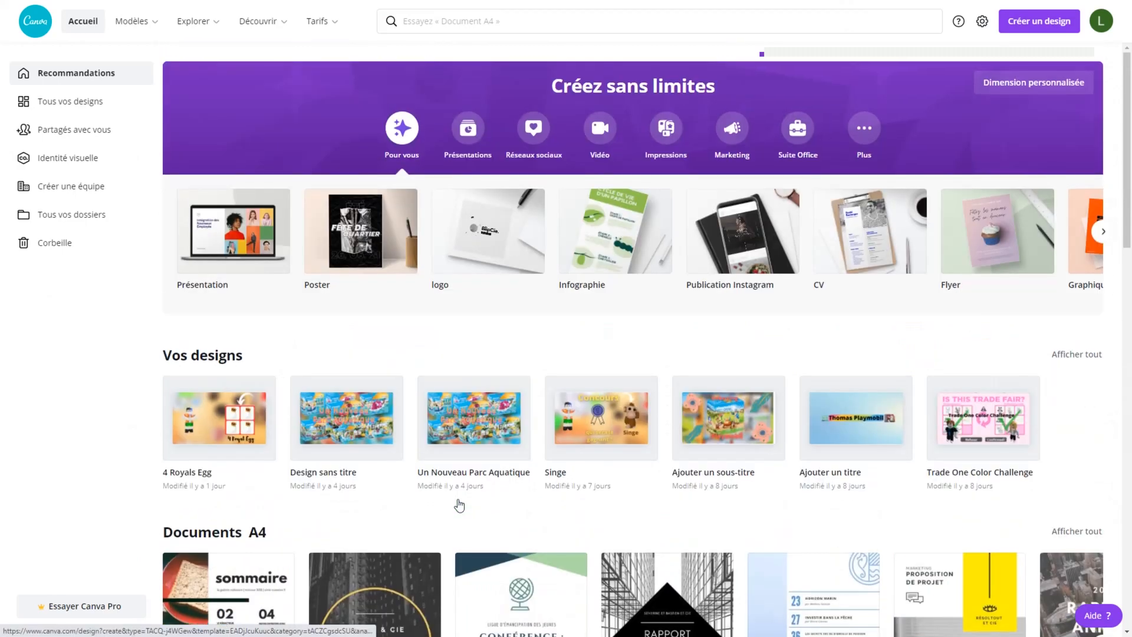
Step: Search the templates for "miniature", choose Miniature YouTube - alimentation, and create a blank design of that type
click(436, 20)
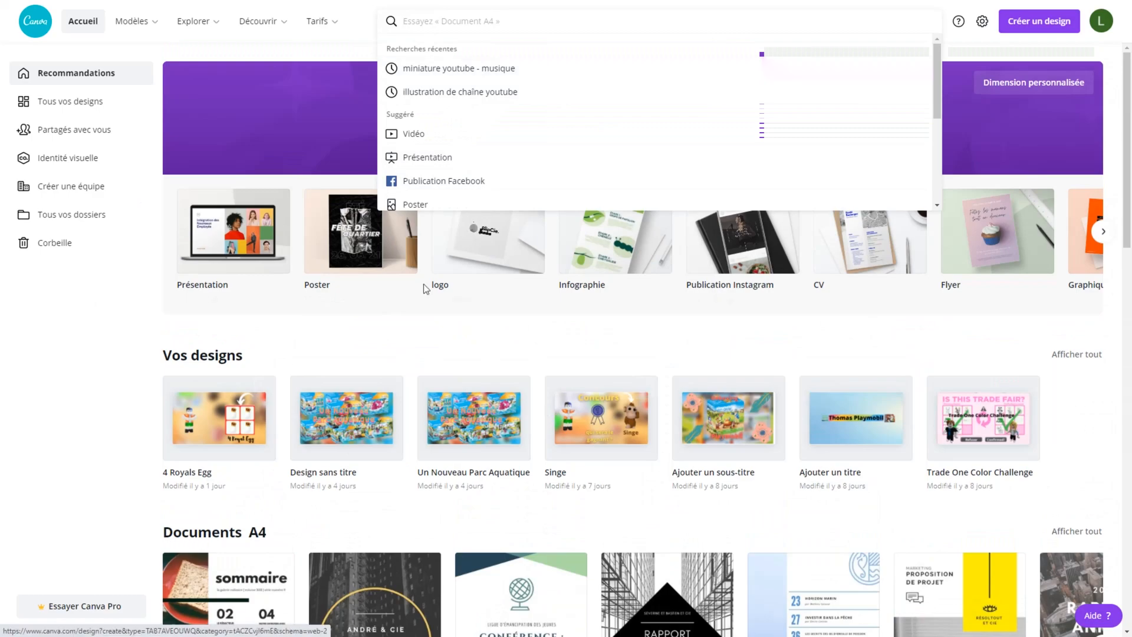
click(384, 365)
click(416, 13)
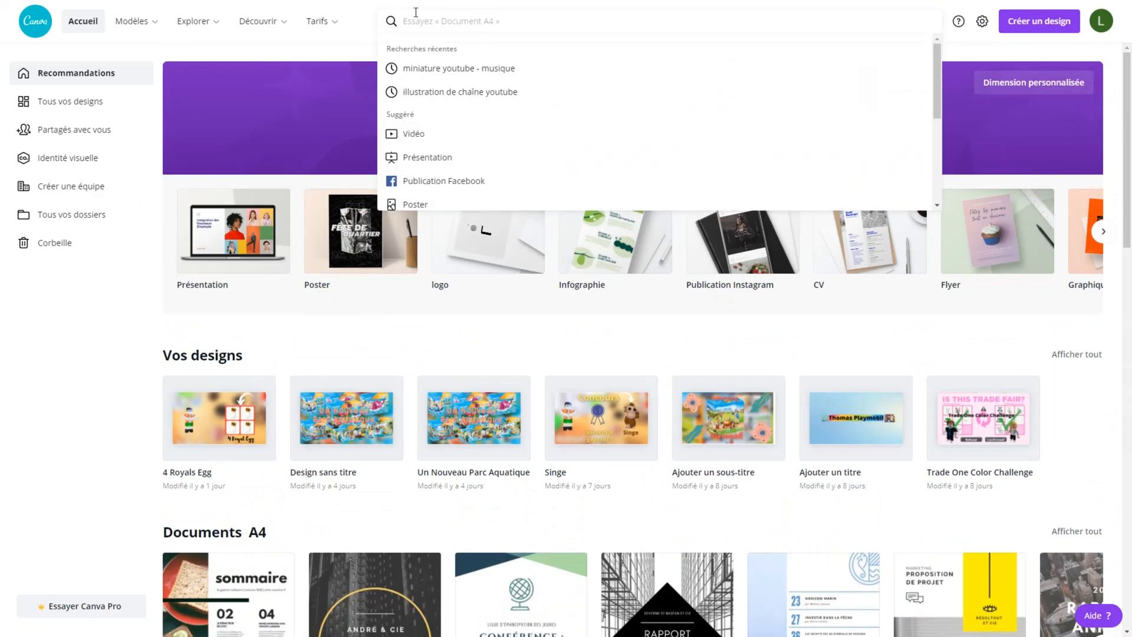
text(miniature)
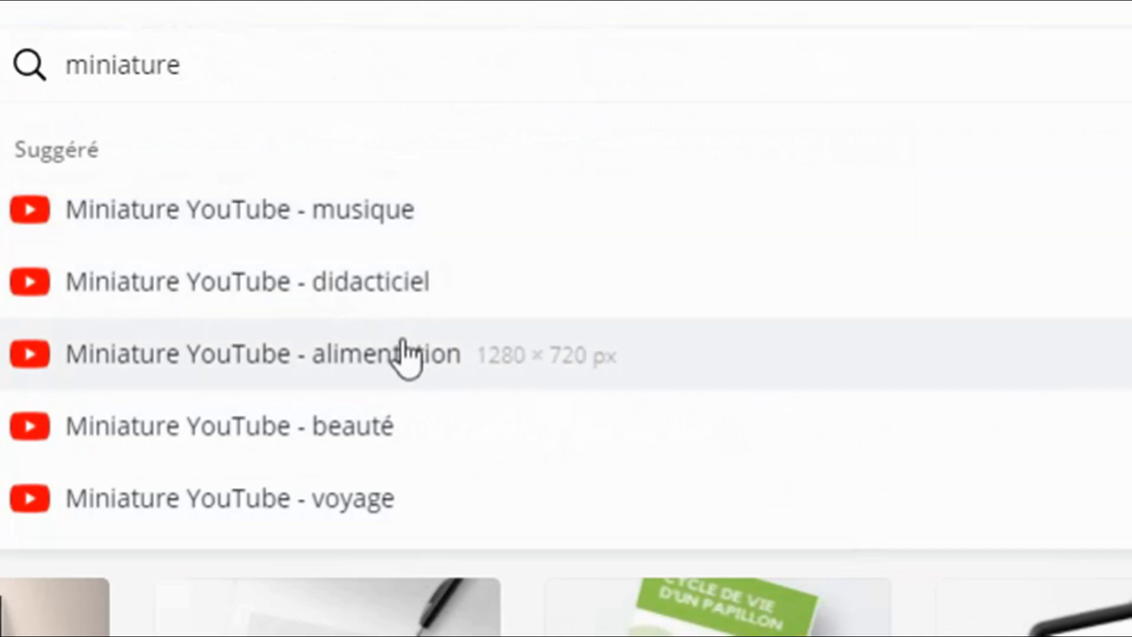
click(405, 353)
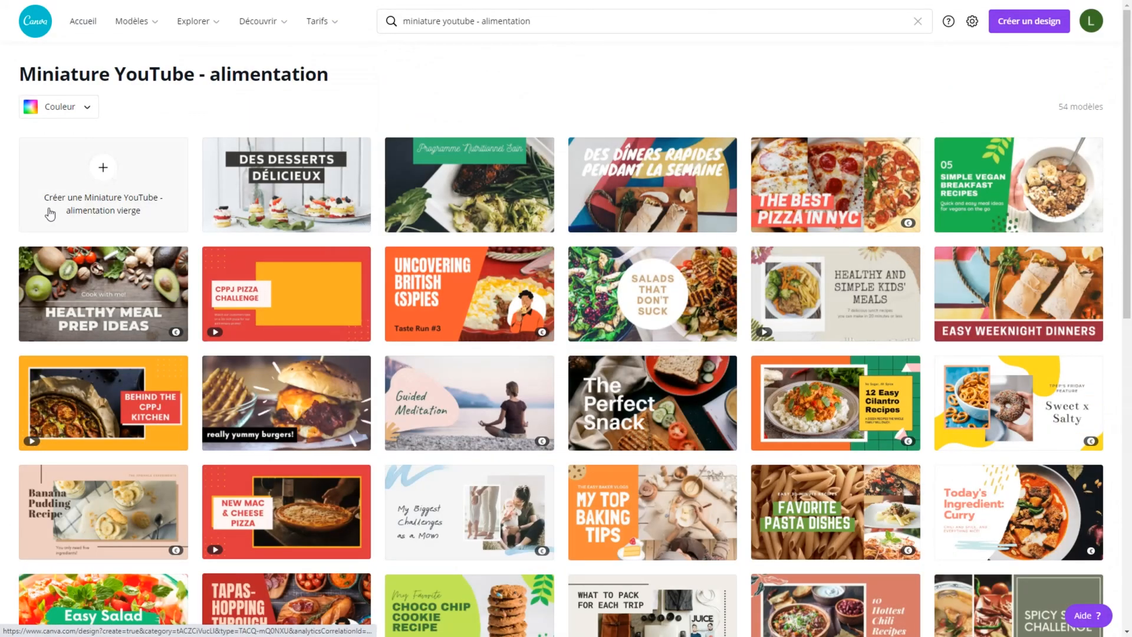
click(124, 154)
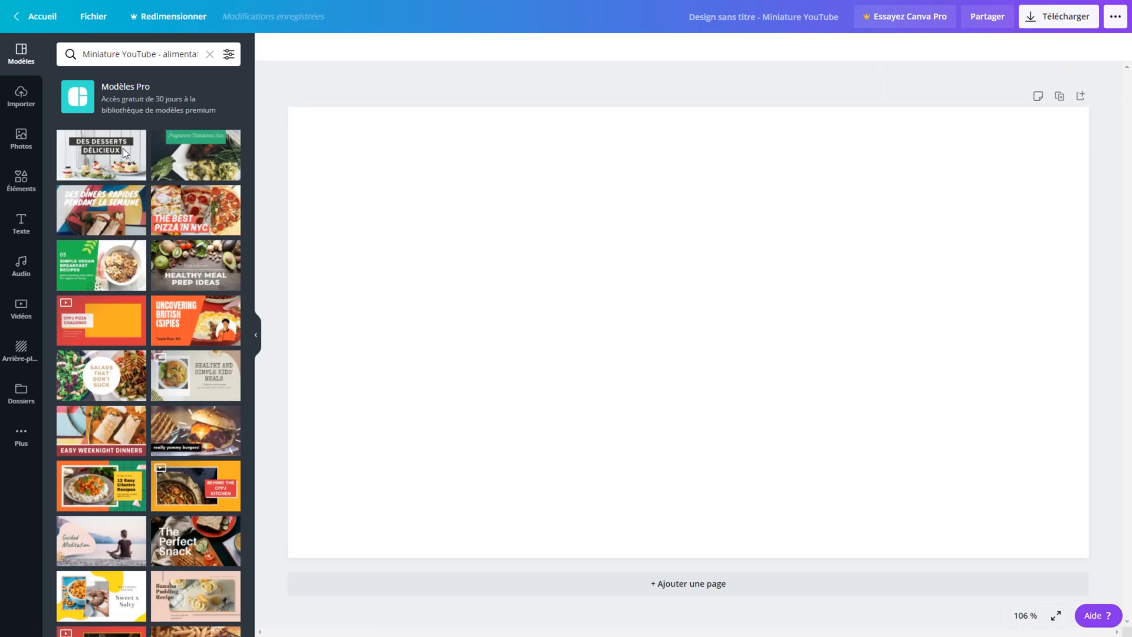
Step: Examine the images already uploaded to the account's media library
click(21, 95)
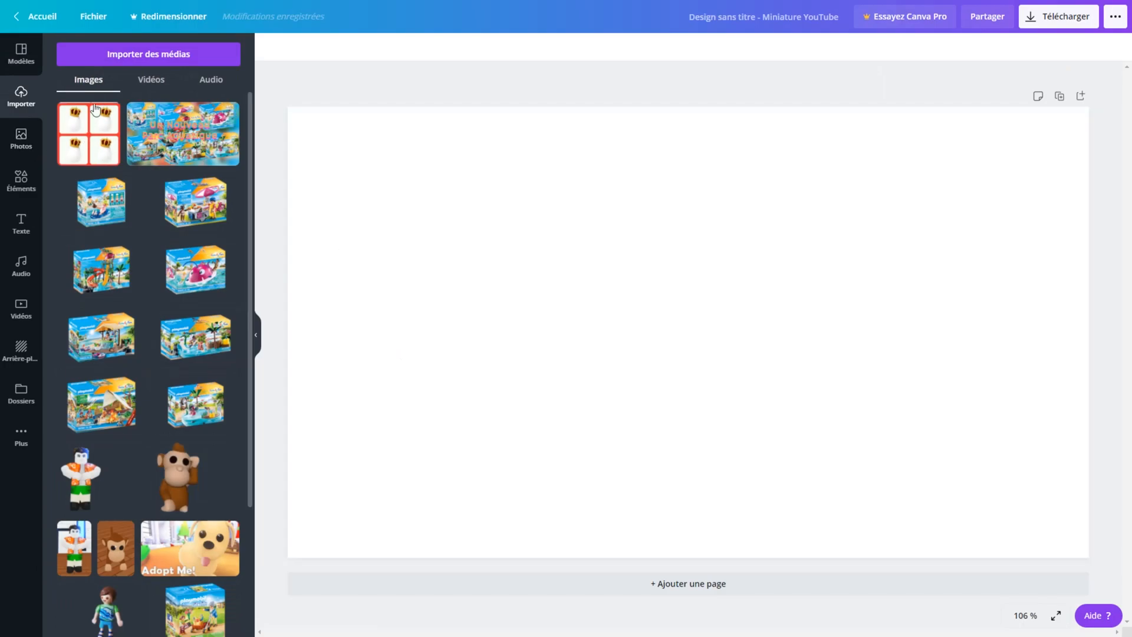
scroll(132, 413, down, 8)
scroll(151, 373, up, 8)
scroll(169, 365, down, 1)
scroll(169, 365, down, 8)
scroll(174, 348, up, 9)
scroll(176, 342, down, 2)
scroll(176, 344, down, 8)
scroll(169, 361, up, 10)
scroll(174, 378, down, 5)
scroll(183, 421, up, 5)
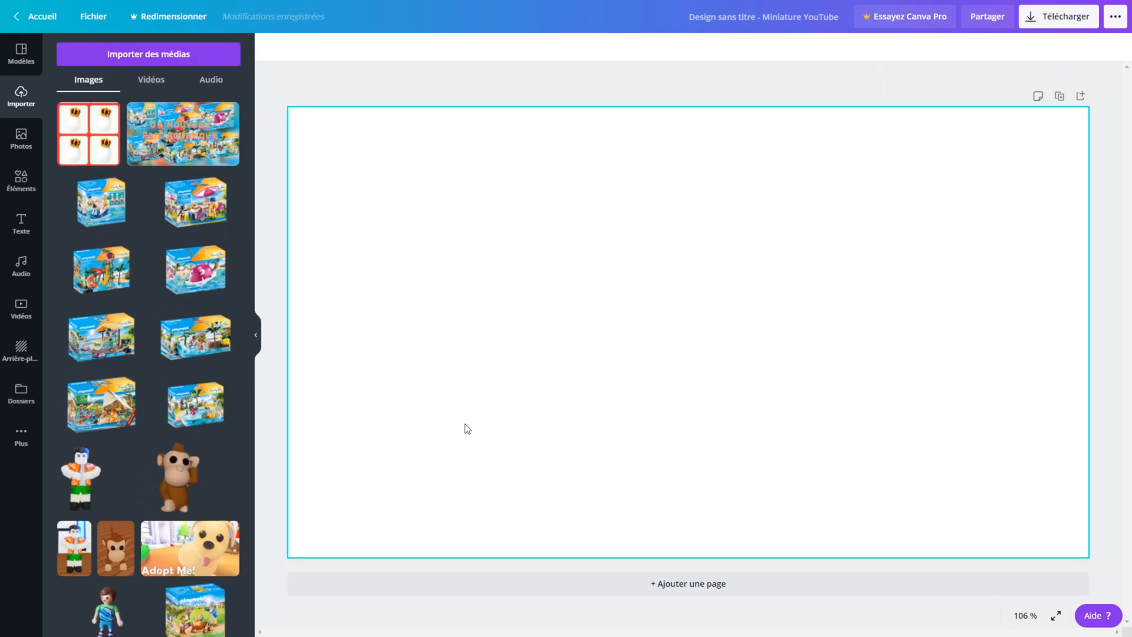
Step: Search Google in a new browser tab for "fond jaunhe pastel 2048x1152"
key(F11)
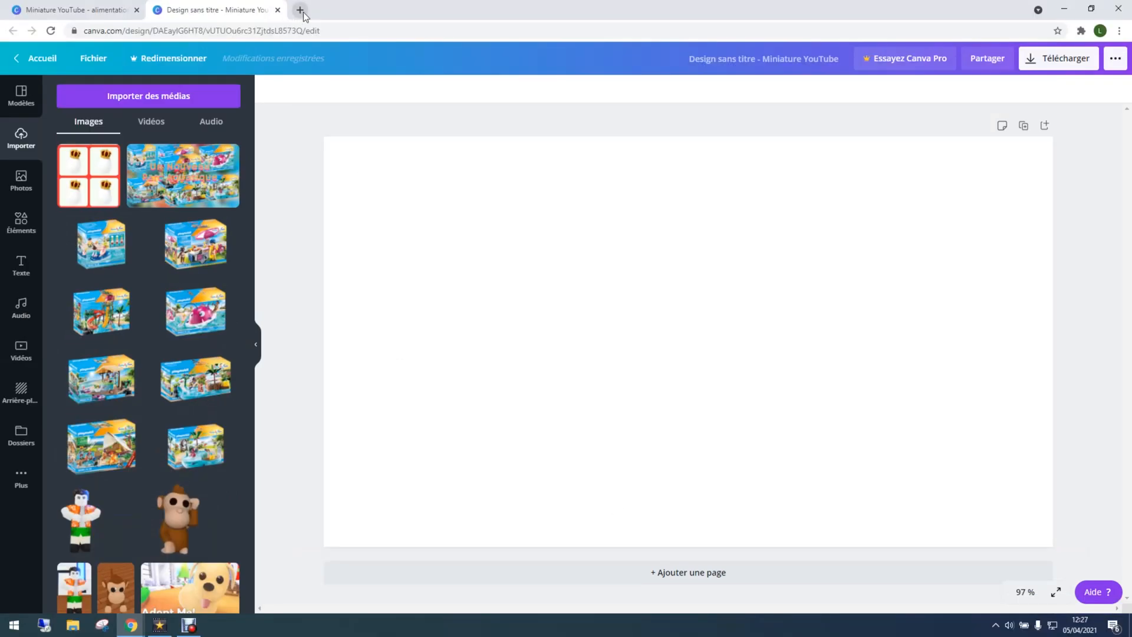
click(301, 10)
click(485, 251)
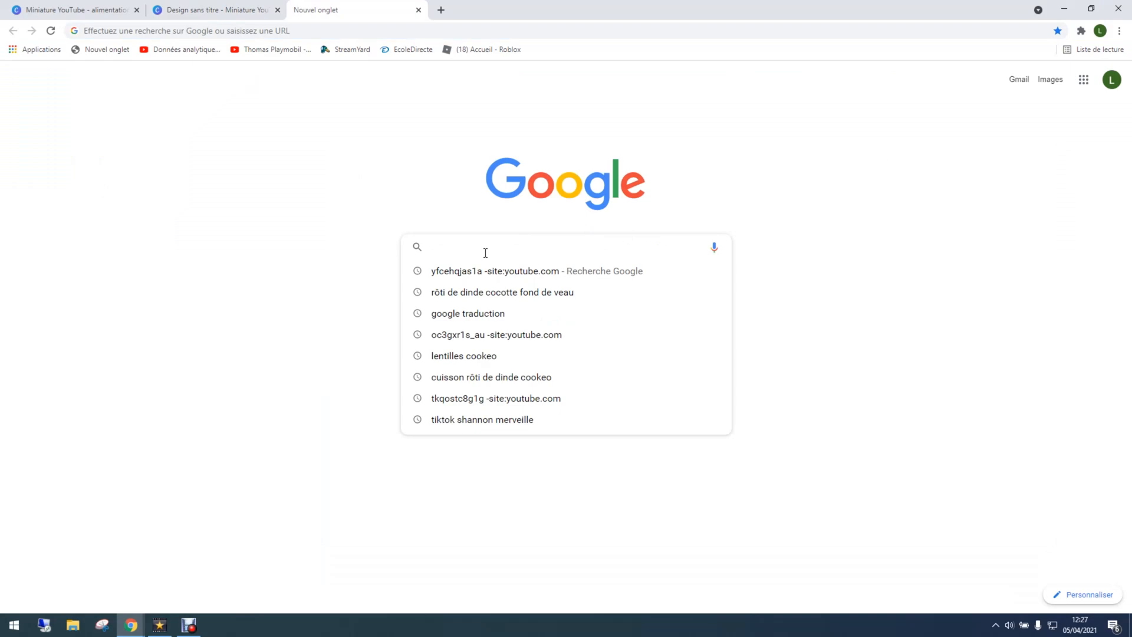
text(fod j)
key(BackSpace)
key(BackSpace)
key(BackSpace)
text(nd jaunhe pastel 2048)
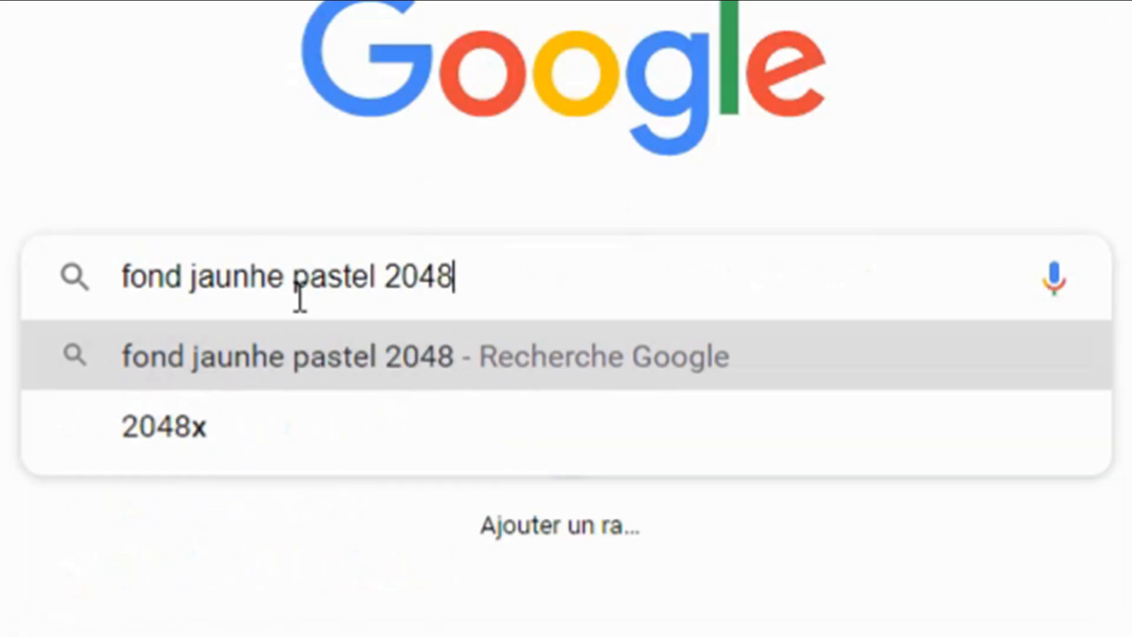
text(x)
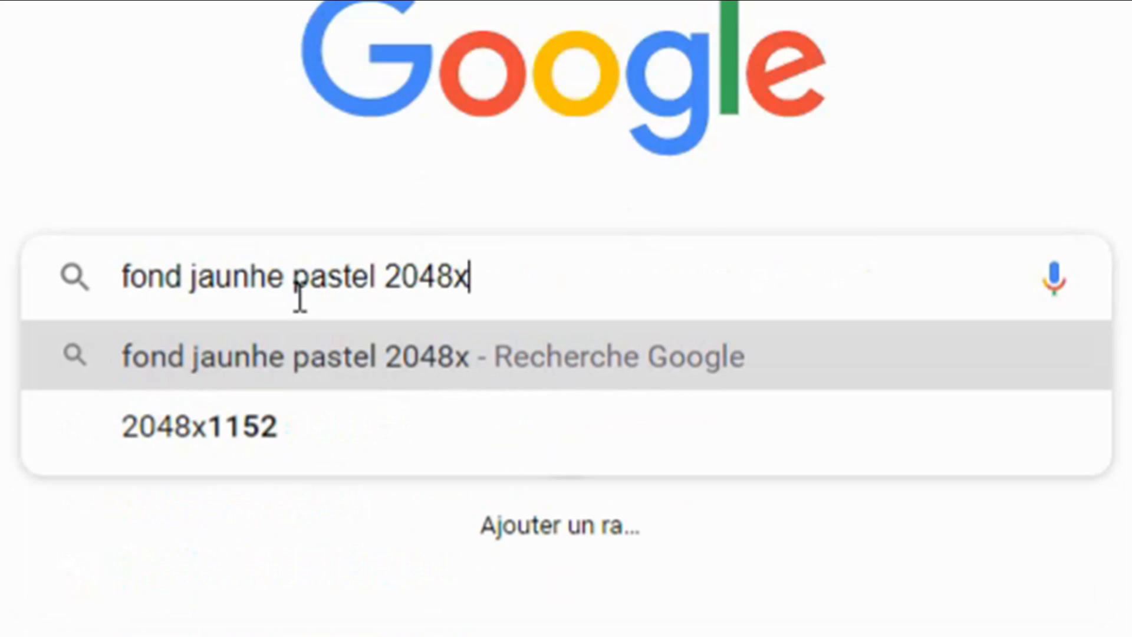
text(1152)
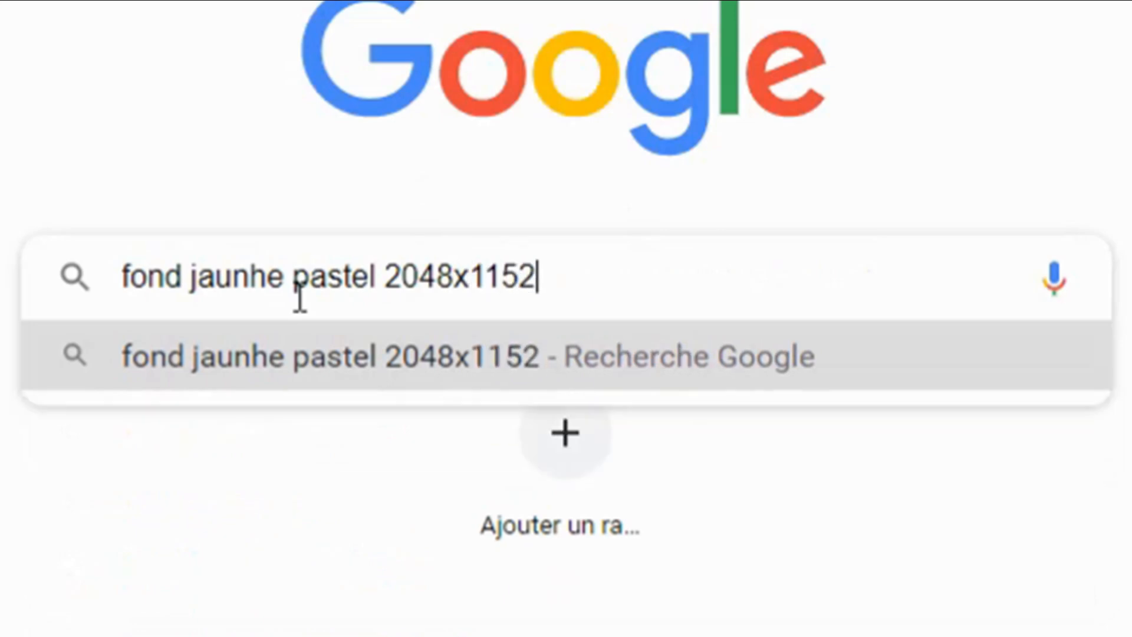
key(Return)
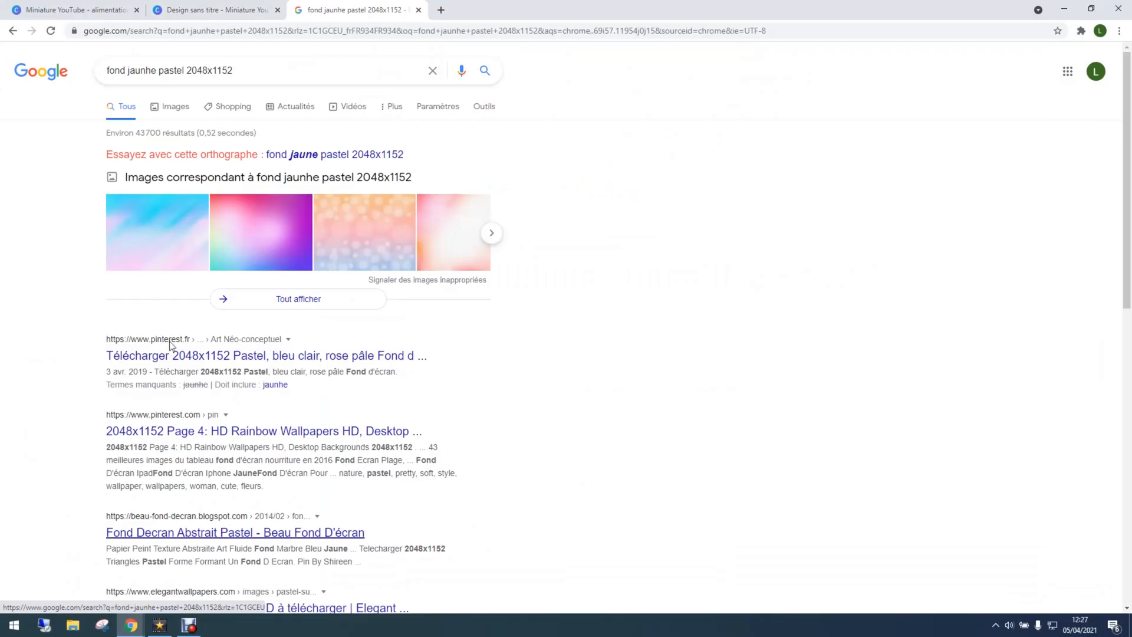
Step: Show the image results and open the preview of the rainbow gradient wallpaper from pinterest.com
click(172, 109)
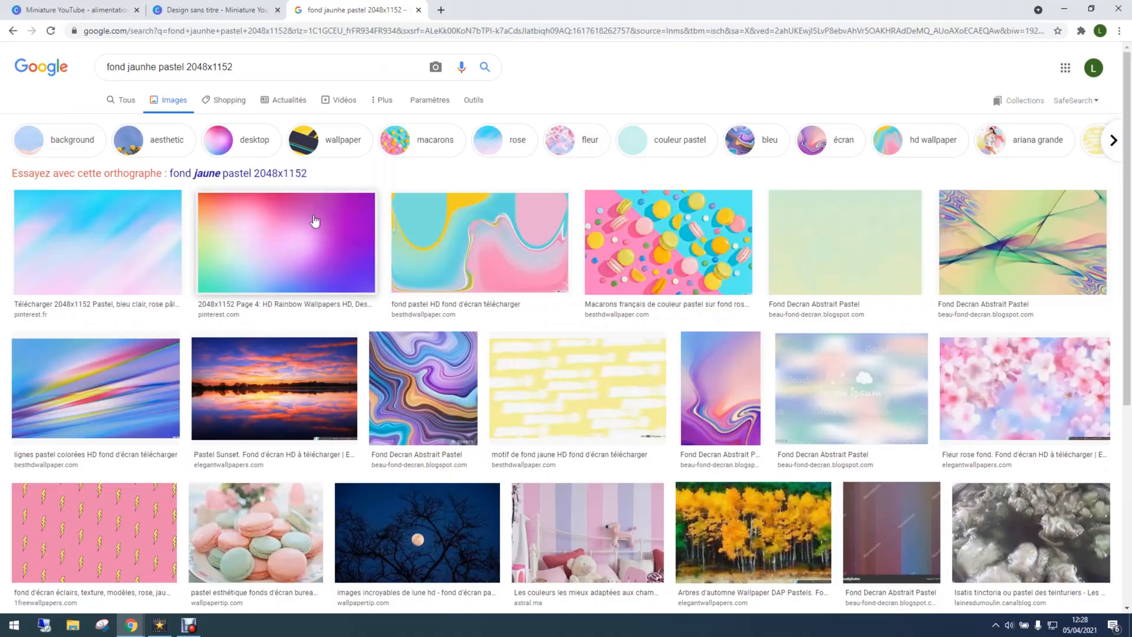
click(268, 265)
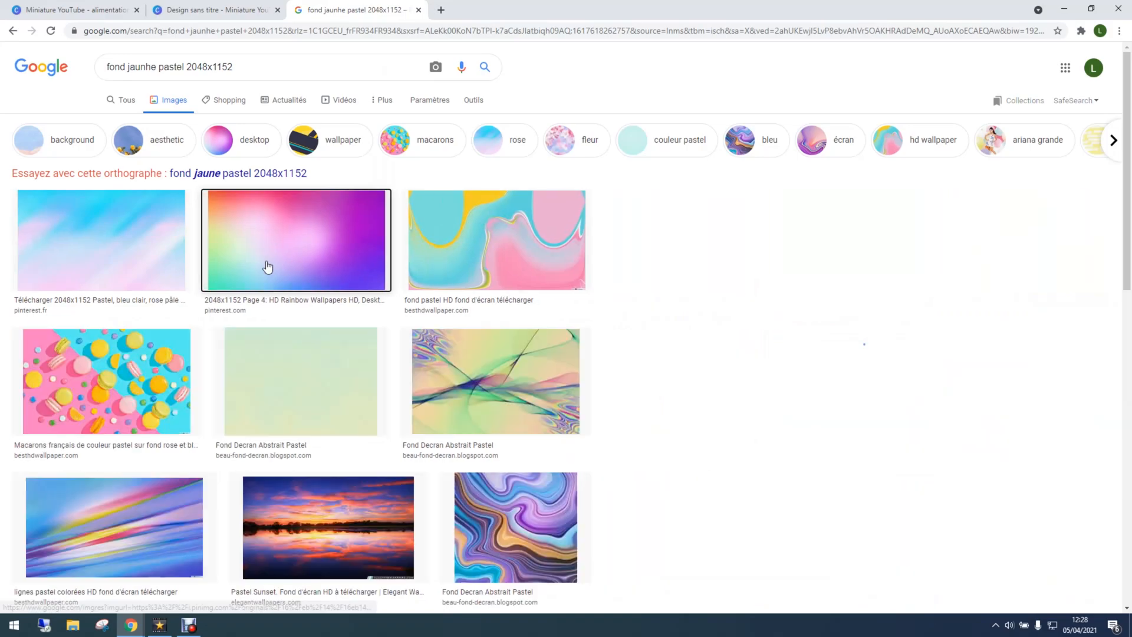
right_click(886, 158)
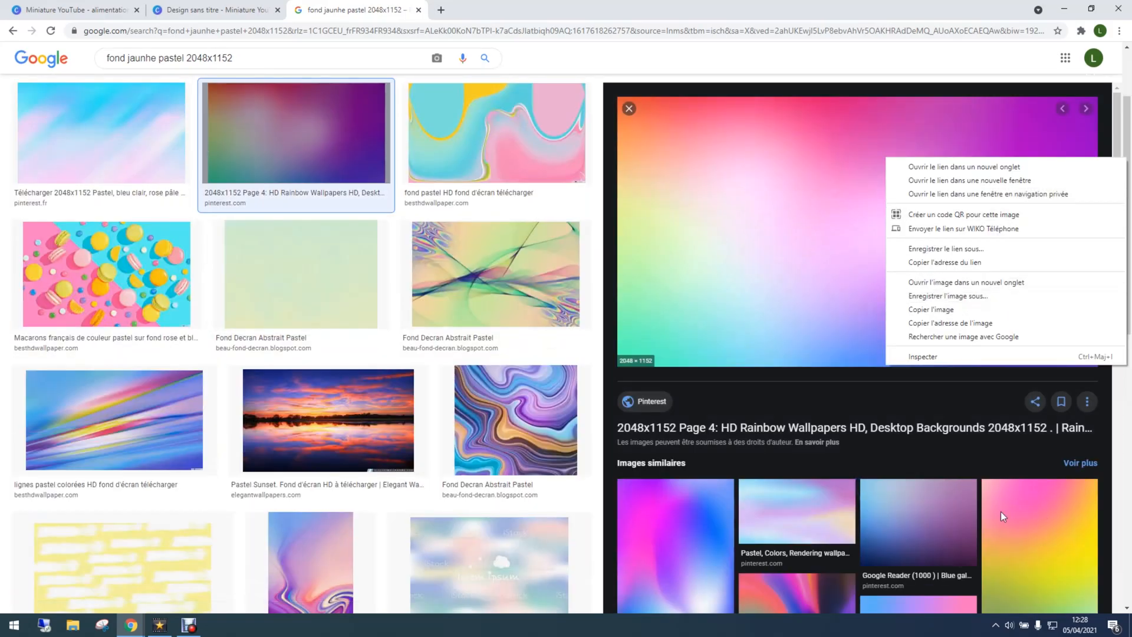
click(1031, 500)
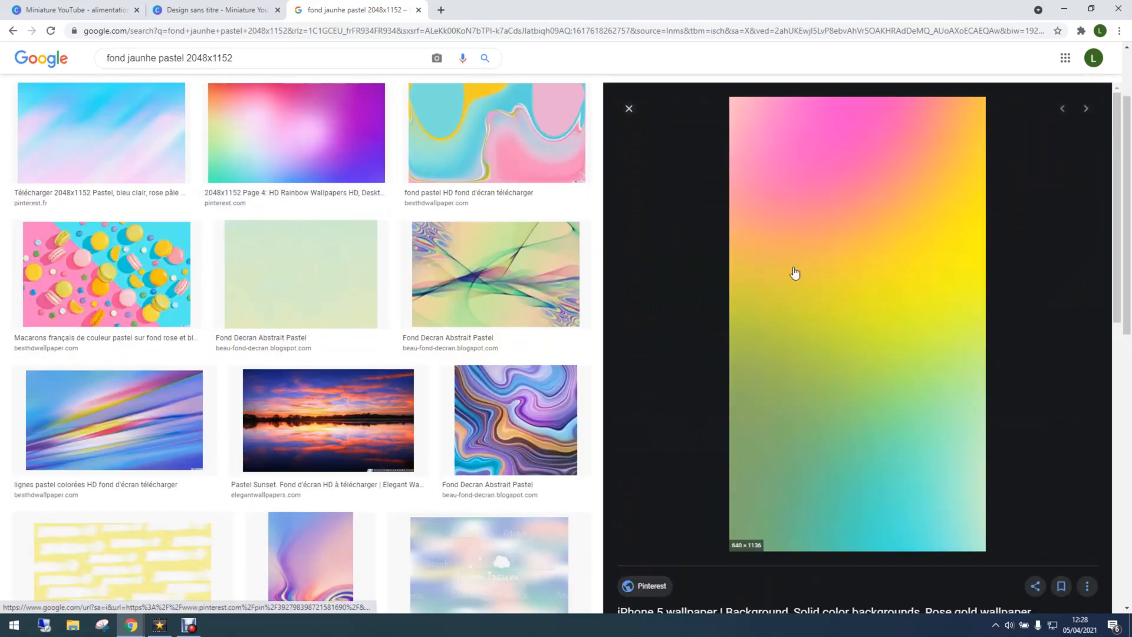
click(12, 30)
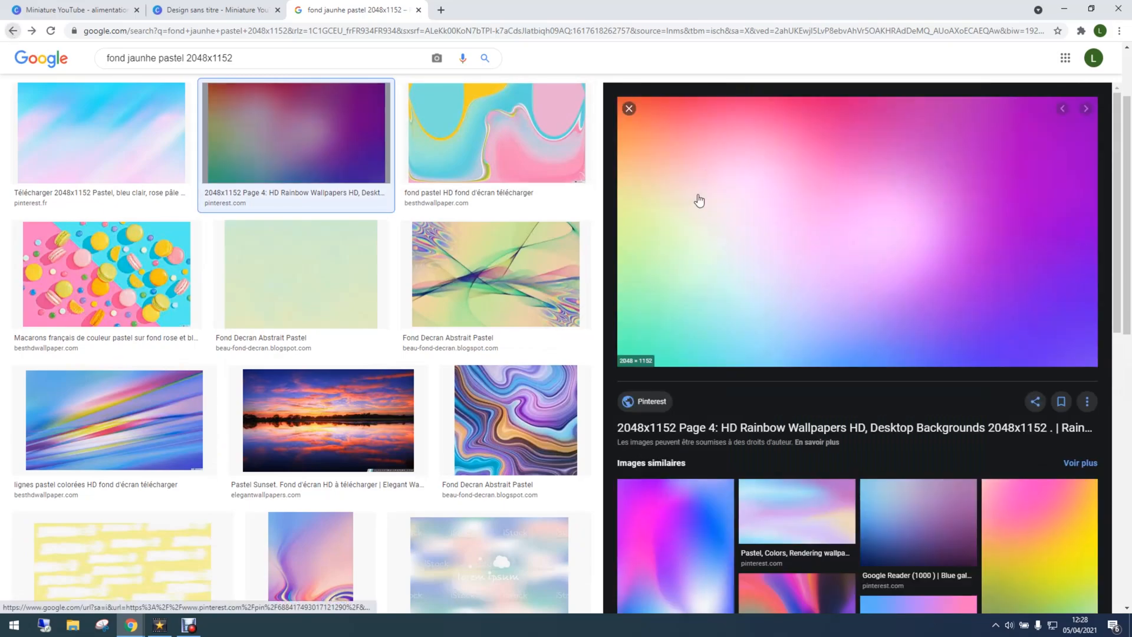
Step: Save the previewed rainbow gradient wallpaper as a JPEG image in the Bureau folder
right_click(709, 191)
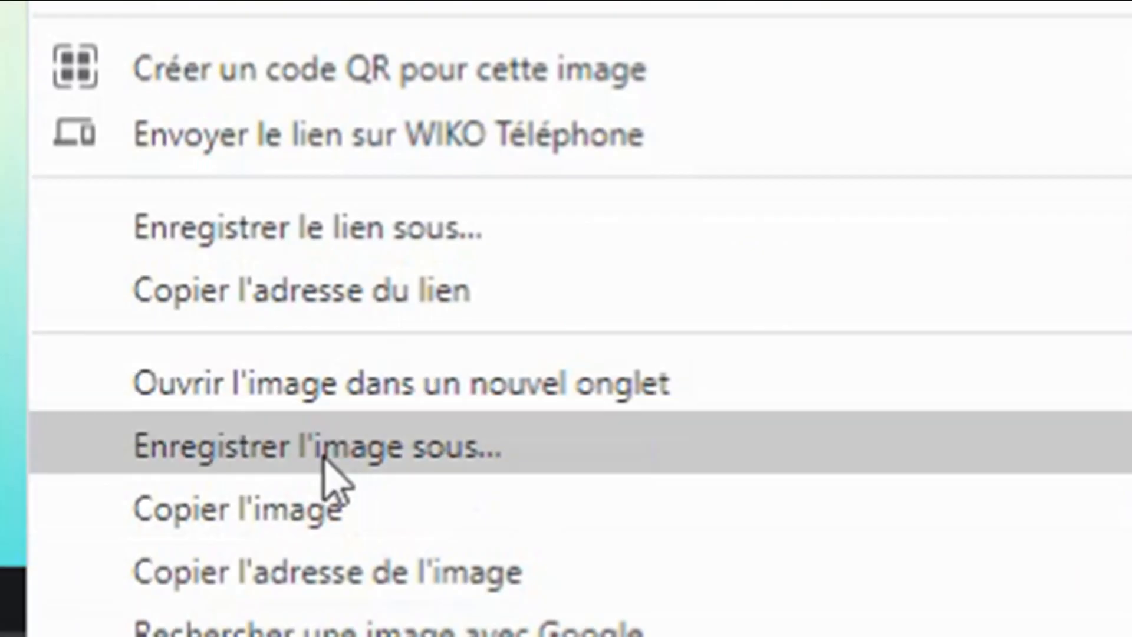
click(323, 455)
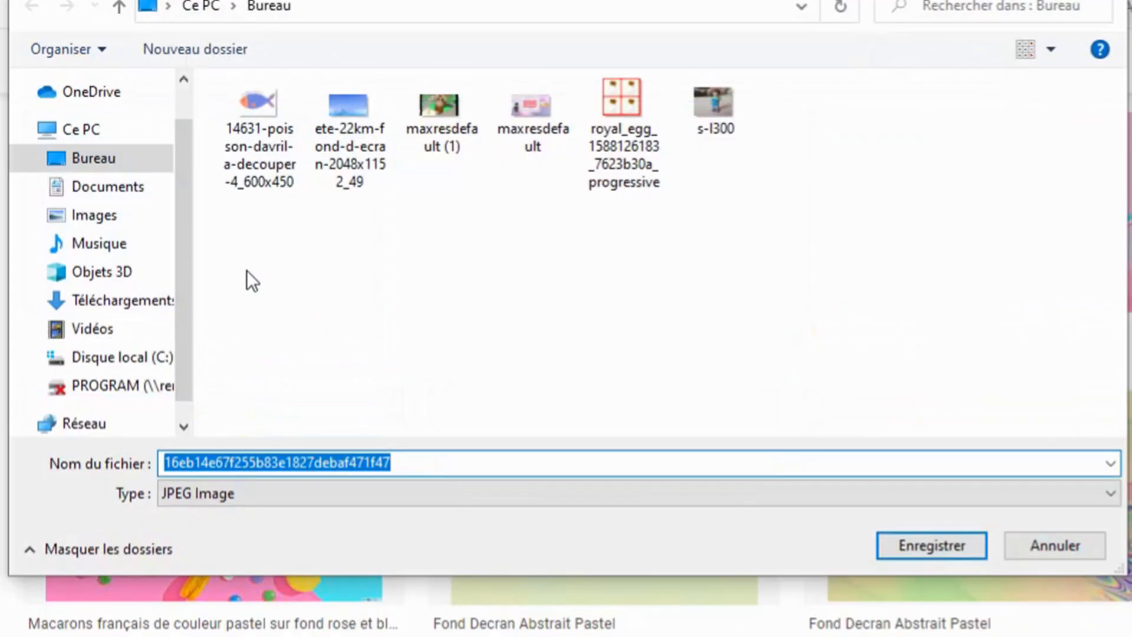
click(83, 159)
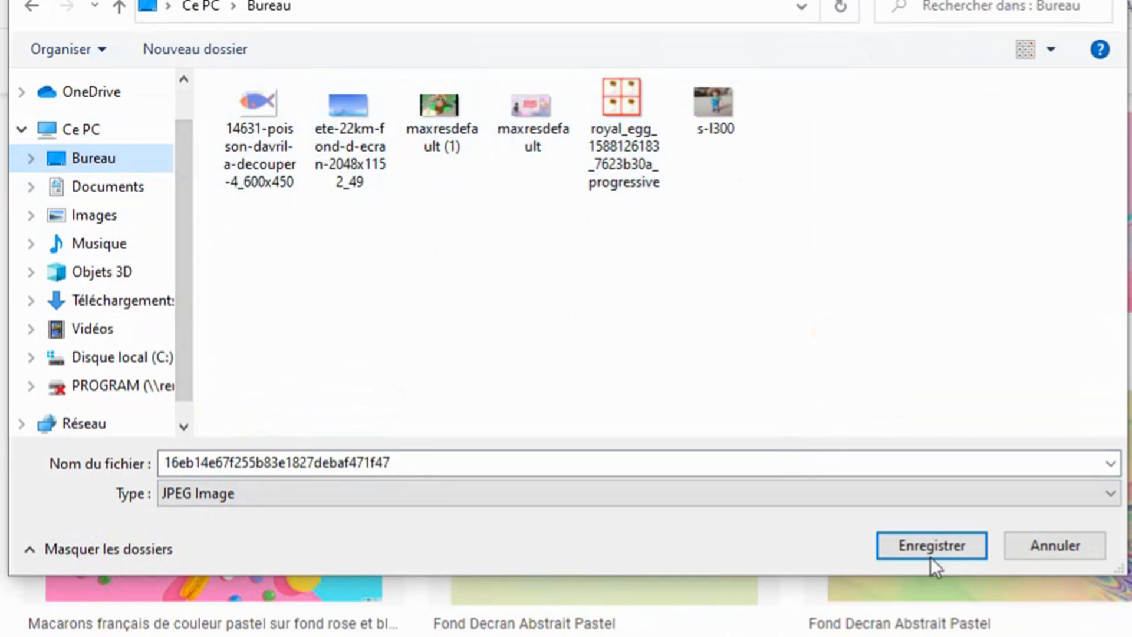
click(911, 549)
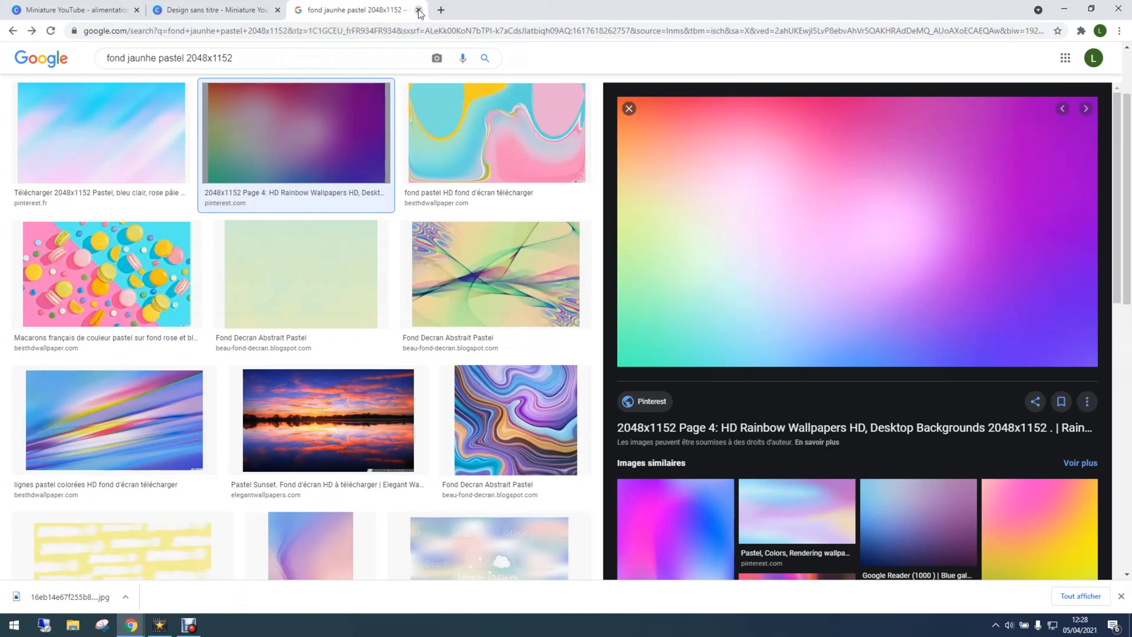
Step: Close the image search and upload the saved rainbow gradient wallpaper from the Bureau folder to the design's media library
click(418, 10)
key(F11)
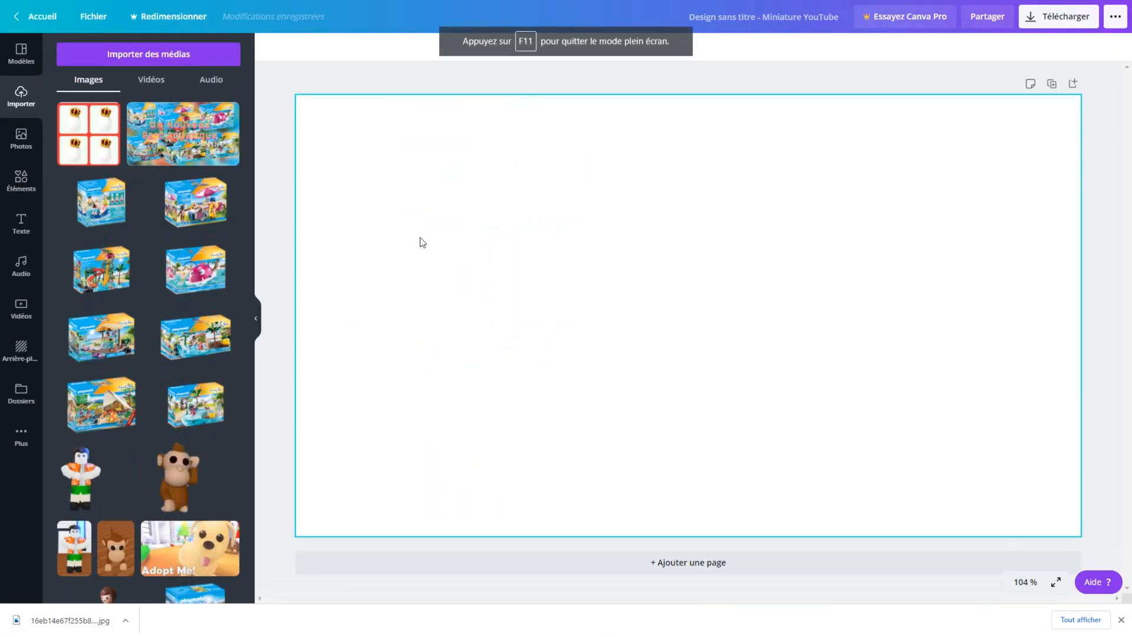
click(152, 61)
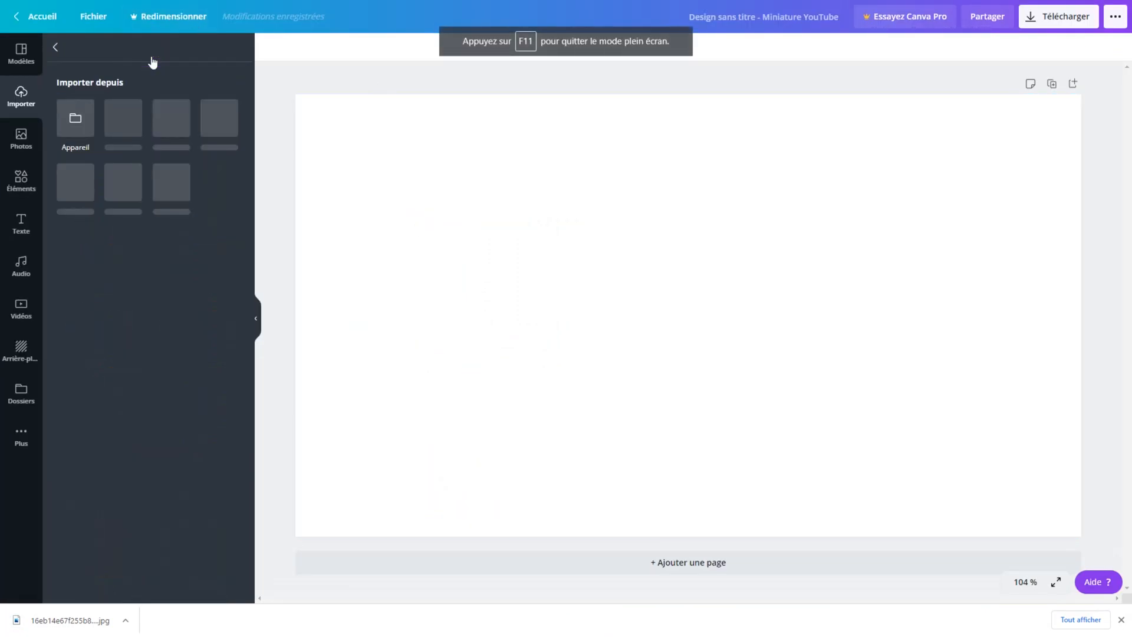
click(77, 115)
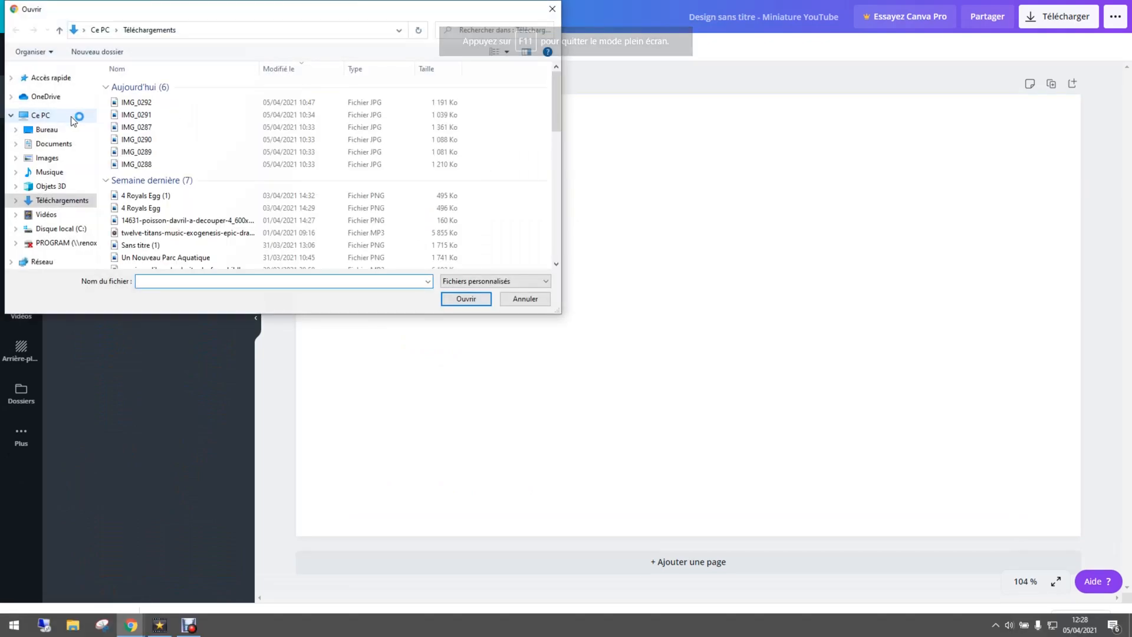
click(41, 115)
click(46, 129)
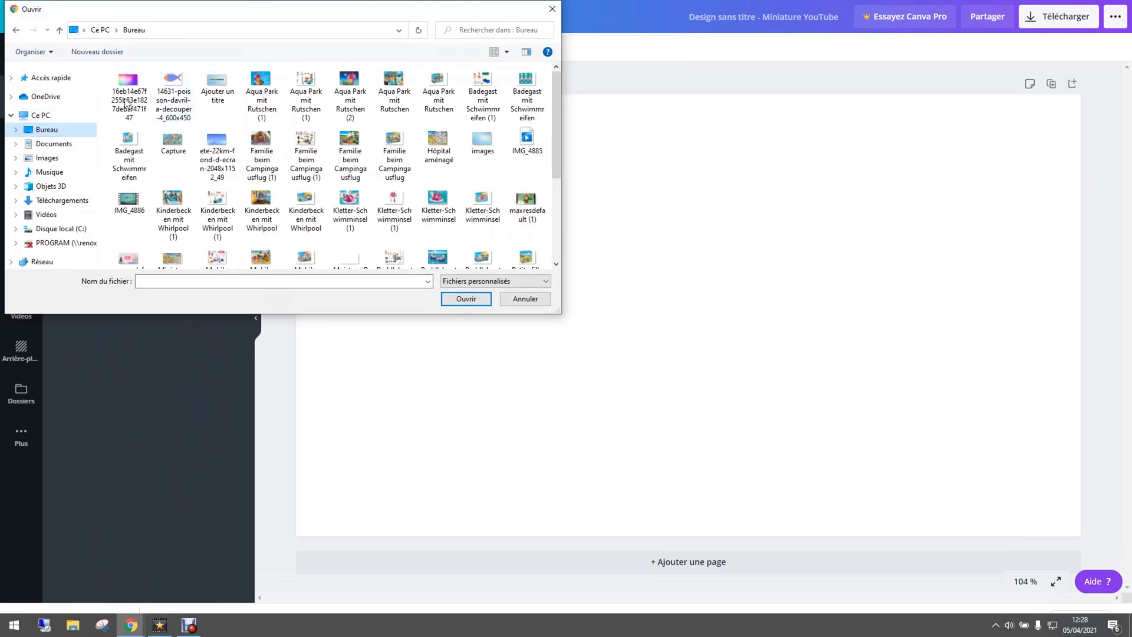
click(128, 97)
click(466, 299)
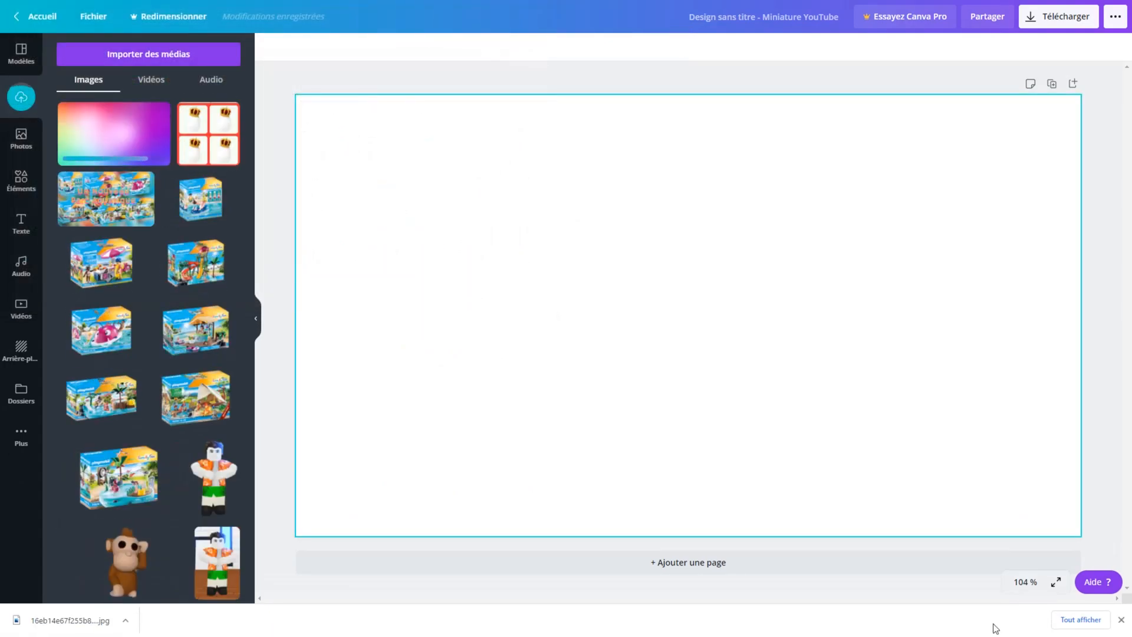
click(1120, 619)
Step: Place the uploaded rainbow gradient image on the page and enlarge it to fill the whole canvas
mouse_move(228, 254)
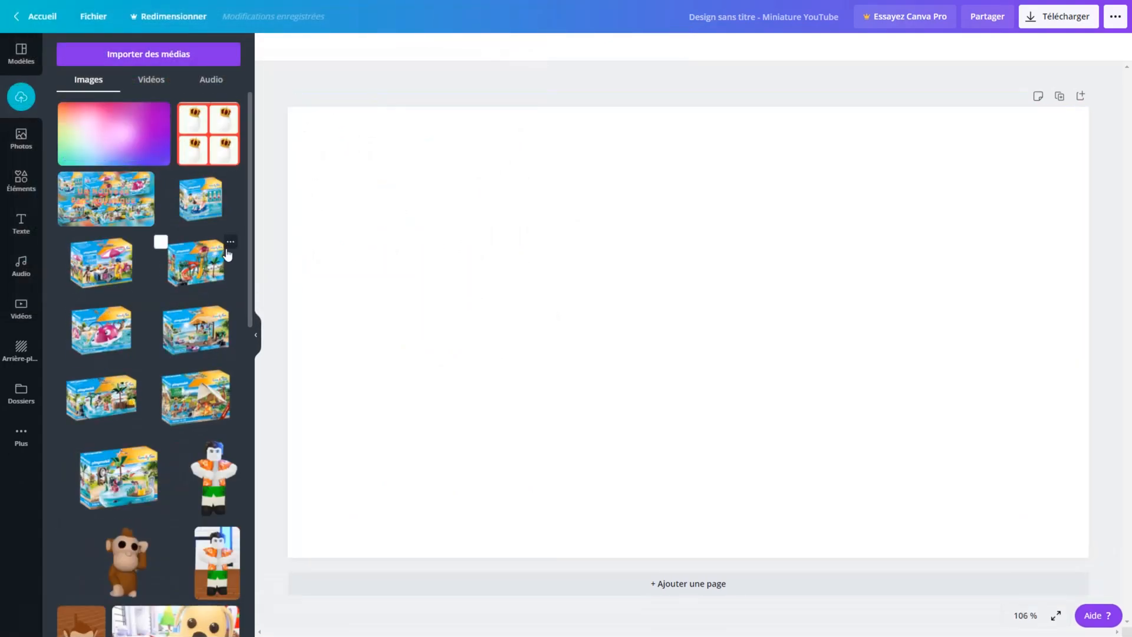
click(94, 161)
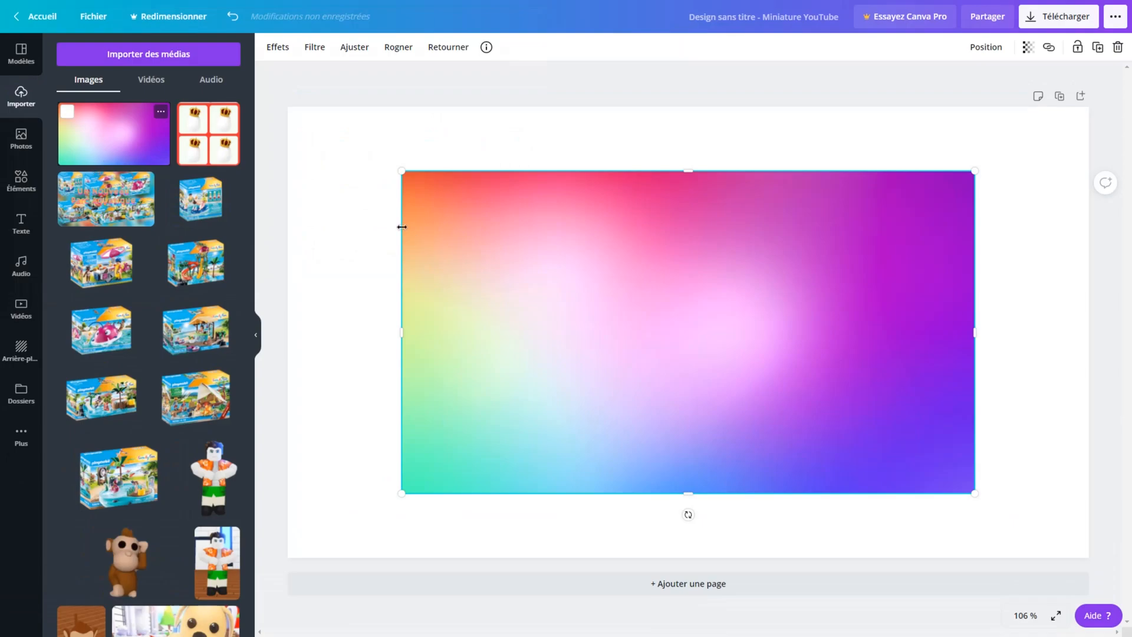
drag(406, 171, 288, 107)
drag(971, 492, 1073, 551)
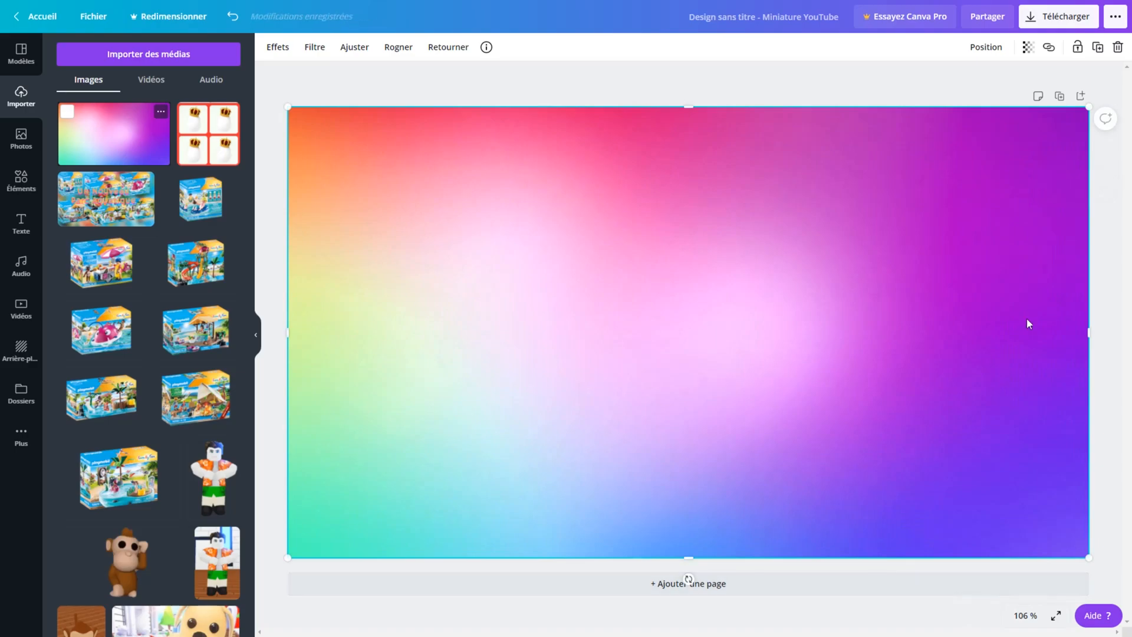
Step: Adjust the gradient background to blur -4, hue -100, saturation 100 and contrast 100
click(355, 47)
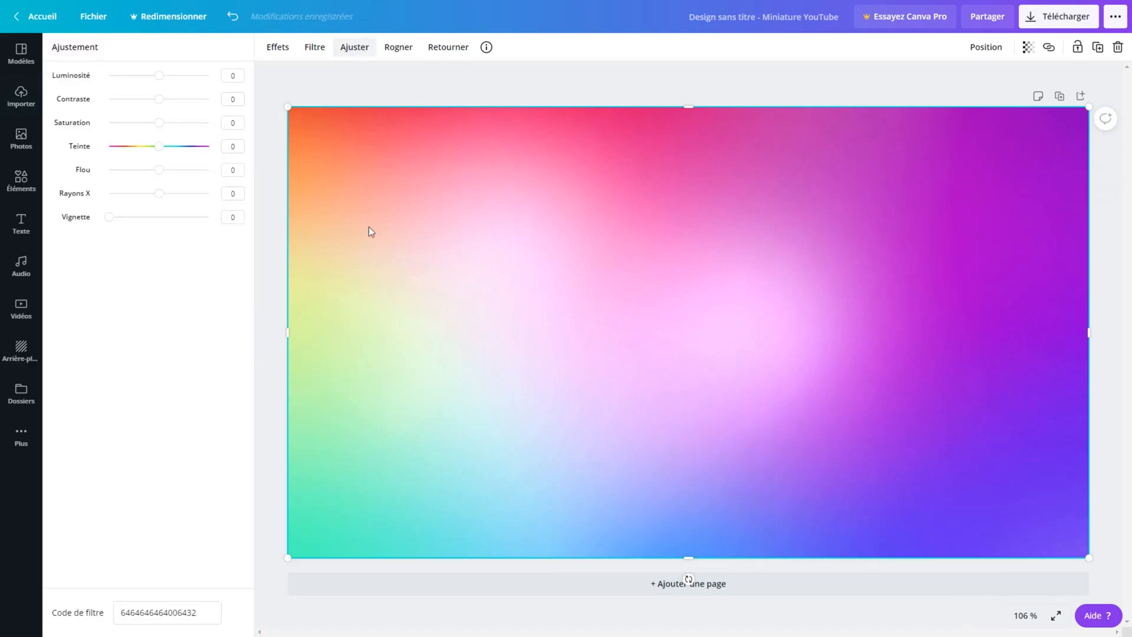
drag(159, 170, 106, 157)
drag(159, 125, 349, 140)
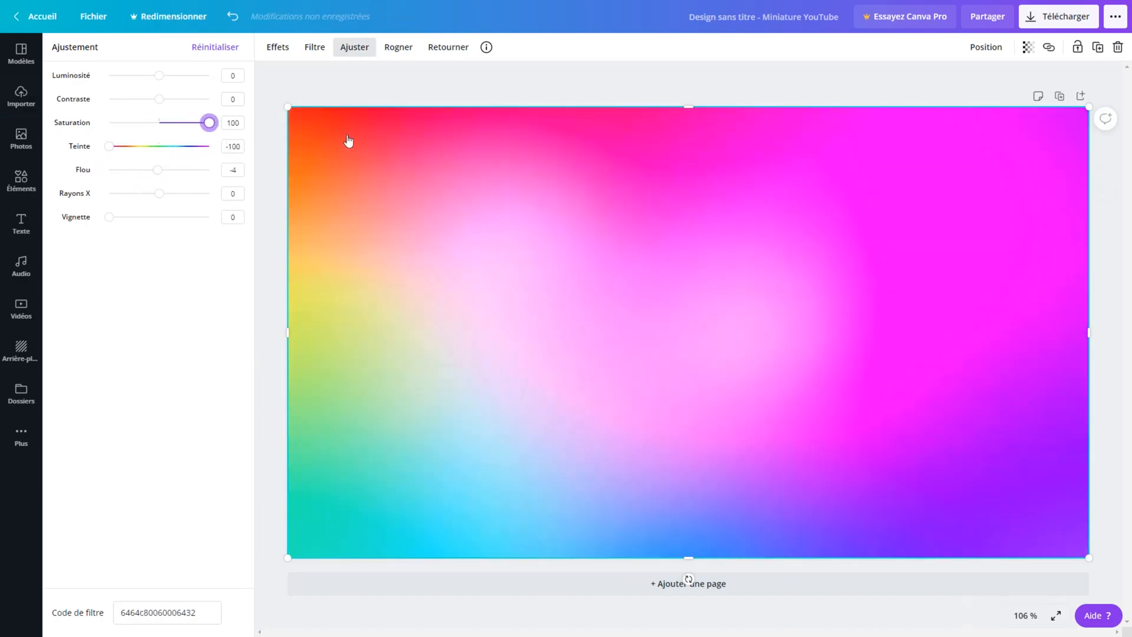
drag(159, 99, 390, 122)
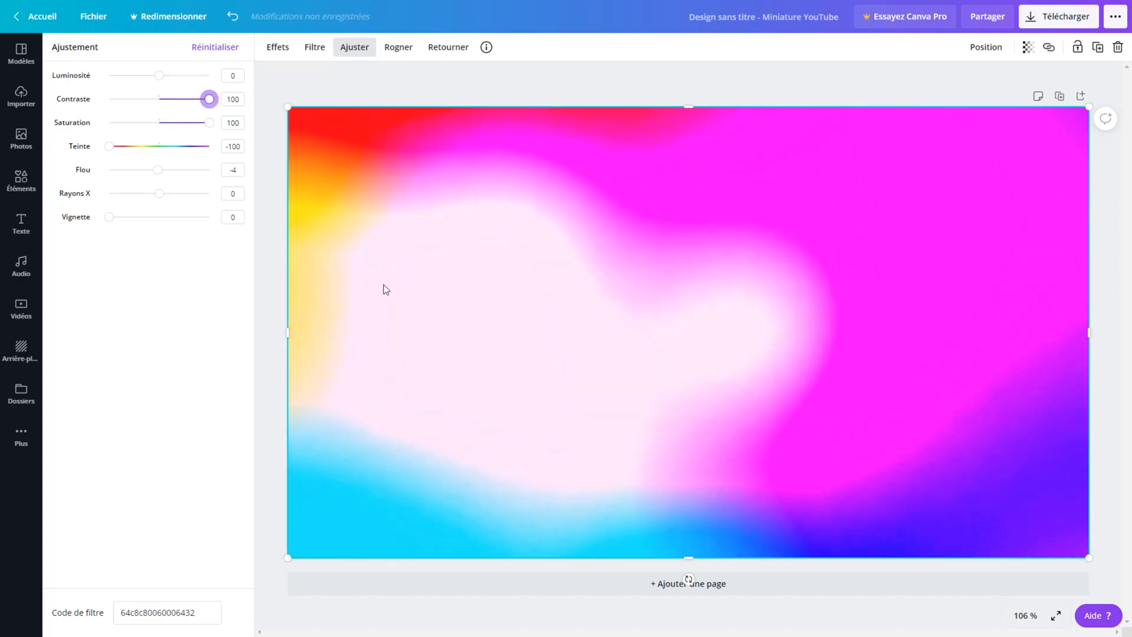
Step: Set the background's X-rays to -6, vignette to 36, contrast to 51, saturation and hue to 0, and darken it slightly
mouse_move(155, 83)
mouse_down()
mouse_move(222, 83)
mouse_move(146, 102)
mouse_up()
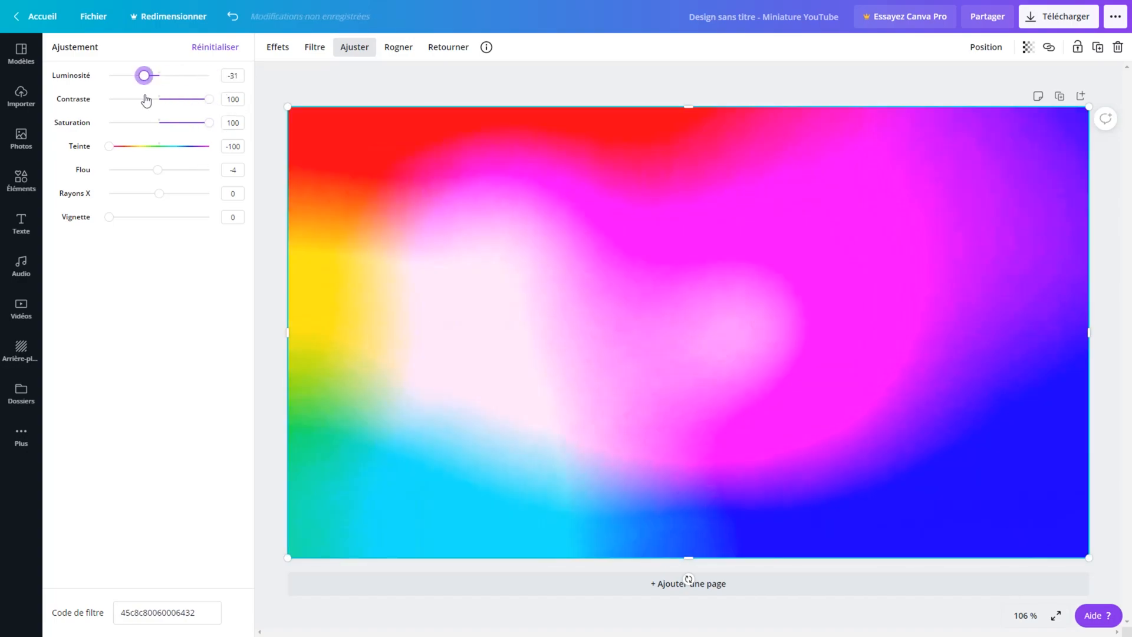
drag(166, 199, 184, 218)
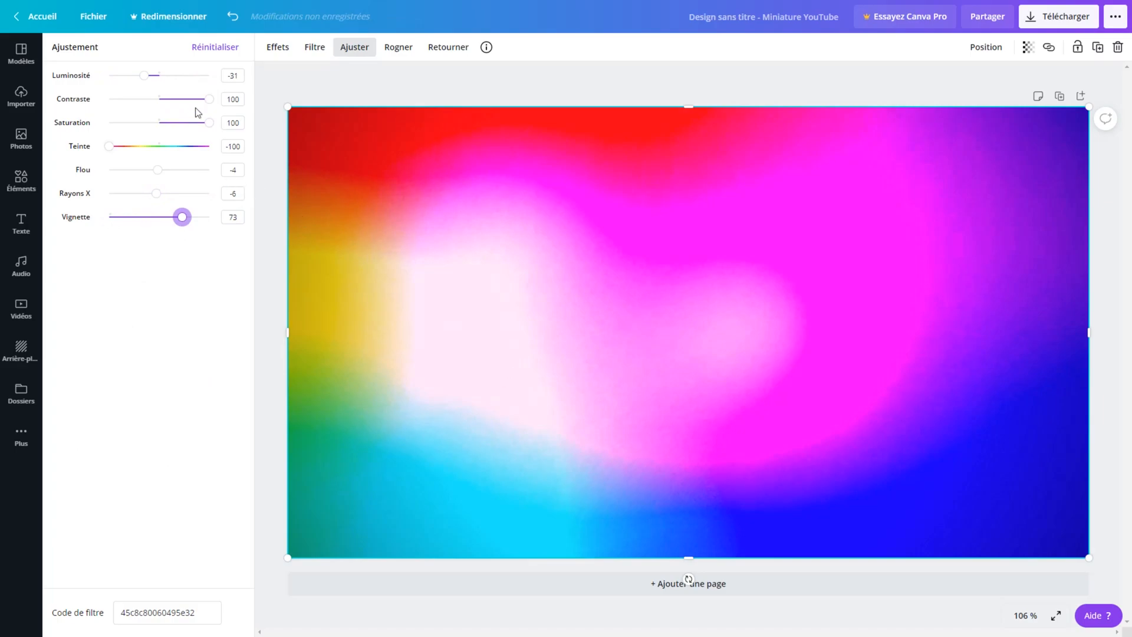
drag(211, 127, 162, 138)
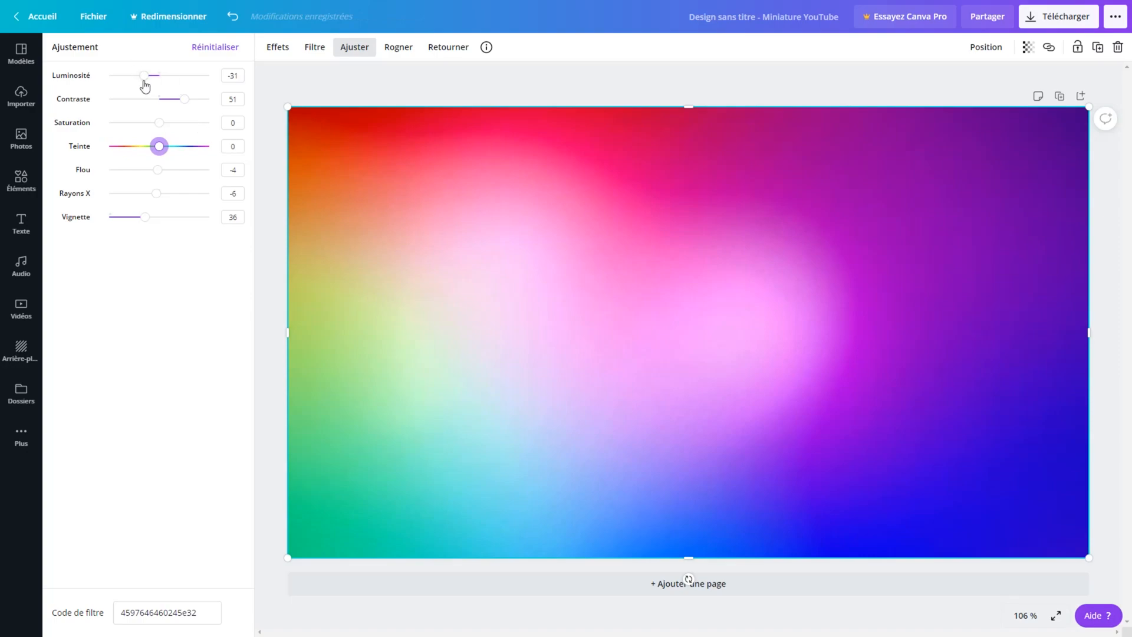
drag(144, 83, 153, 78)
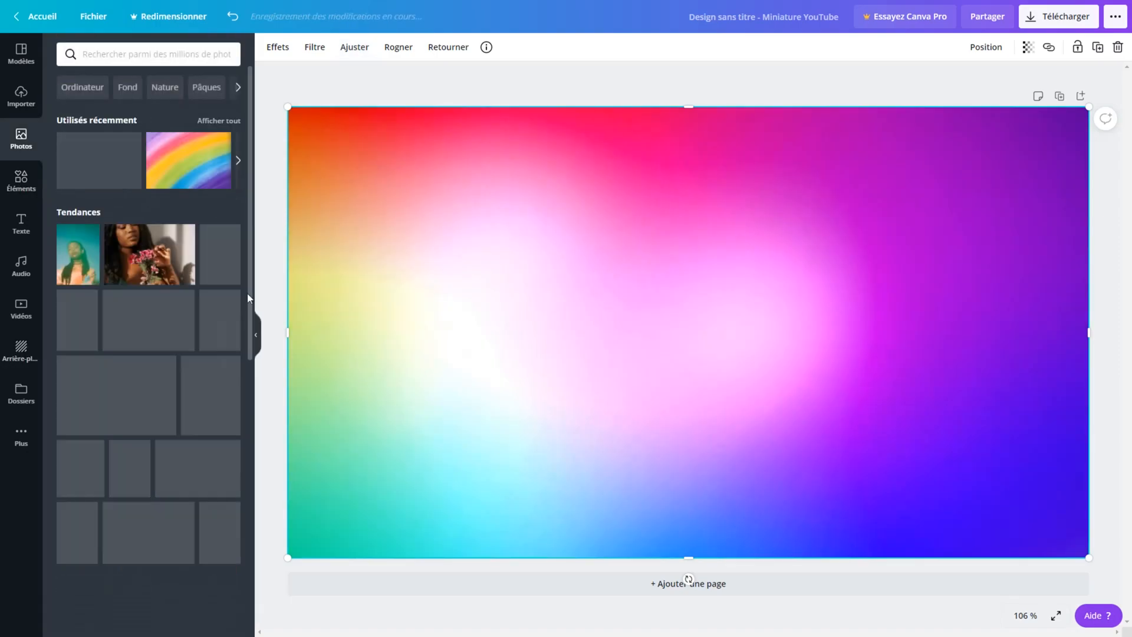
Step: Examine the trending stock photos and the images already uploaded to the media library
scroll(206, 295, down, 1)
scroll(209, 296, down, 7)
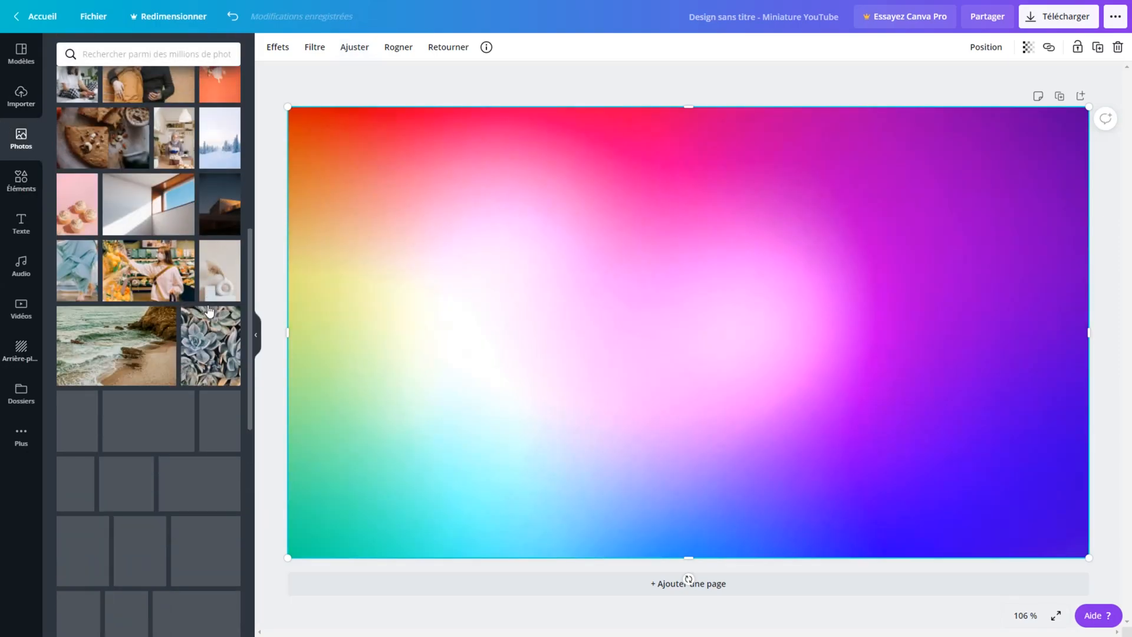
scroll(209, 295, up, 8)
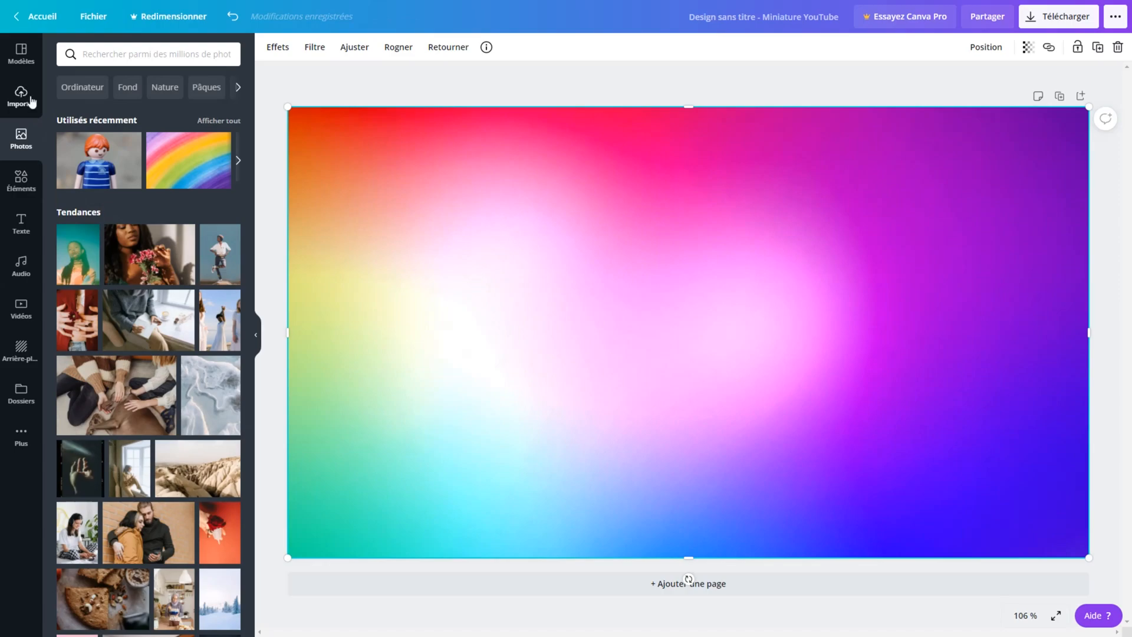
click(35, 115)
scroll(178, 405, down, 10)
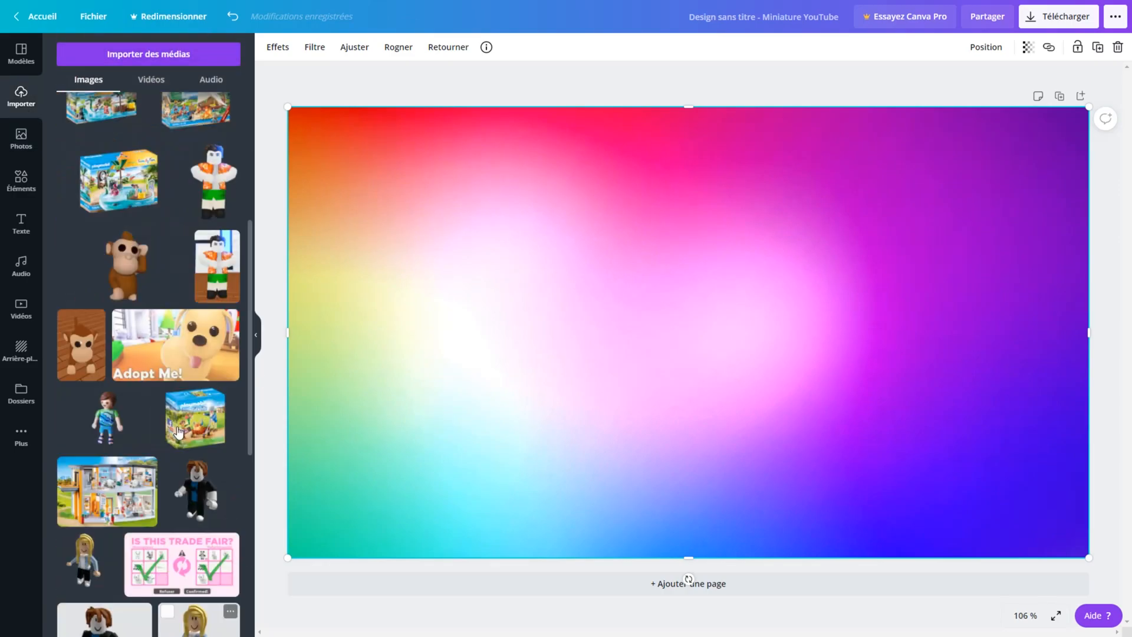
scroll(181, 415, up, 10)
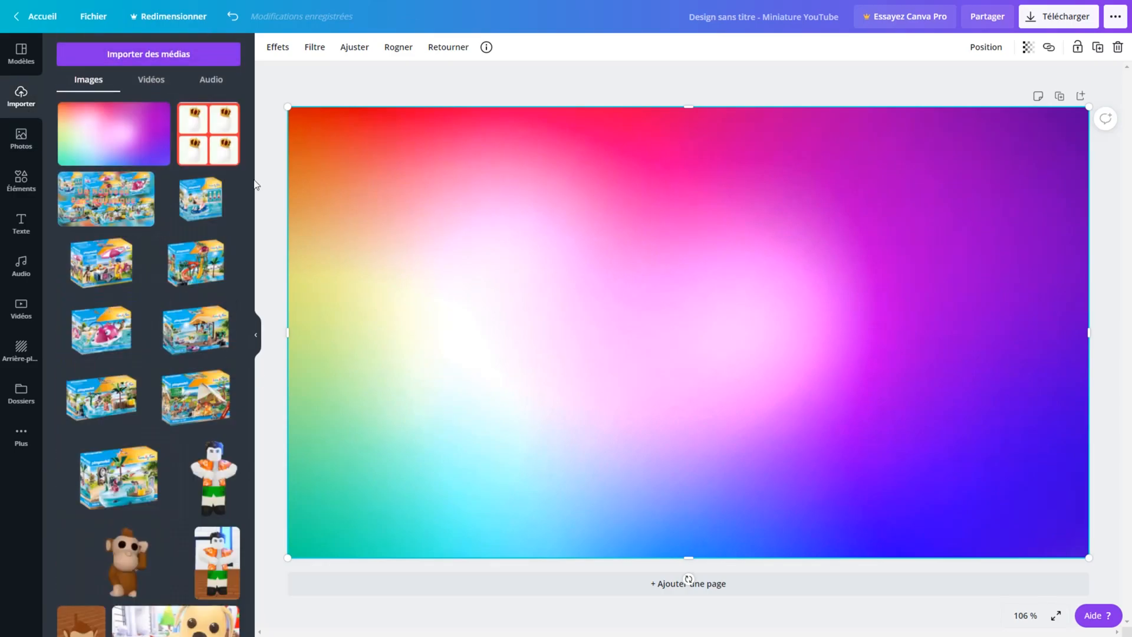
scroll(171, 594, down, 5)
scroll(217, 497, up, 5)
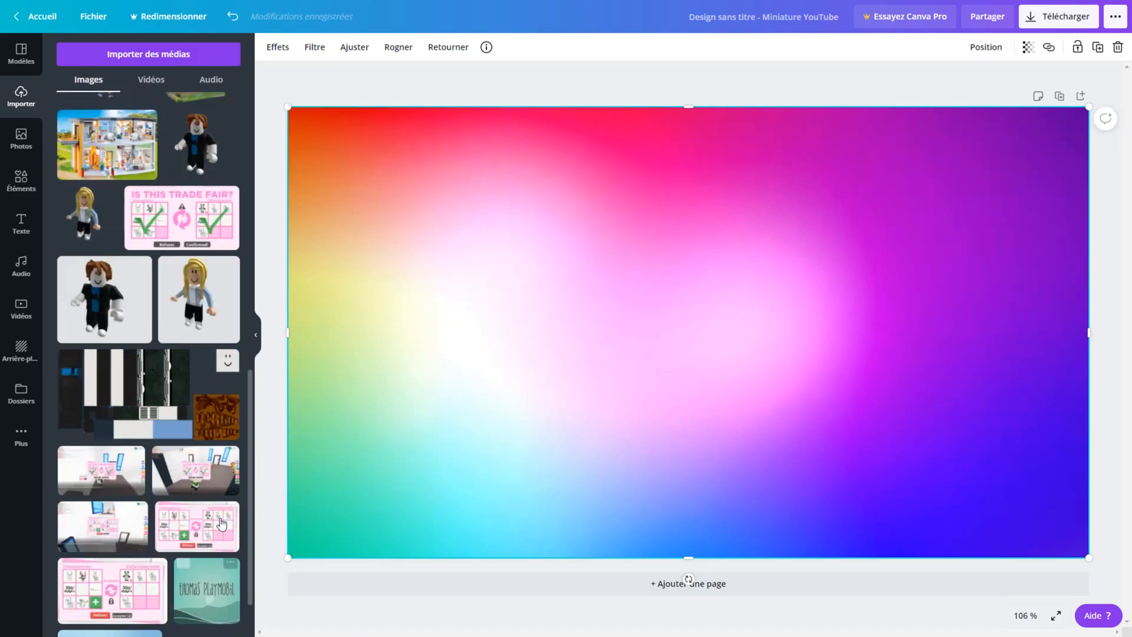
key(F11)
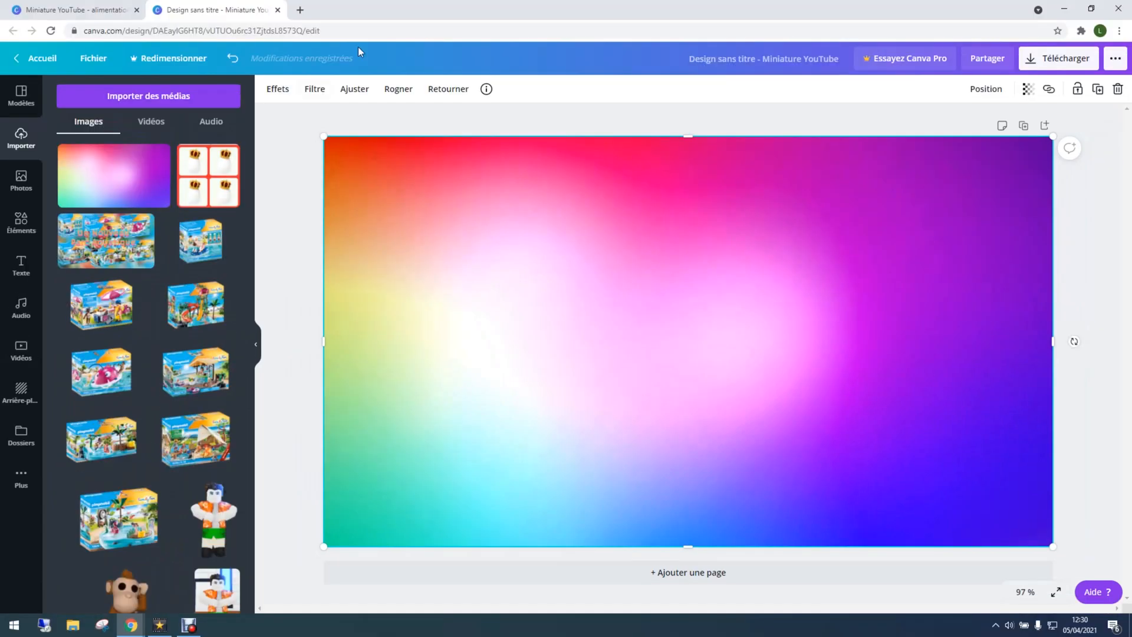
click(300, 11)
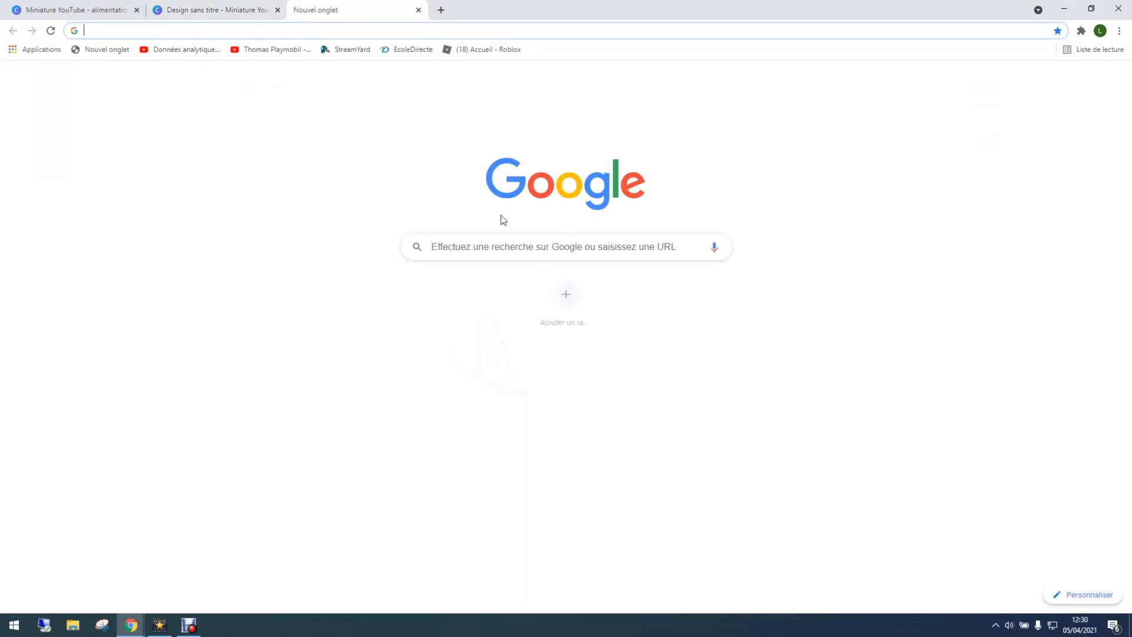
text(phot)
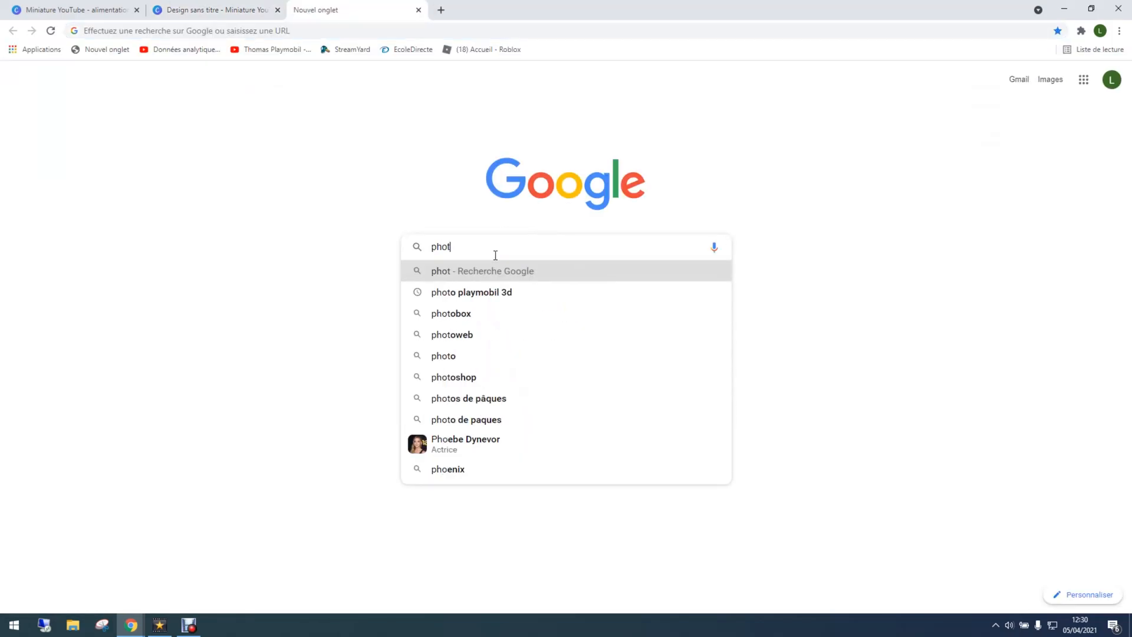
text(o personnalisé)
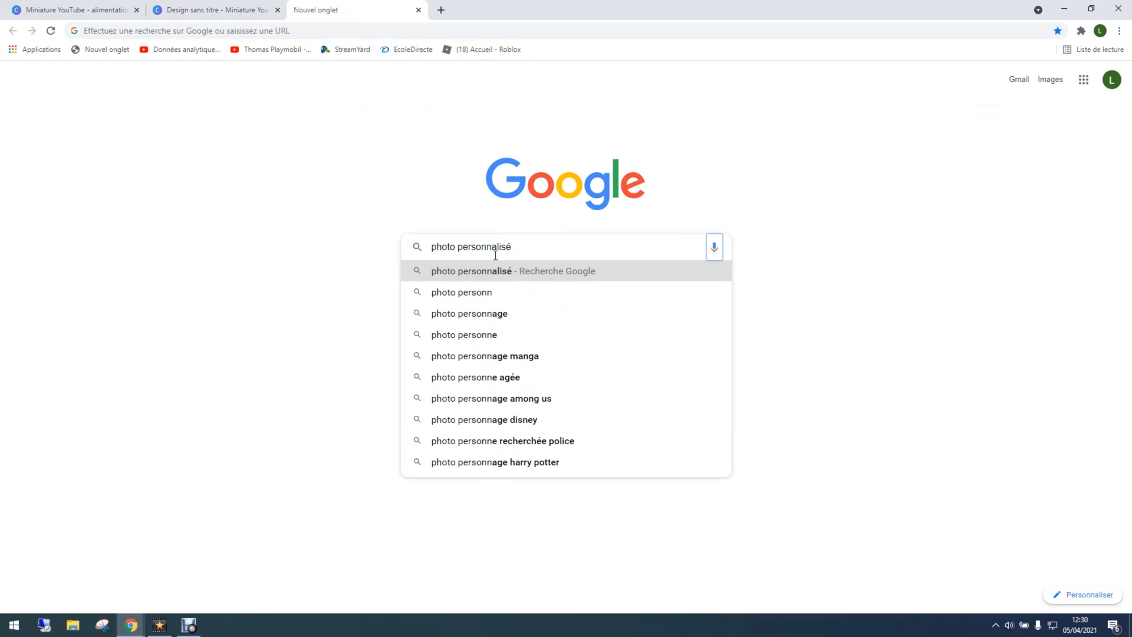
key(Return)
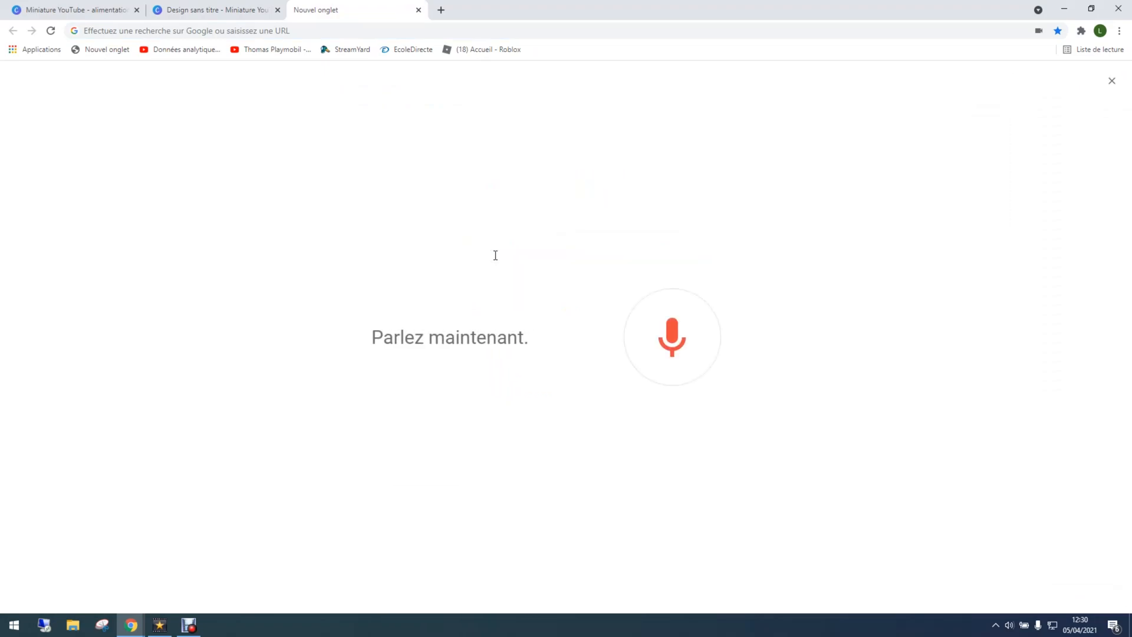
Step: Search Google in a new browser tab for "photo personnage playmobil"
click(441, 9)
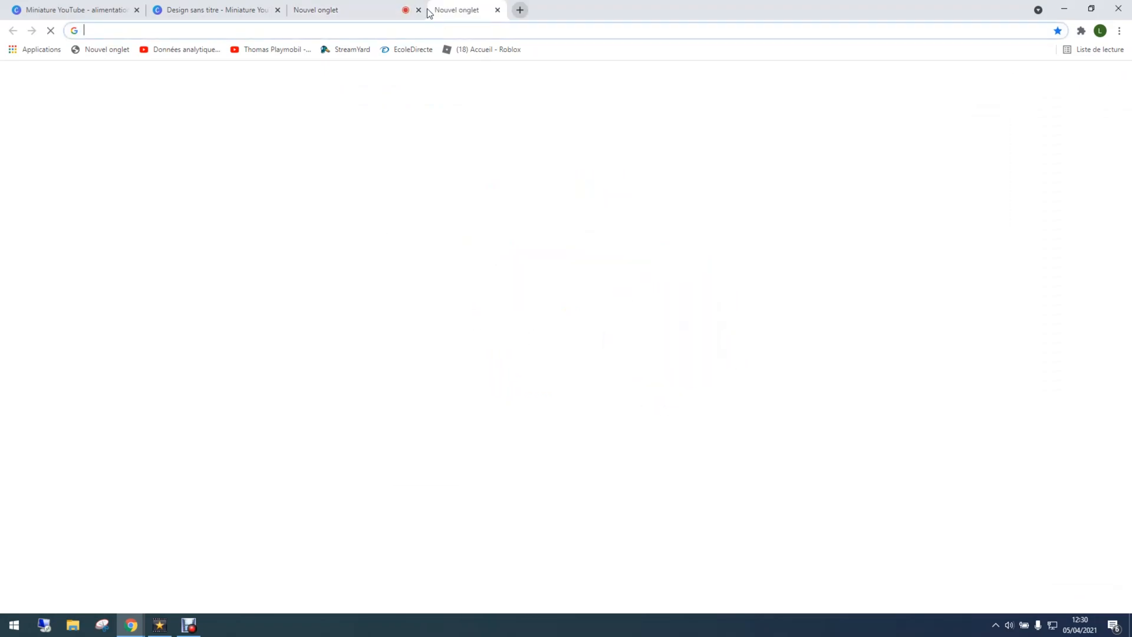
click(471, 246)
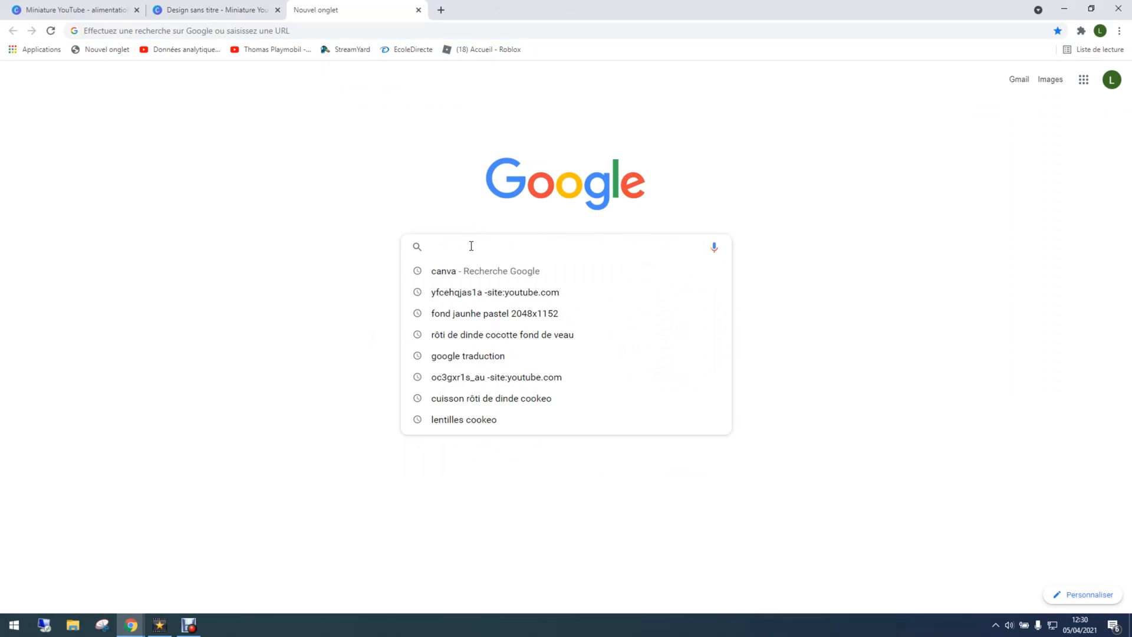
text(photo pe)
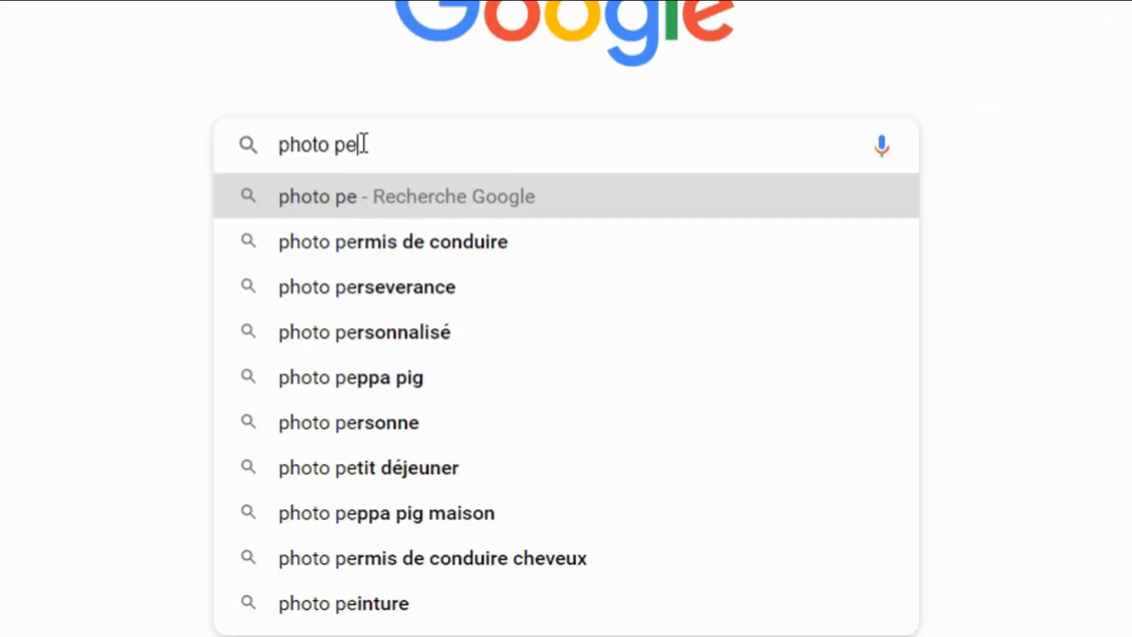
text(rsonnage play)
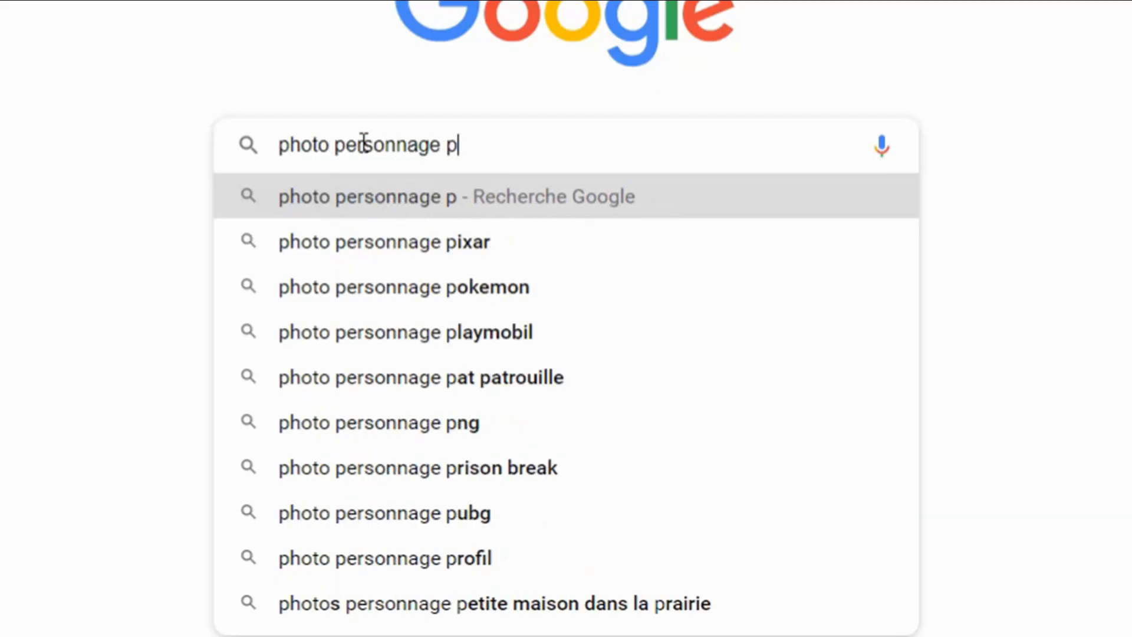
text(mobil)
key(Return)
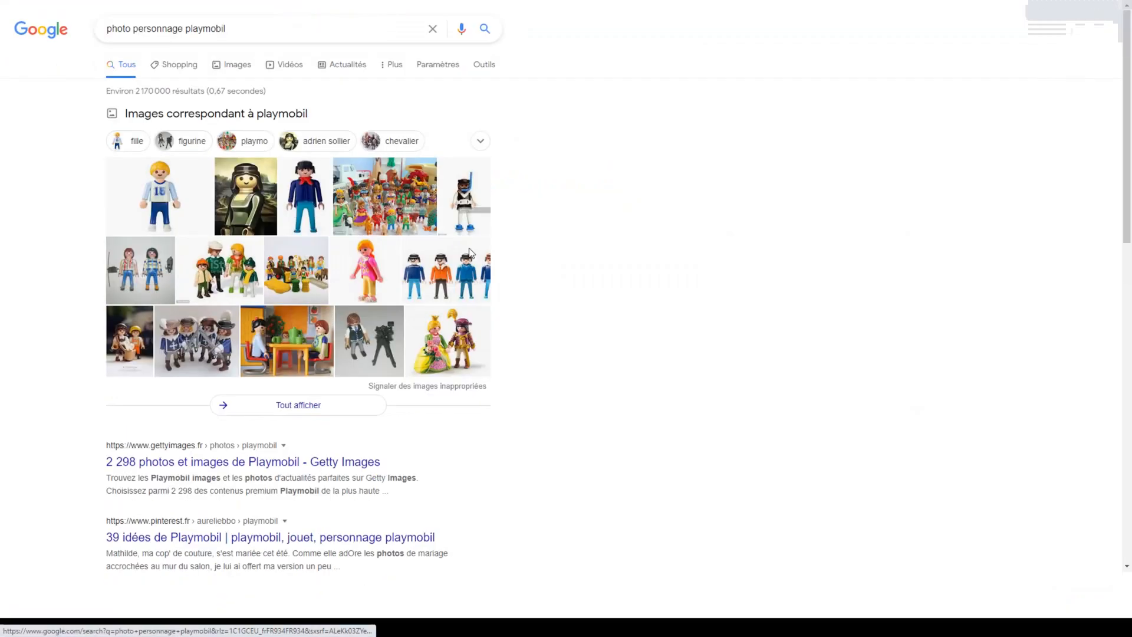
Step: Show the image results full screen and preview the playmobil.fr figure "Personnage fille - 30111990" with the number 15 shirt
key(F11)
click(270, 115)
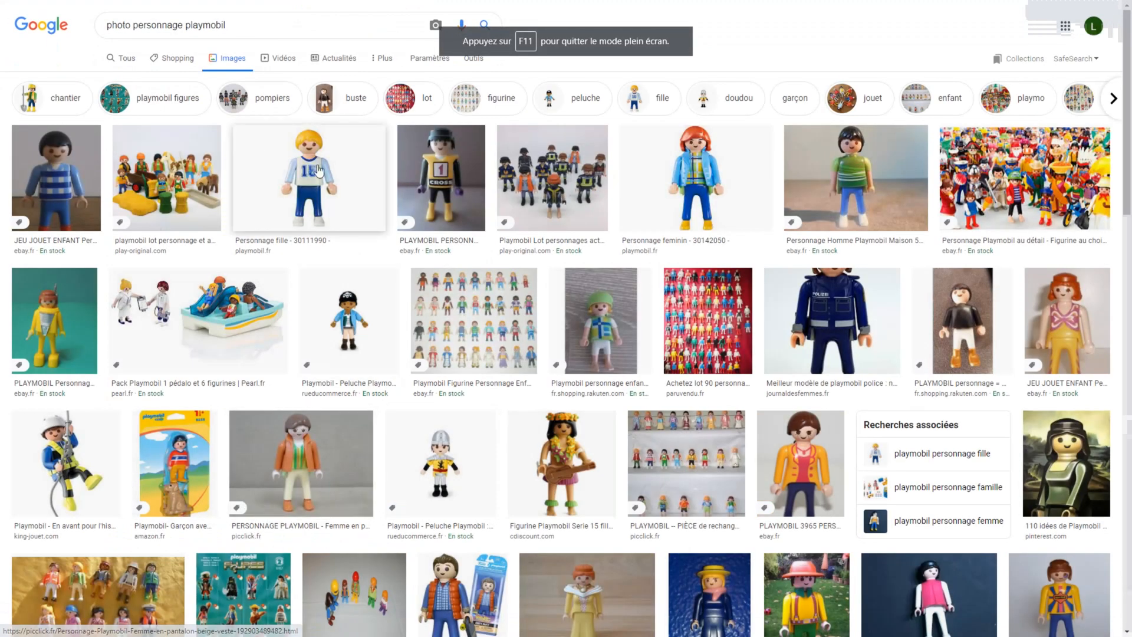
click(310, 176)
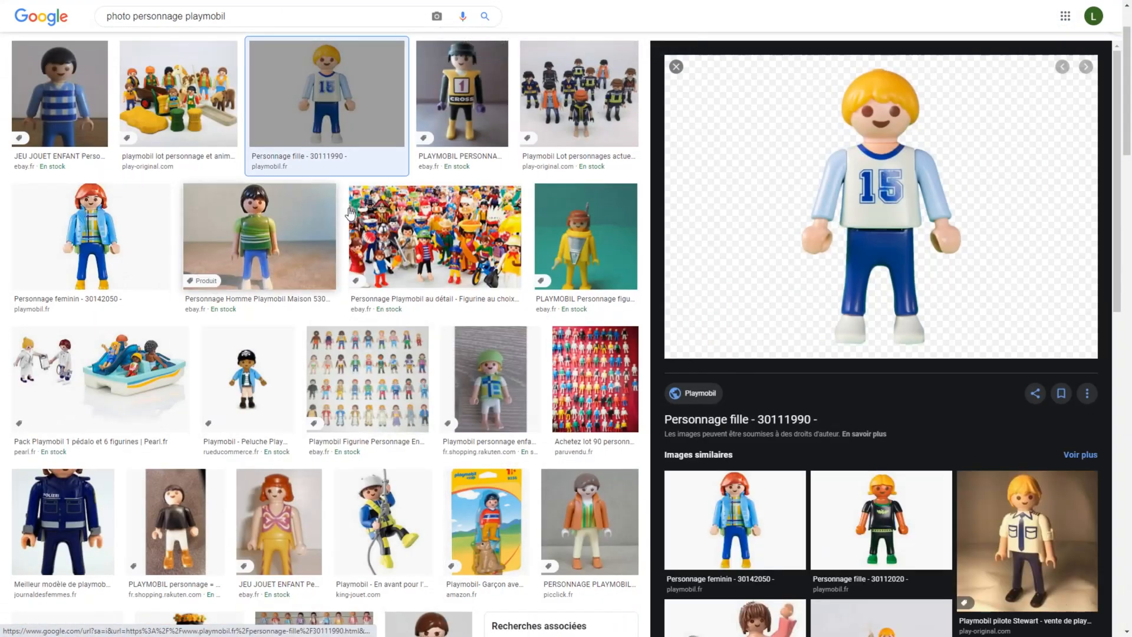
Step: Examine the previewed figure's image options, its similar images and the remaining Playmobil character results
right_click(854, 148)
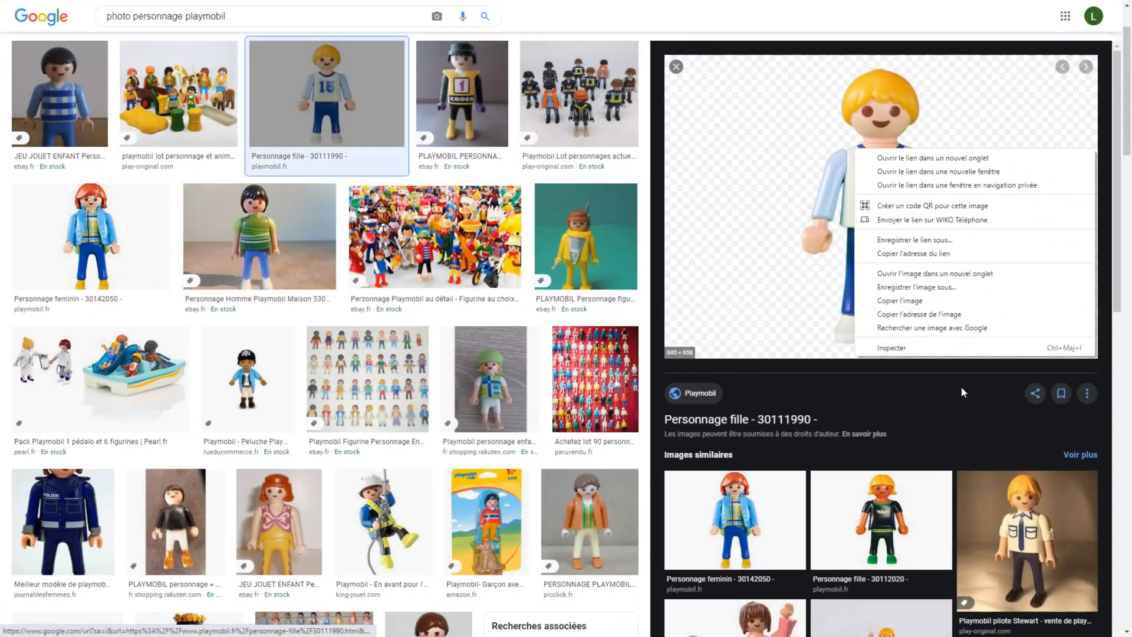
scroll(814, 445, down, 10)
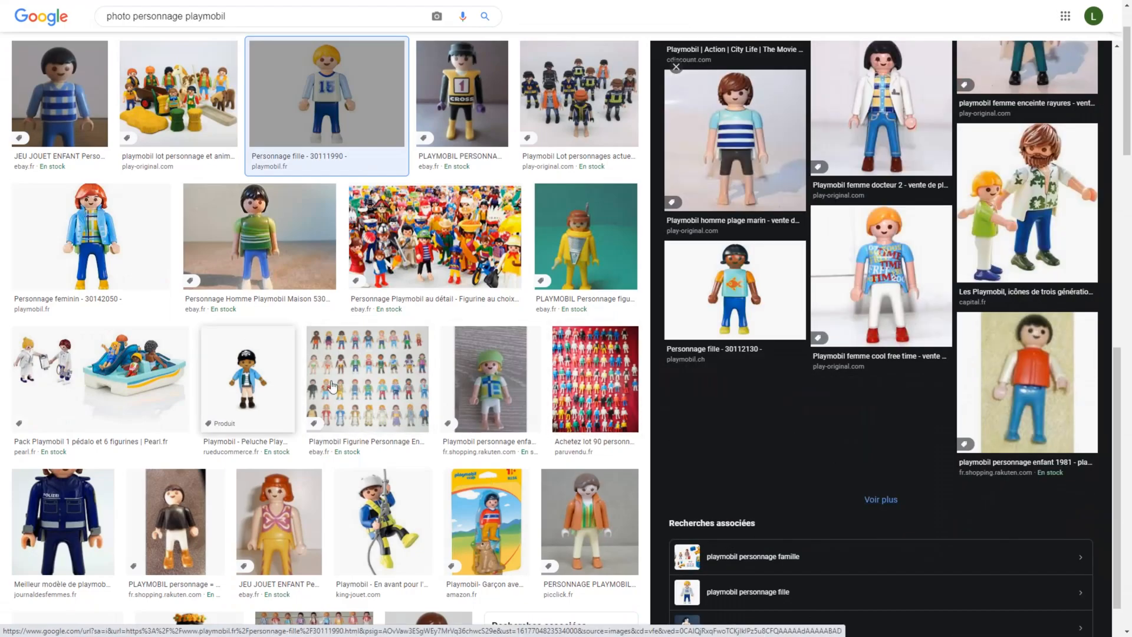
scroll(727, 342, up, 10)
scroll(145, 132, down, 10)
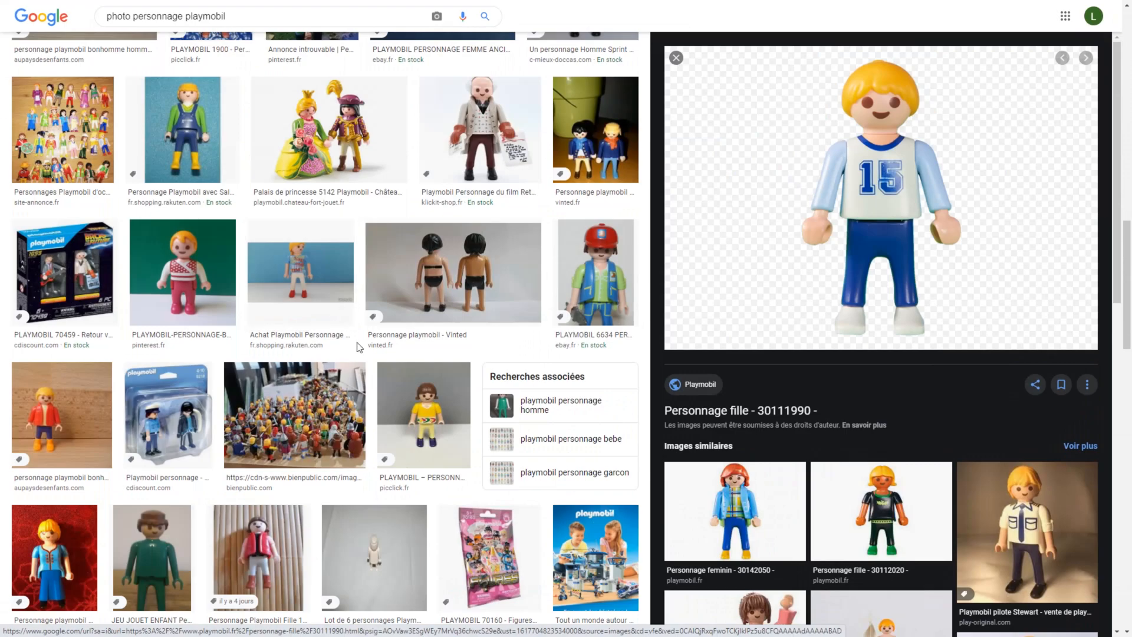
Step: Save the previewed image of the figure with the number 15 shirt to the desktop as the PNG "Personnage fille"
scroll(347, 355, down, 15)
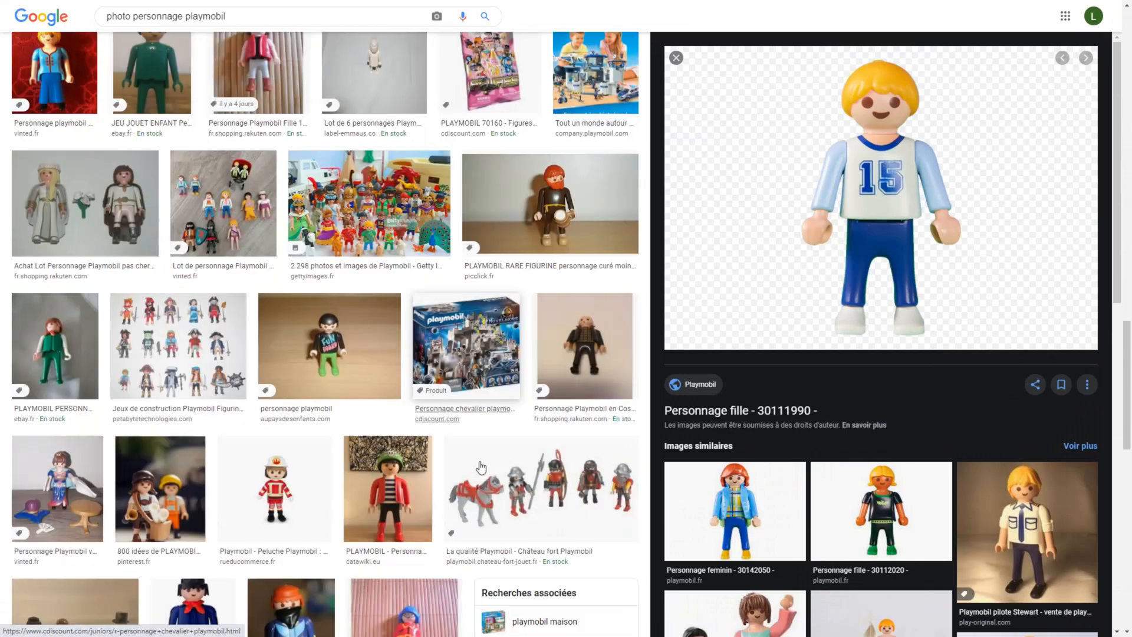
scroll(492, 454, down, 15)
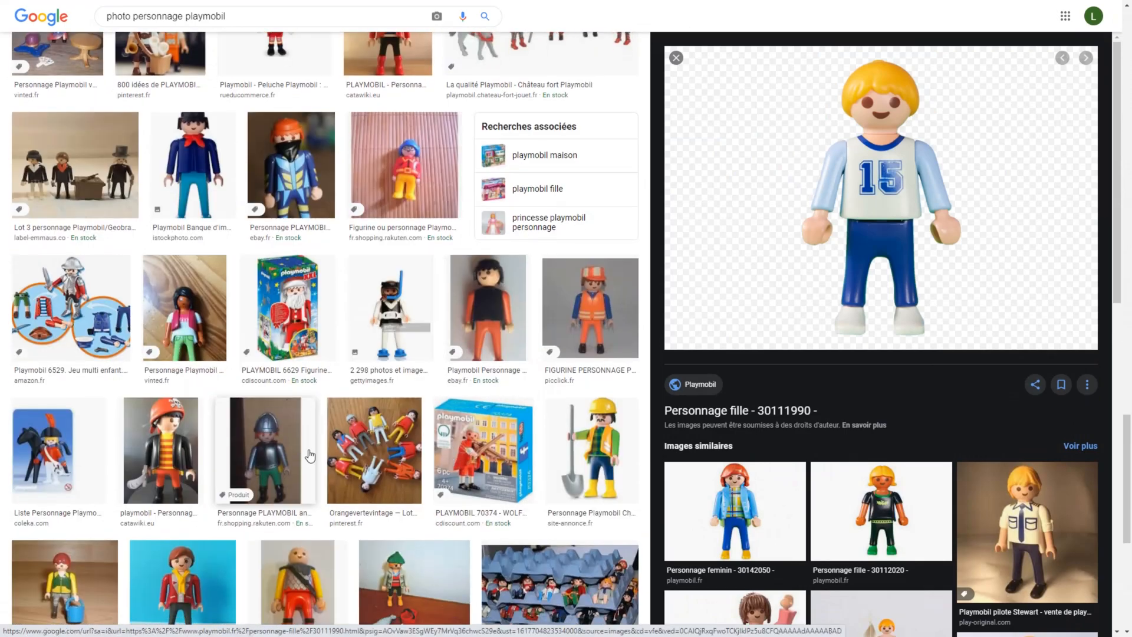
scroll(388, 521, down, 3)
scroll(376, 473, up, 20)
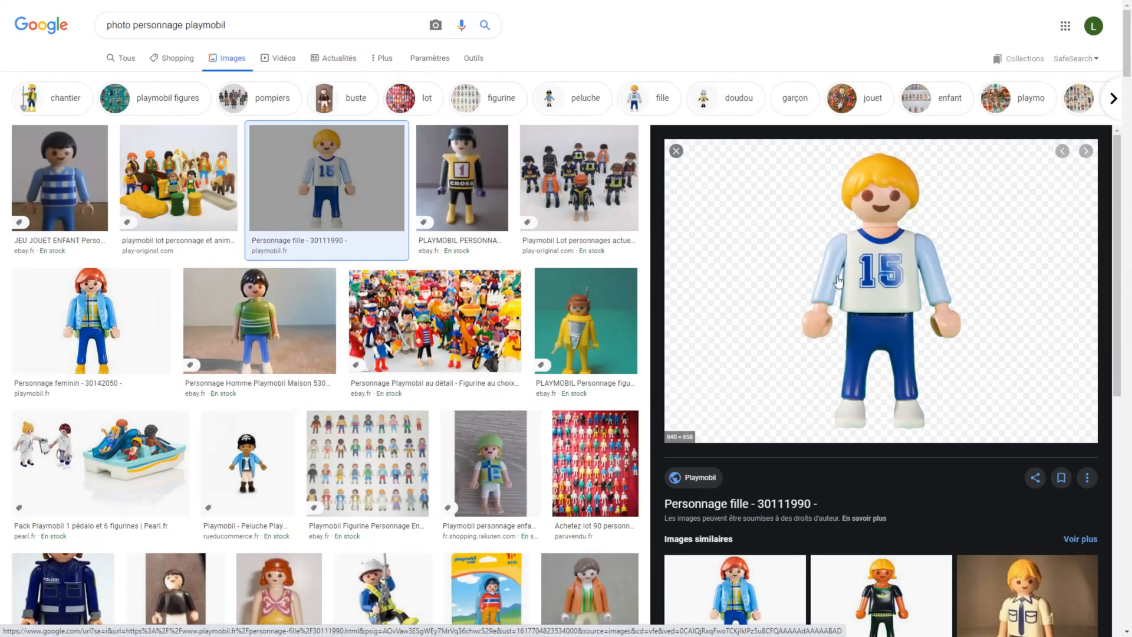
right_click(829, 275)
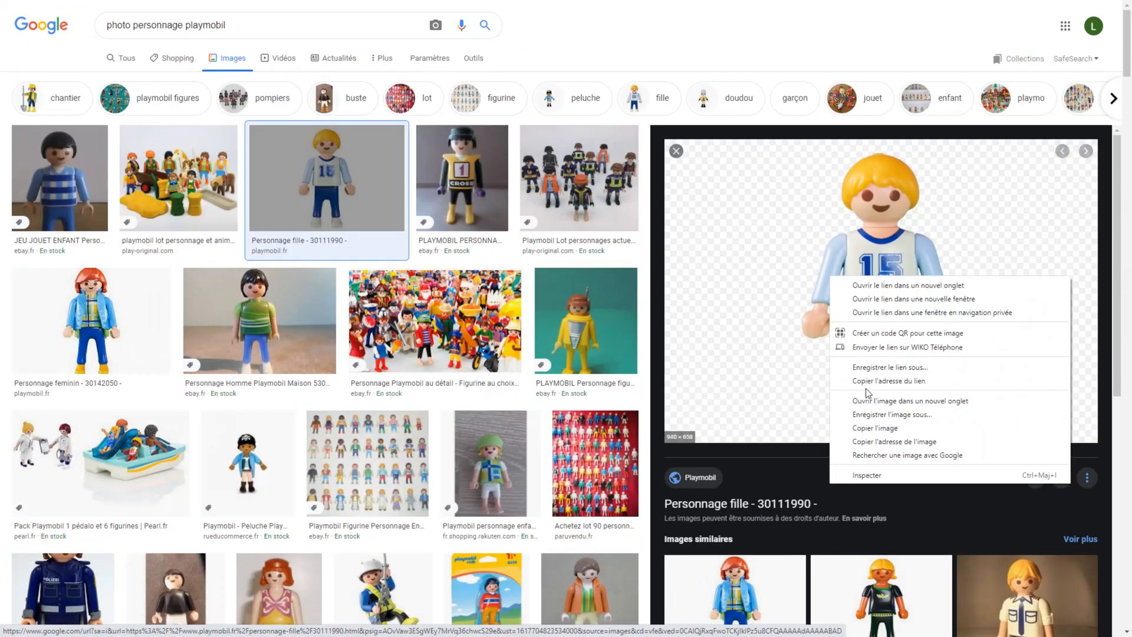
click(868, 412)
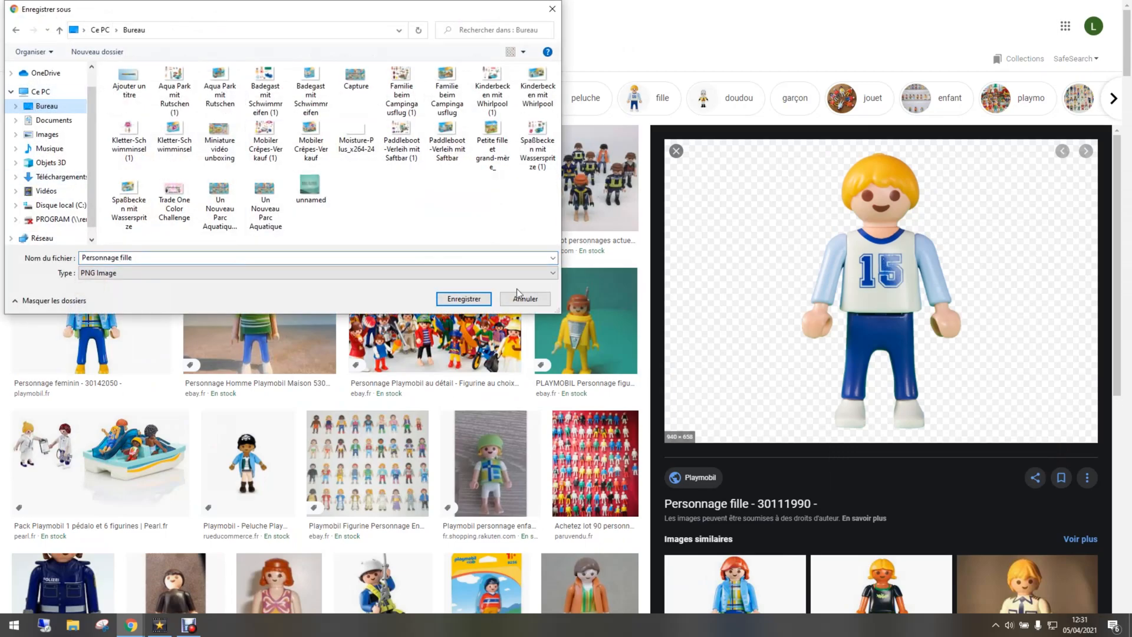
click(463, 298)
scroll(840, 485, down, 5)
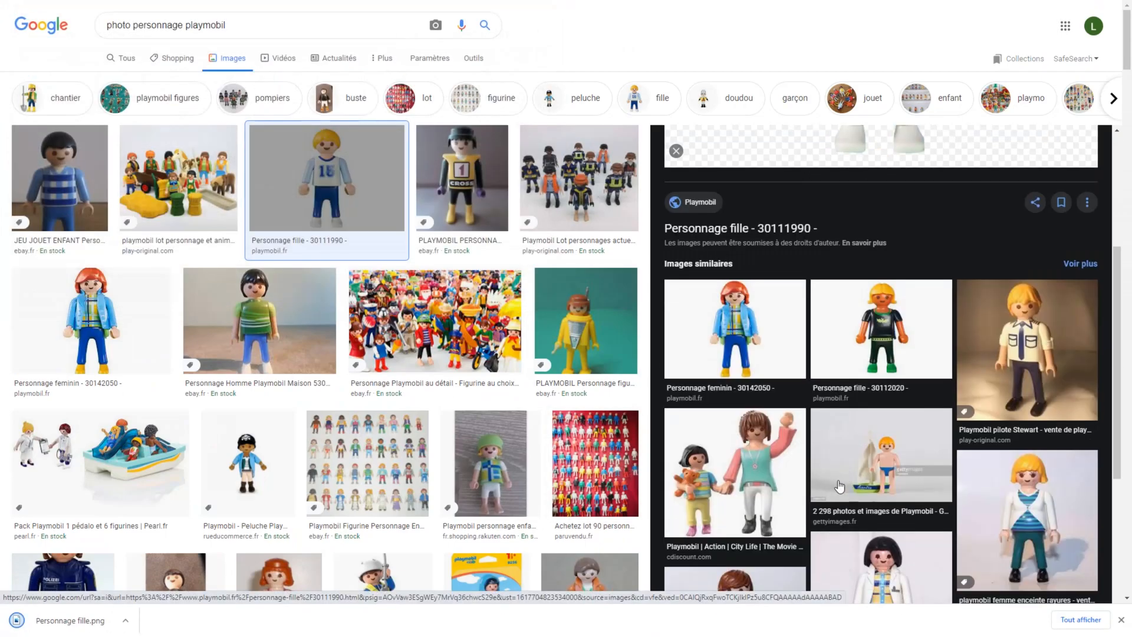
scroll(839, 485, down, 2)
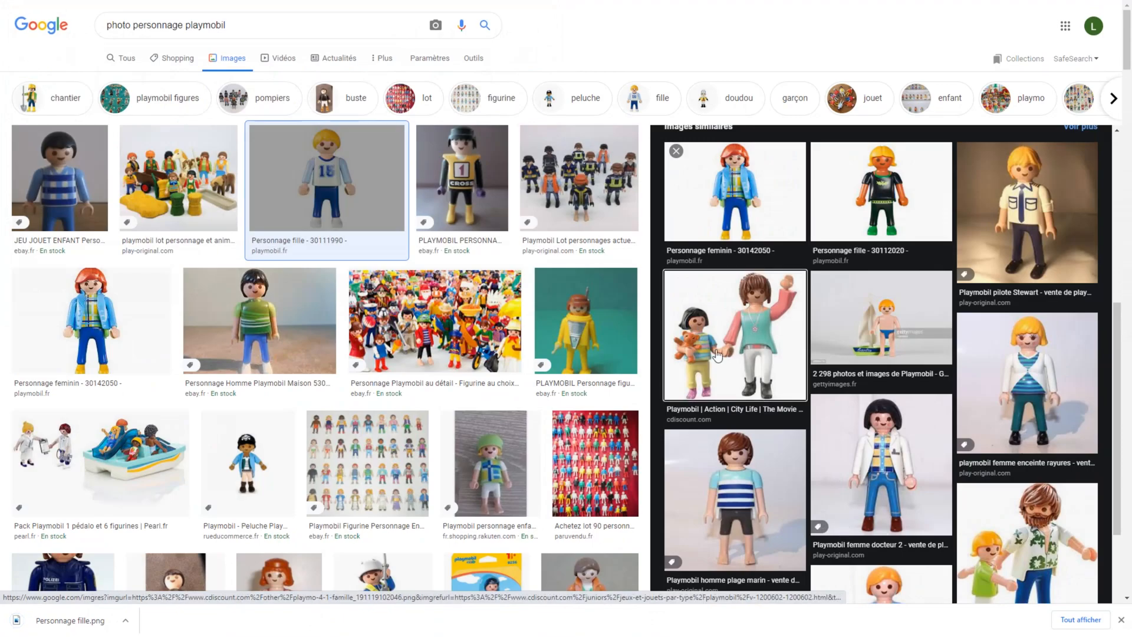
click(790, 354)
right_click(815, 333)
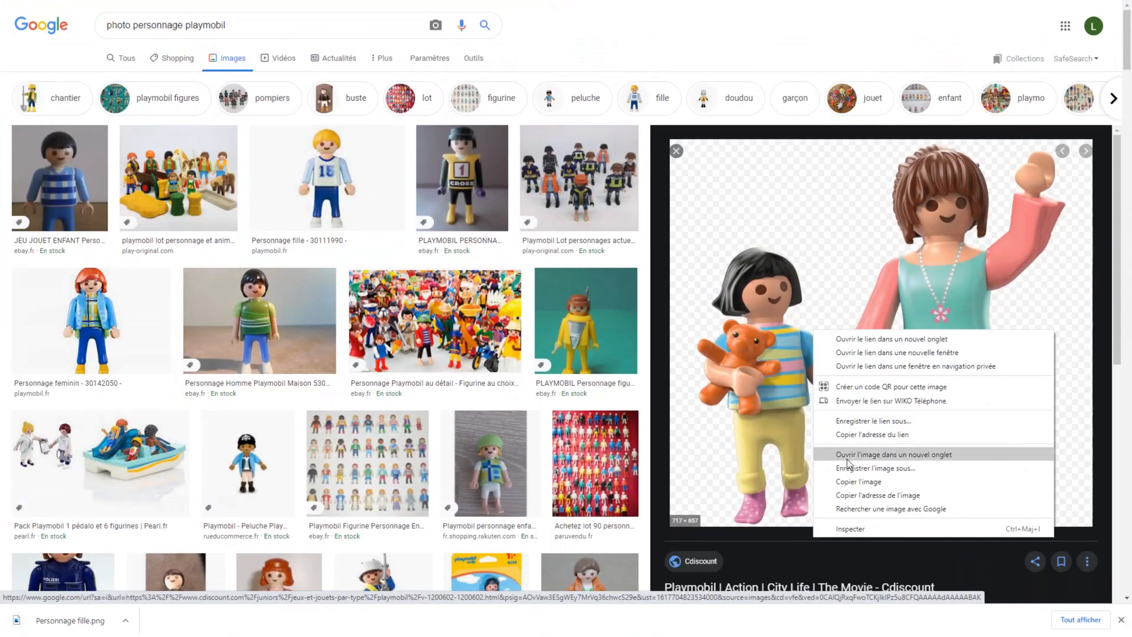
click(875, 469)
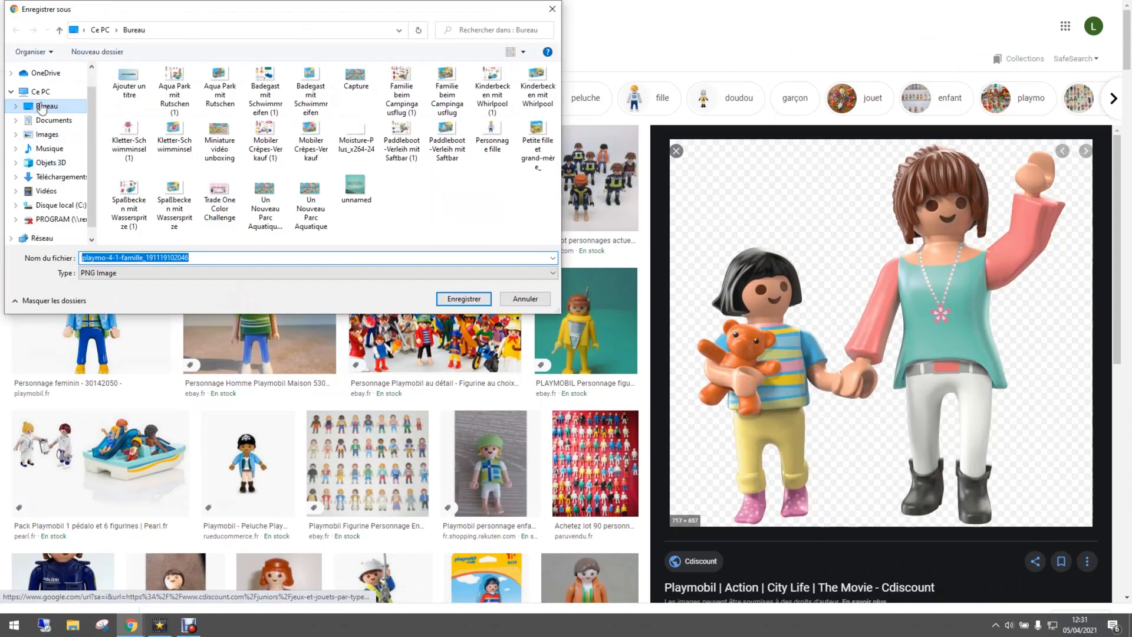
click(41, 93)
click(42, 106)
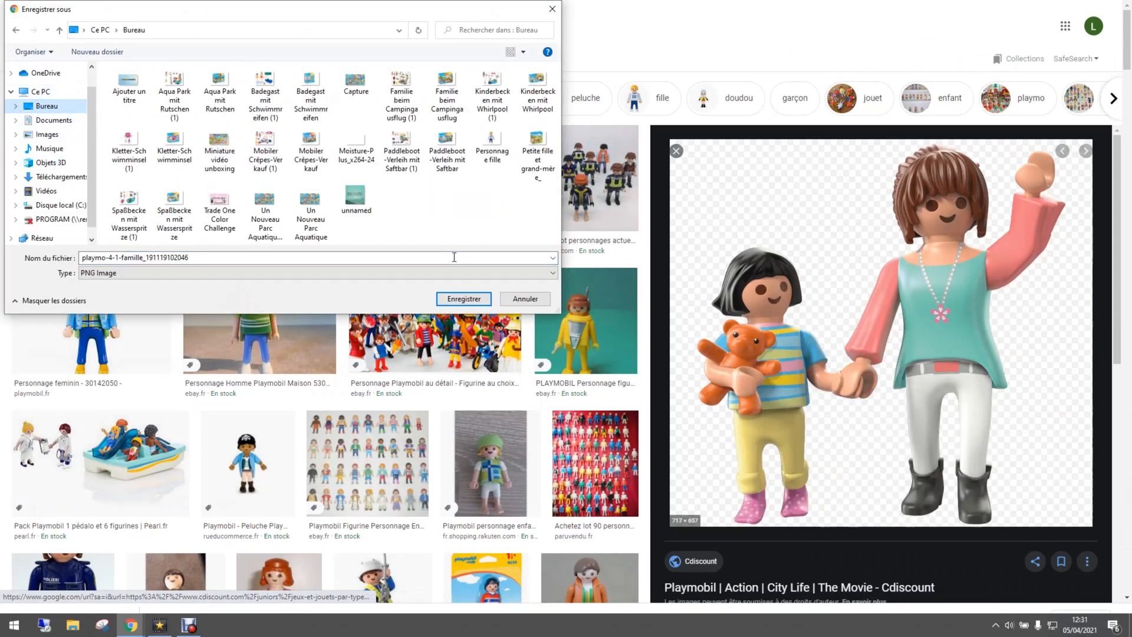
click(464, 299)
Step: Examine the images similar to the woman and girl picture for further Playmobil characters
scroll(861, 405, down, 5)
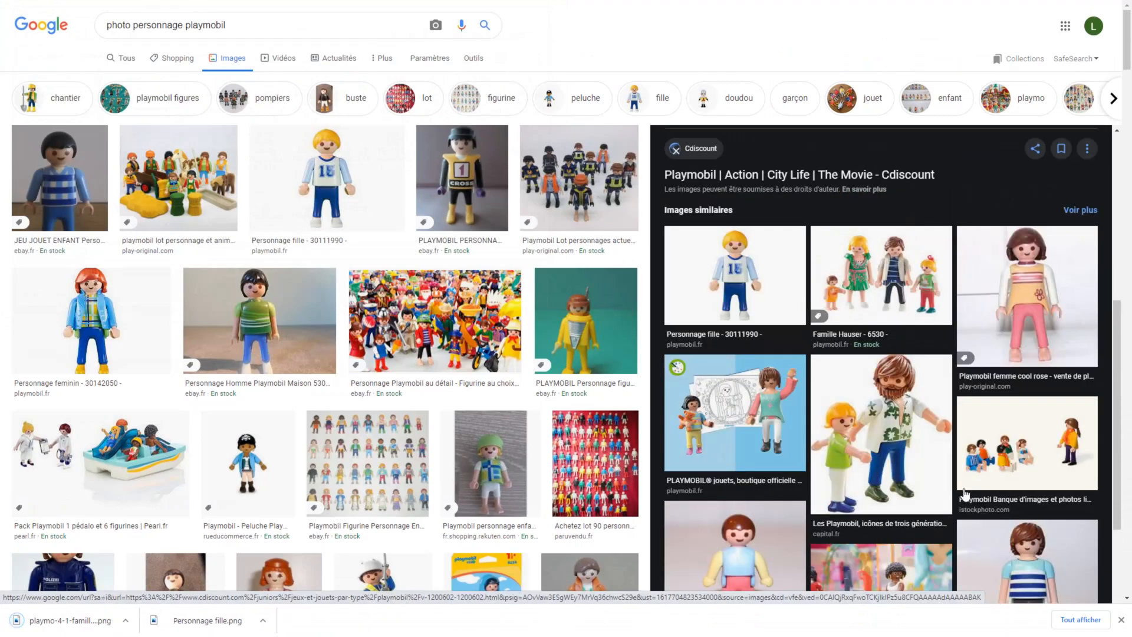
scroll(964, 494, down, 7)
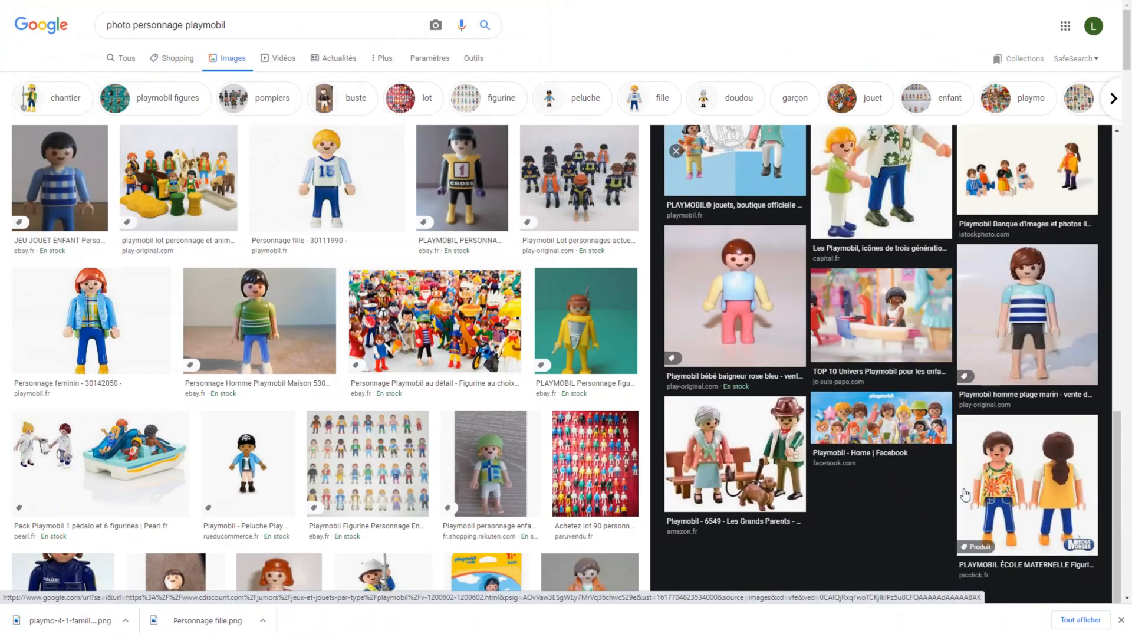
scroll(964, 494, down, 3)
scroll(946, 480, up, 10)
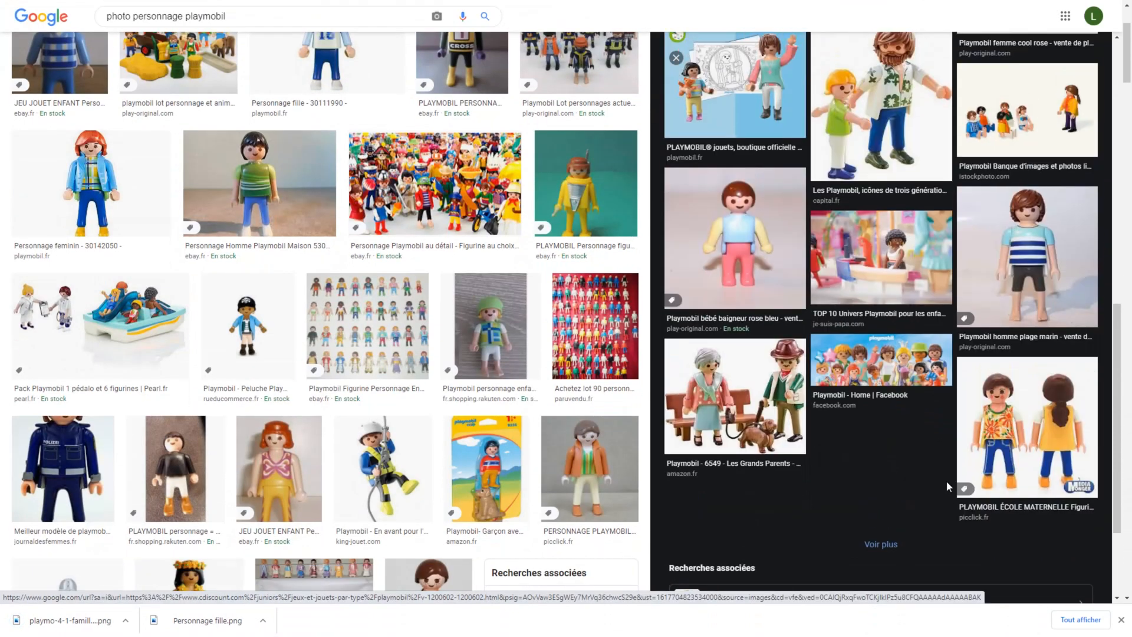
scroll(905, 467, down, 7)
scroll(904, 467, up, 7)
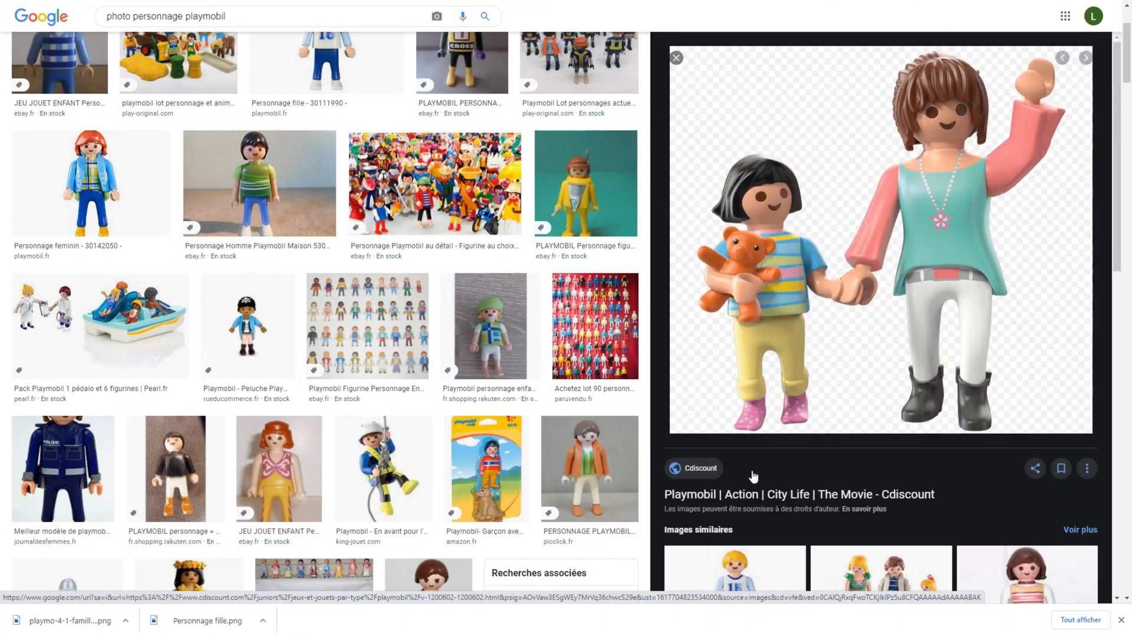
scroll(168, 302, up, 3)
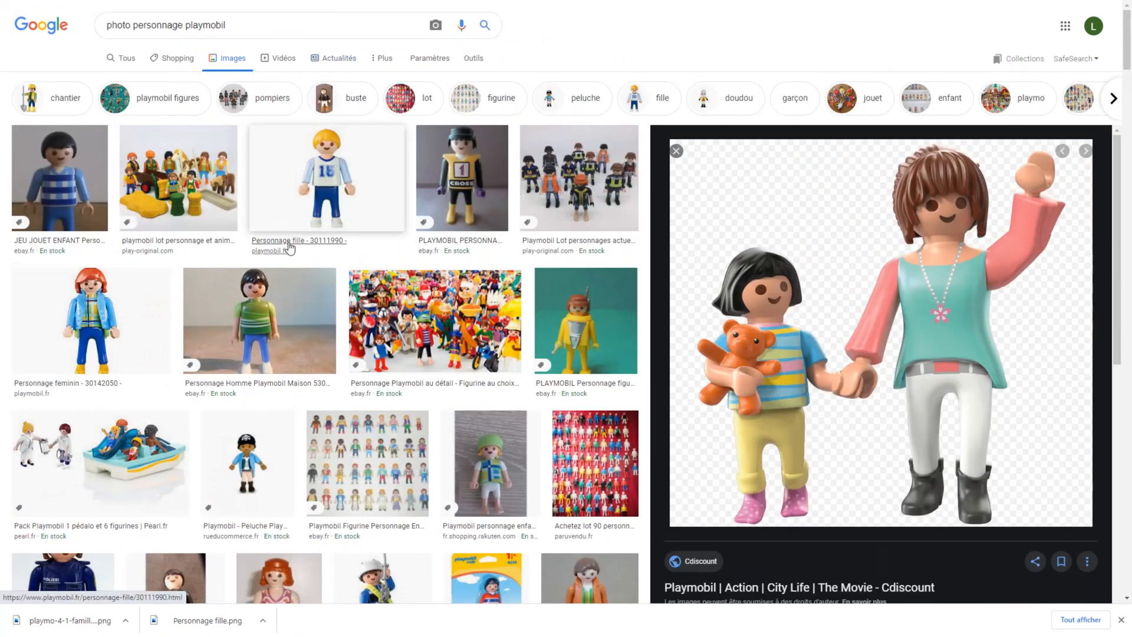
Step: Switch back to the Canva design and upload both downloaded Playmobil images, "Personnage fille.png" and "playmo-4-1-famille", to the media library
key(F11)
click(418, 10)
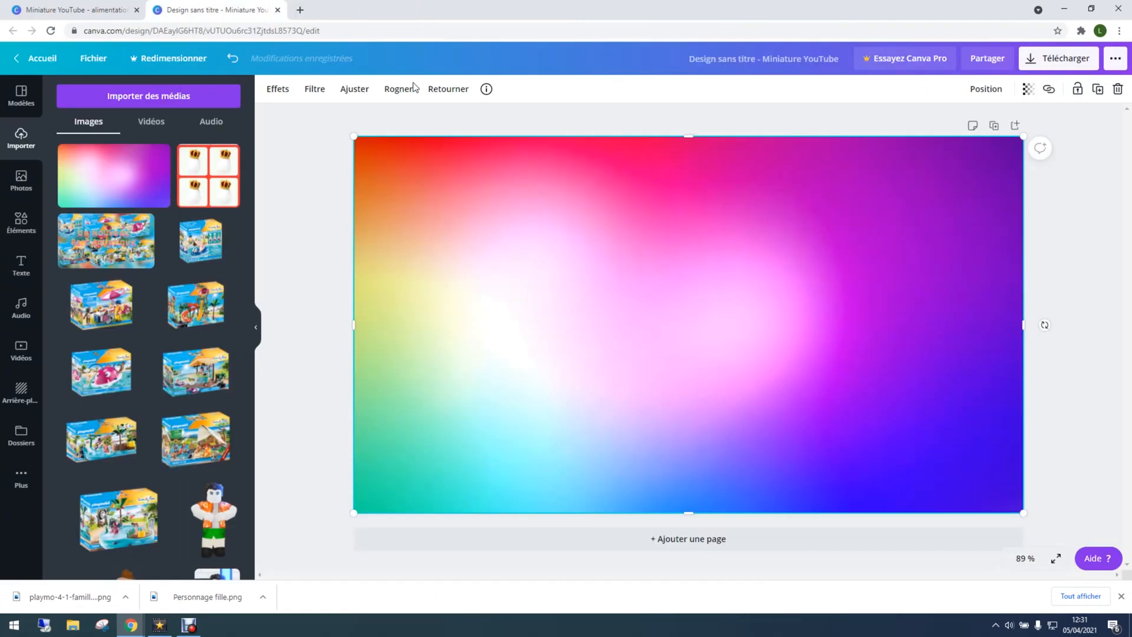
key(F11)
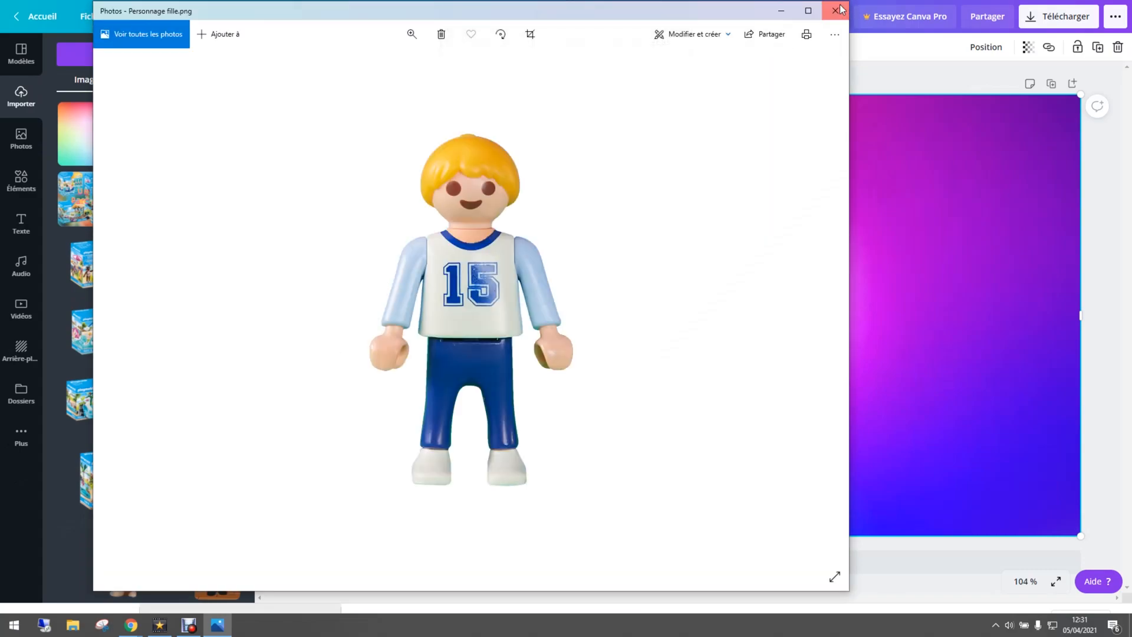
click(841, 8)
drag(221, 611, 156, 501)
drag(54, 620, 133, 356)
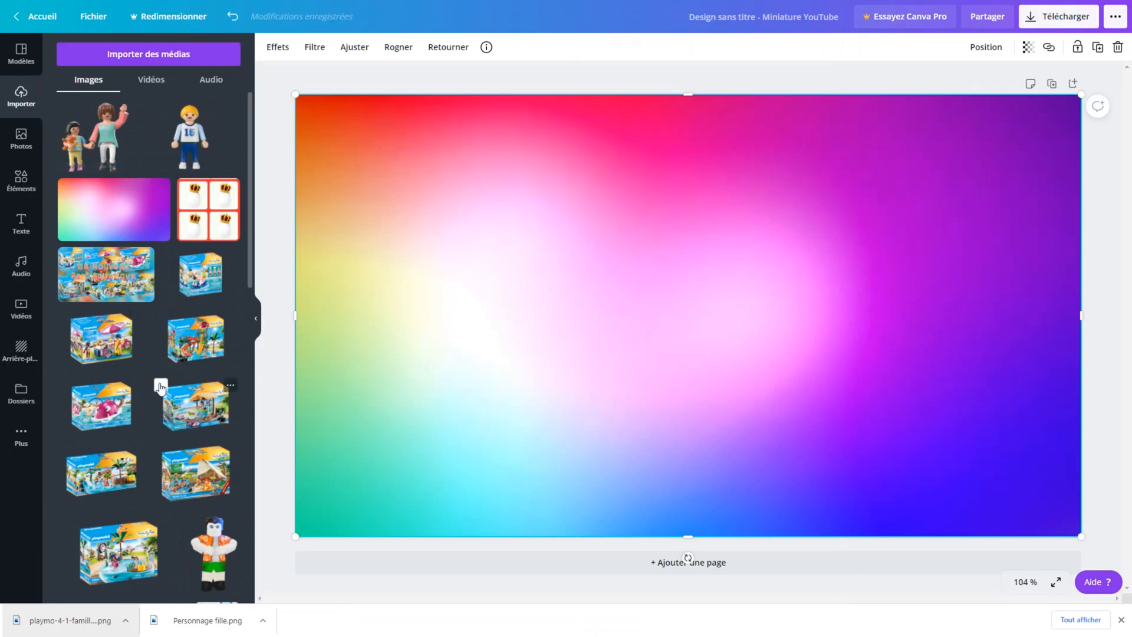
key(F11)
key(F11)
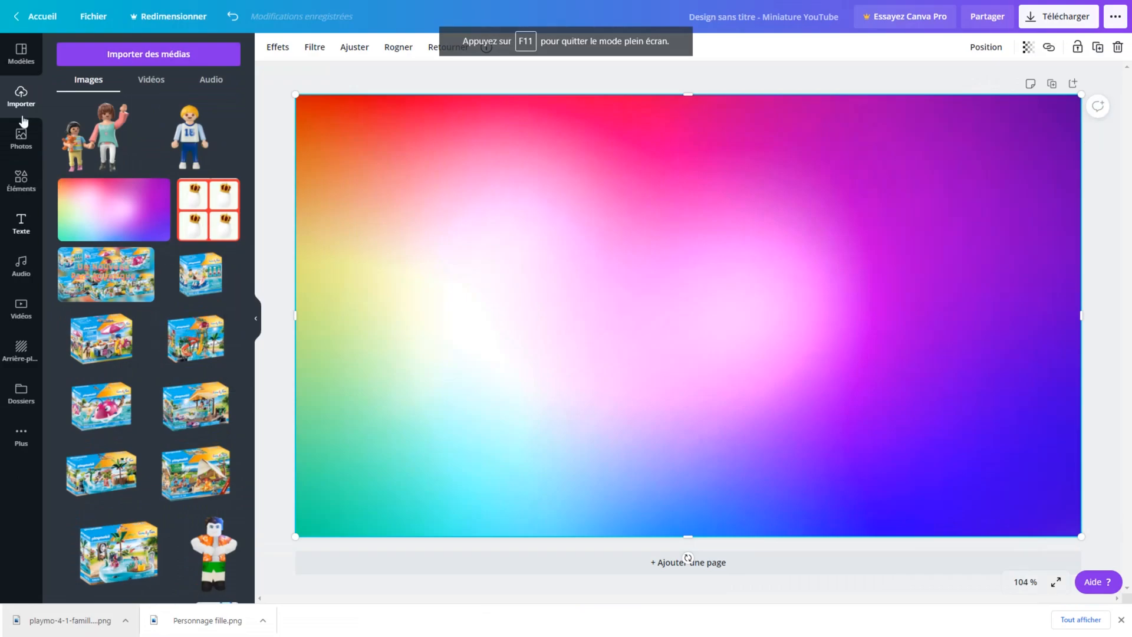
Step: Add the uploaded woman and girl image to the design, reduce it slightly and place it on the left half of the background
click(95, 144)
drag(685, 345, 490, 362)
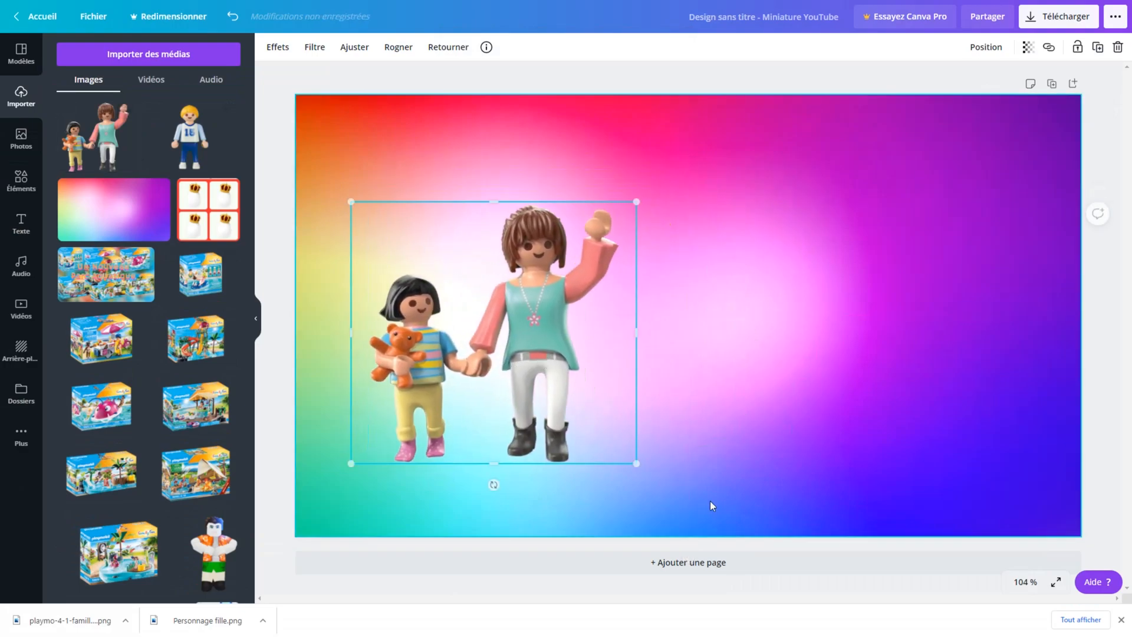
drag(636, 463, 639, 467)
mouse_move(433, 279)
mouse_down()
mouse_move(408, 303)
mouse_move(432, 291)
mouse_move(420, 286)
mouse_up()
drag(601, 478, 571, 449)
mouse_move(468, 362)
mouse_down()
mouse_move(462, 386)
mouse_move(474, 383)
mouse_up()
click(82, 147)
drag(557, 326, 698, 321)
right_click(724, 285)
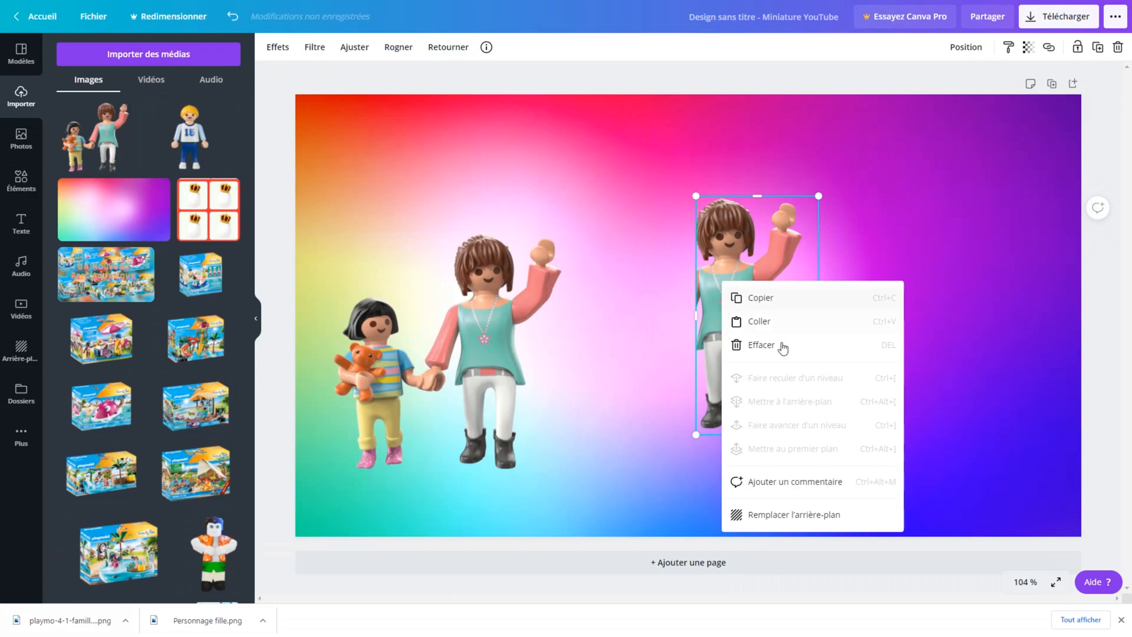
click(783, 346)
Step: Add a second copy of the woman and girl image on the right half and enlarge it slightly, level with the first
click(97, 142)
drag(675, 274, 860, 297)
drag(1003, 456, 1017, 470)
click(416, 350)
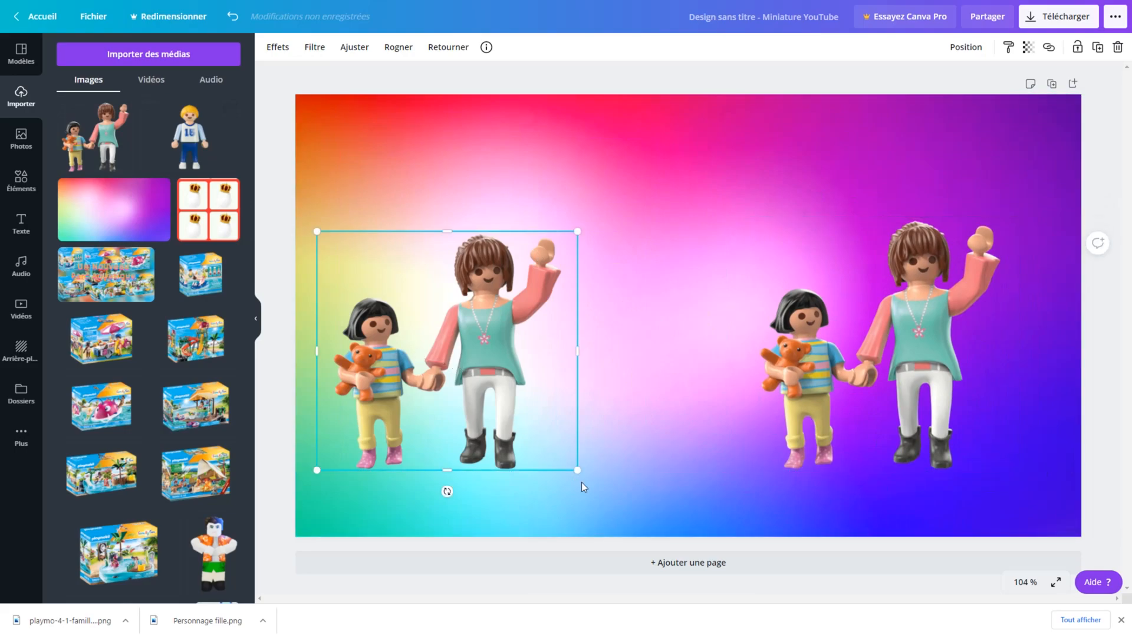
drag(577, 470, 577, 472)
Step: Flip the right-hand woman and girl image horizontally and move it closer to the design's right edge
click(889, 458)
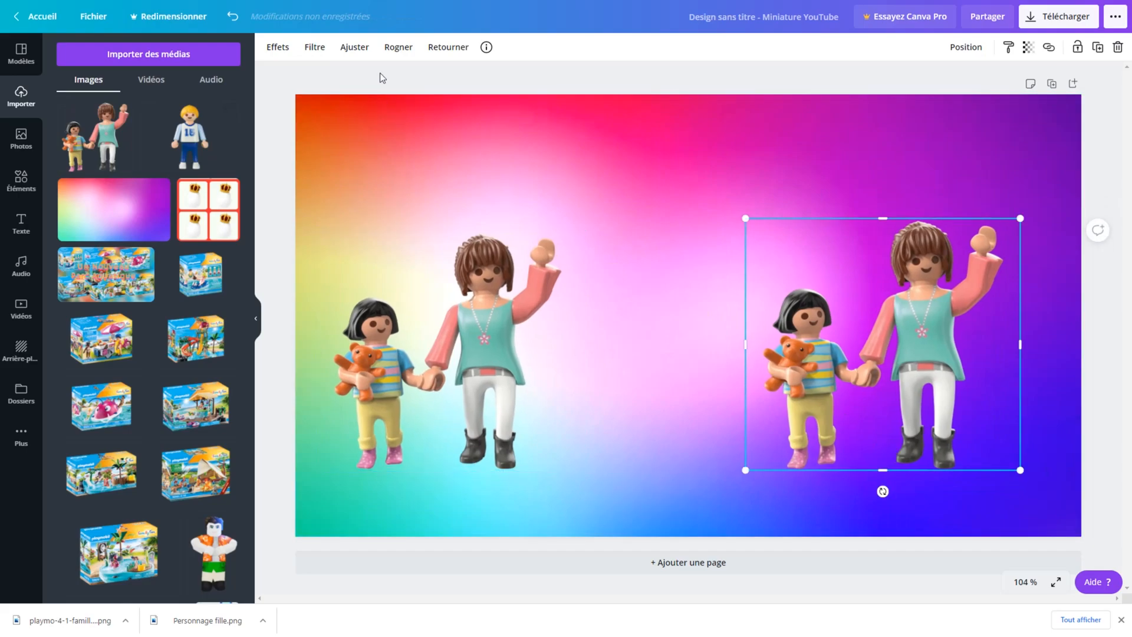
click(388, 52)
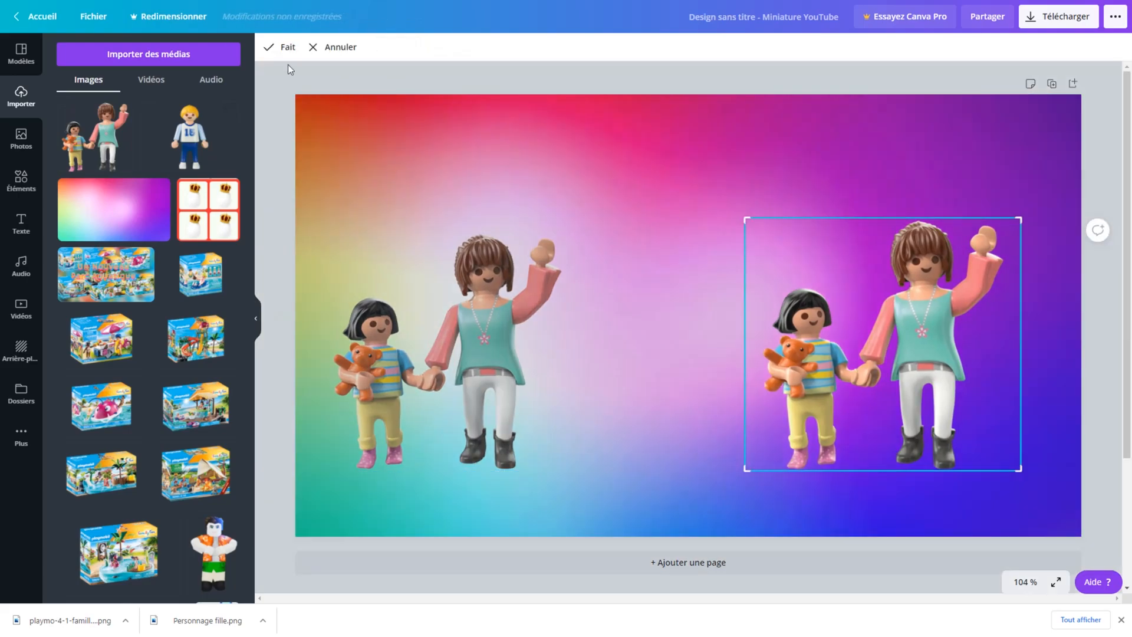
click(327, 52)
click(454, 50)
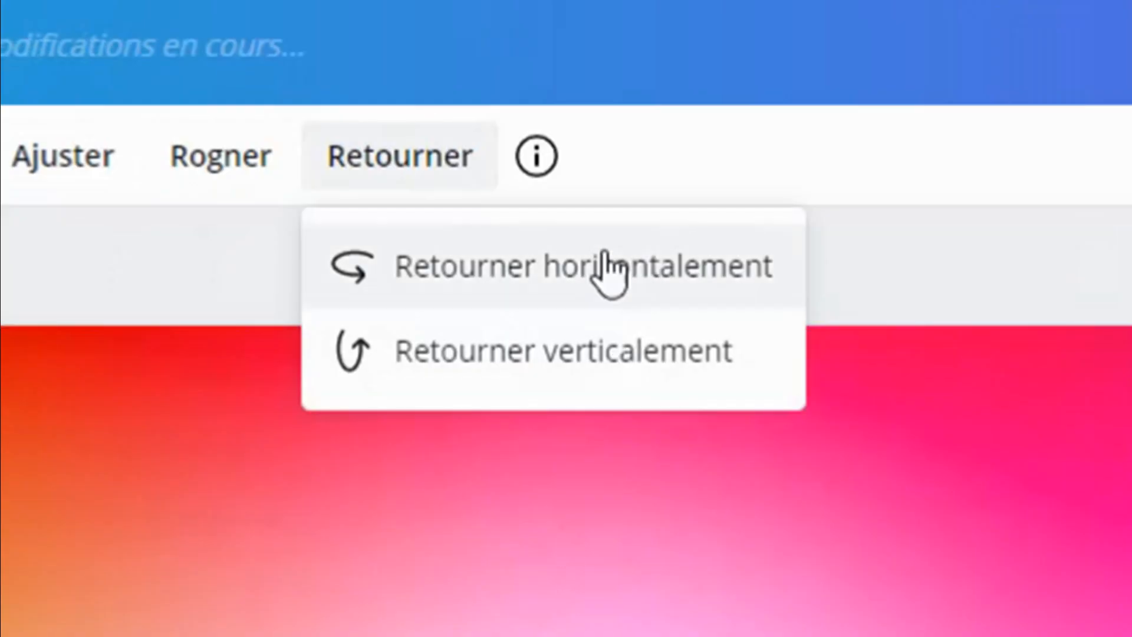
click(558, 273)
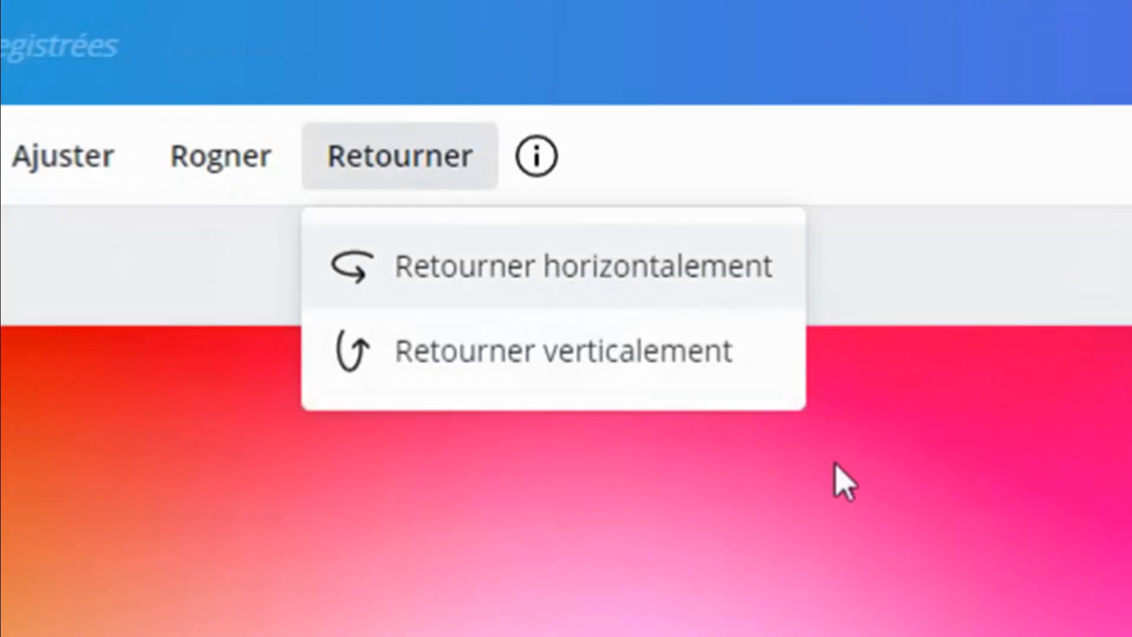
click(816, 363)
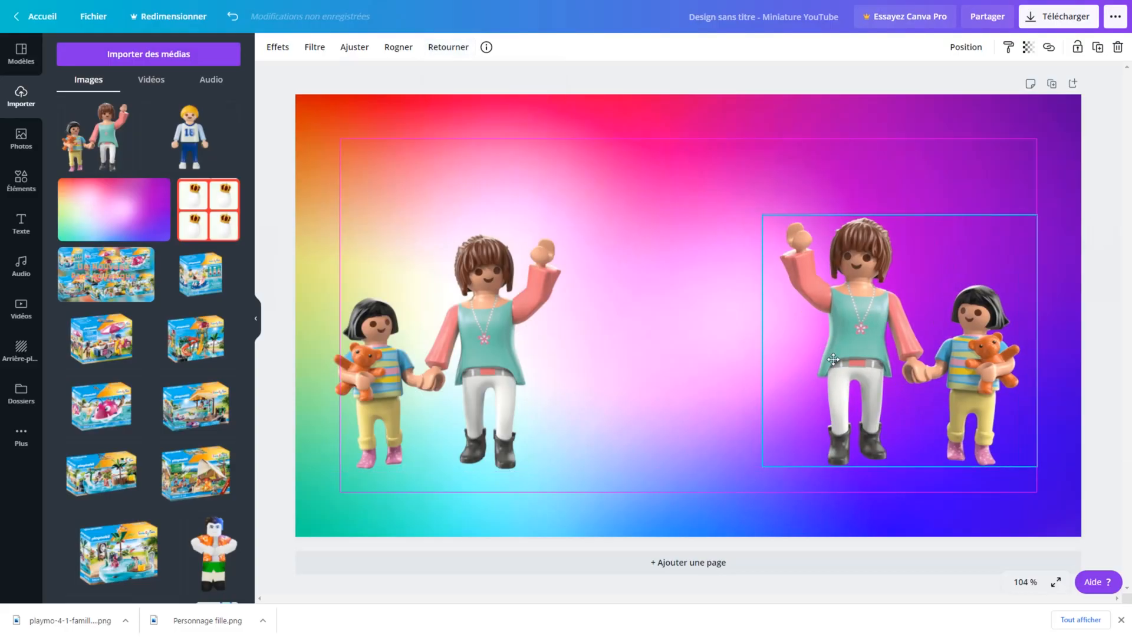
drag(833, 359, 850, 362)
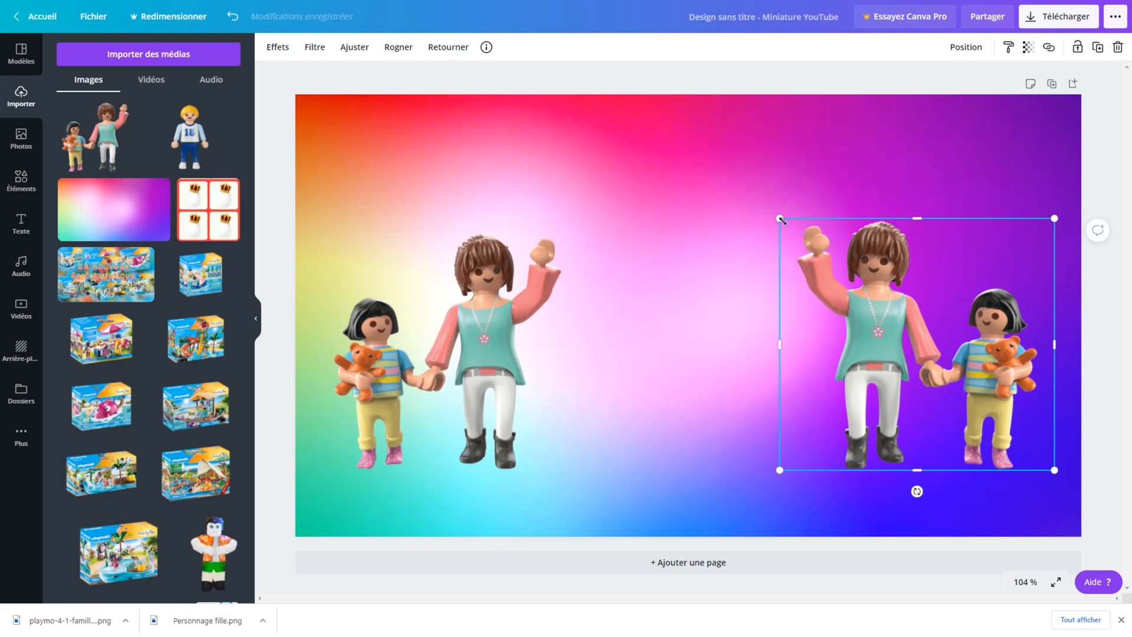
Step: Scale down the flipped right-hand image until its figures match the height of the left-hand ones
drag(788, 220, 796, 227)
click(319, 235)
drag(318, 233, 331, 238)
click(1040, 379)
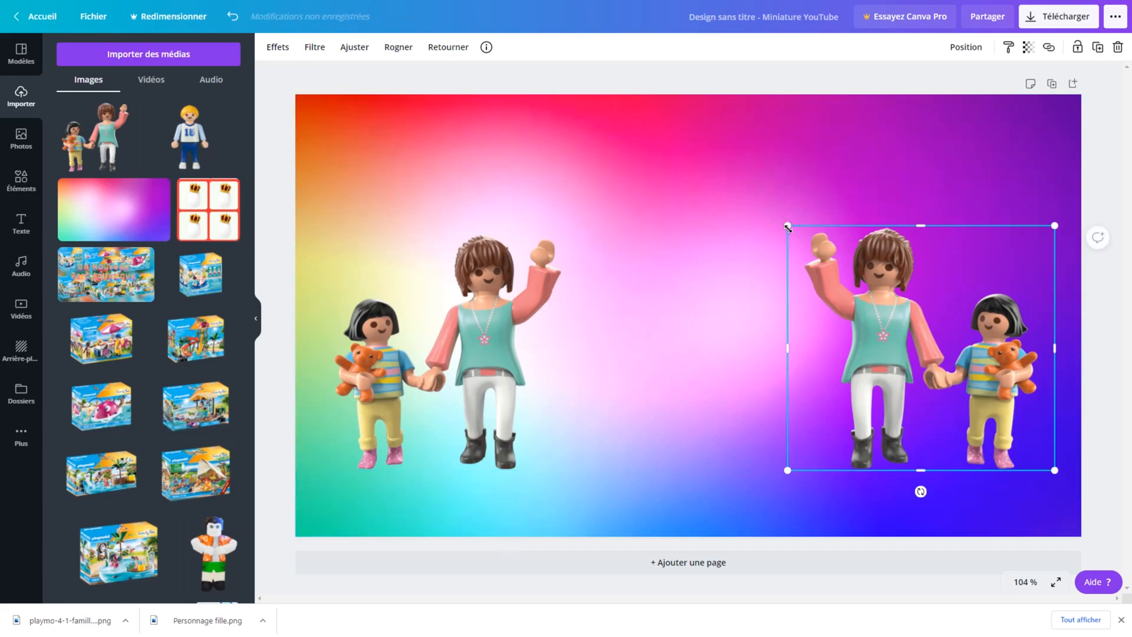
drag(786, 227, 798, 237)
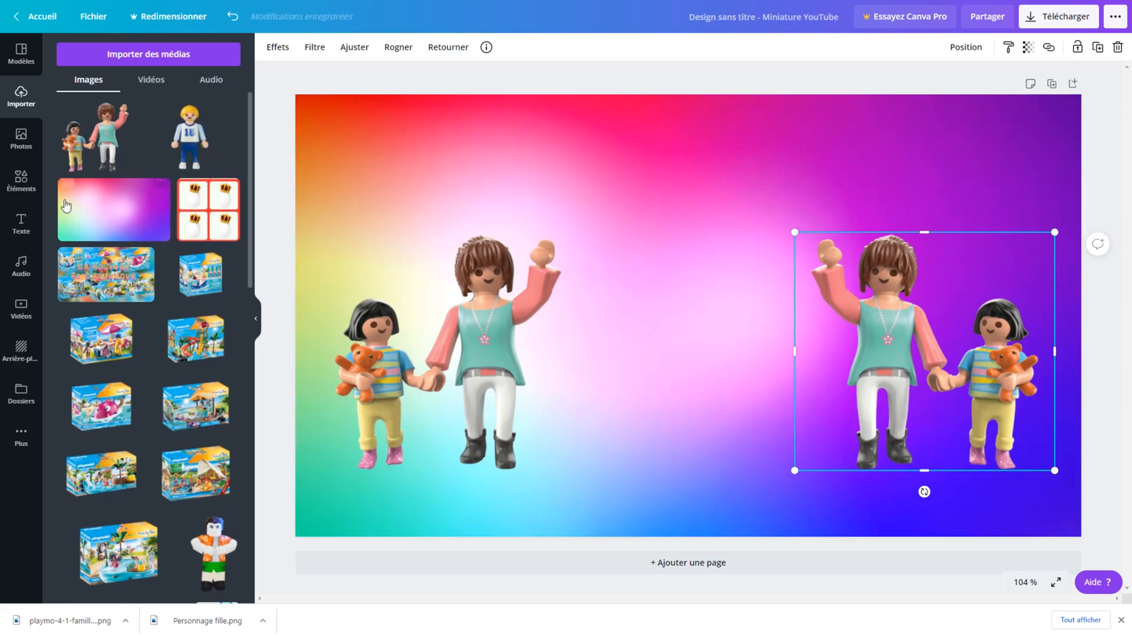
Step: Add a title text to the design and replace its placeholder with "Comment Faire Une Miniature"
click(21, 224)
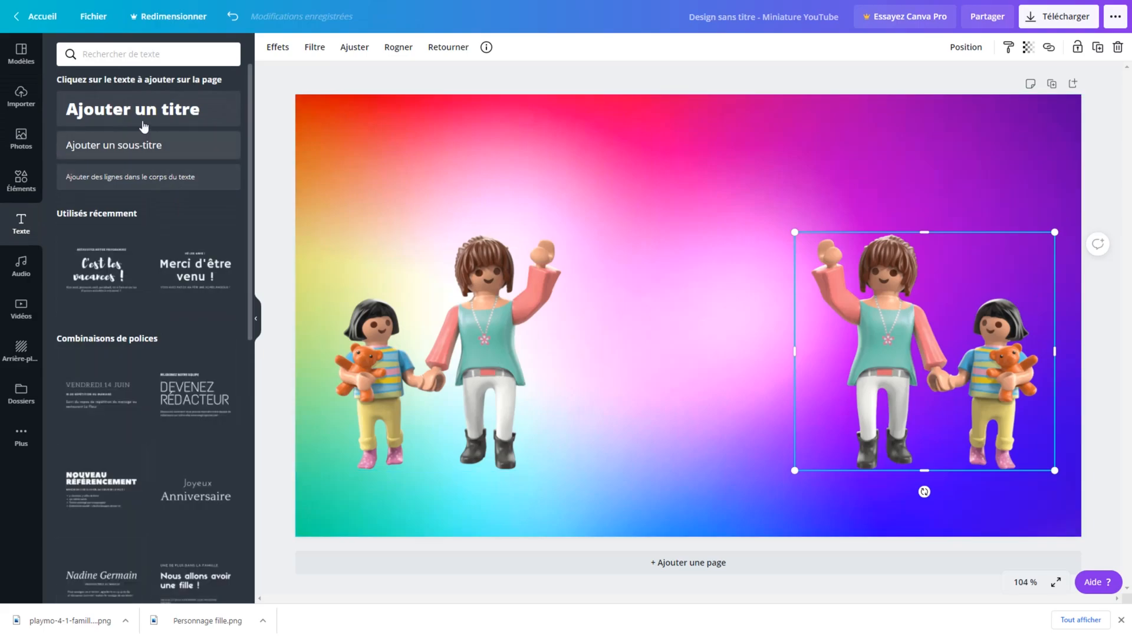
click(133, 109)
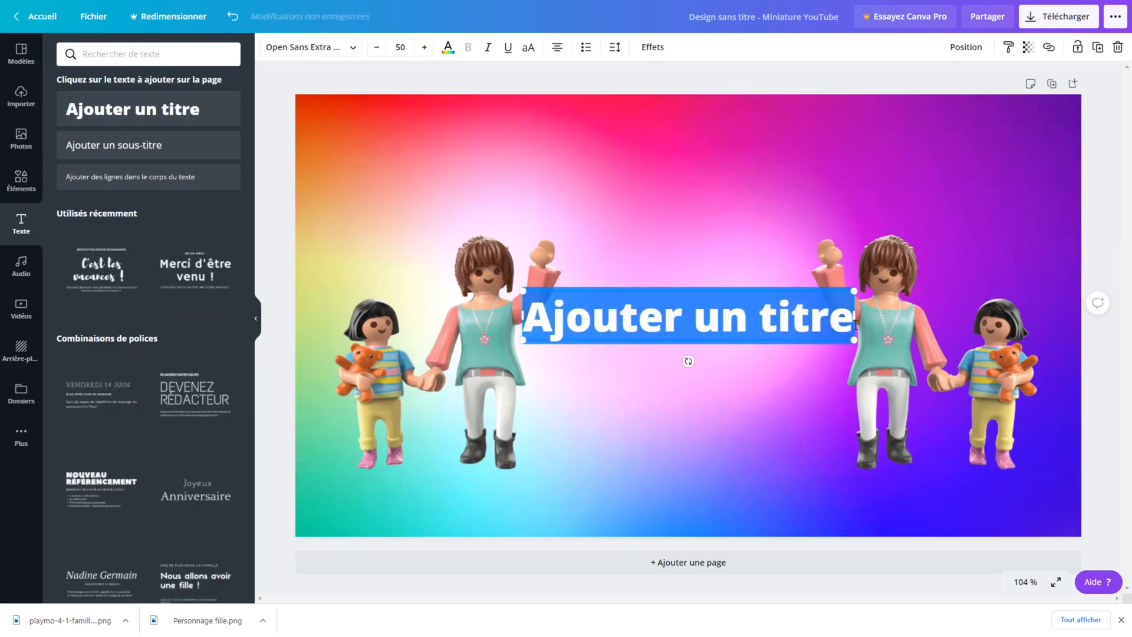
click(829, 321)
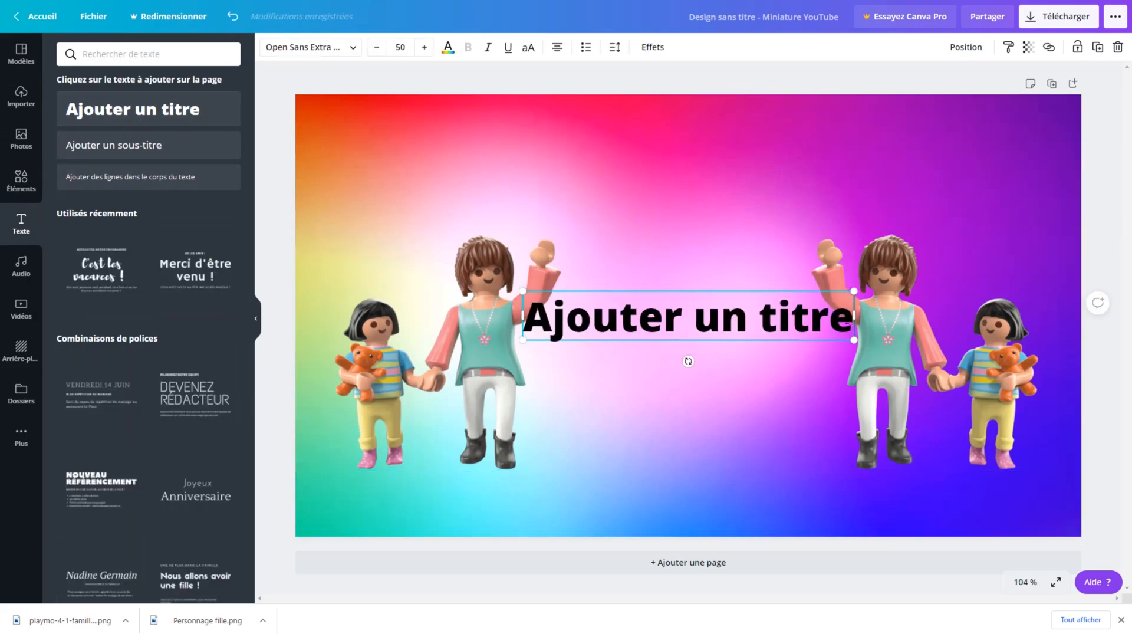
key(BackSpace)
key(BackSpace)
key(BackSpace)
key(BackSpace)
key(BackSpace)
key(BackSpace)
key(BackSpace)
key(BackSpace)
key(BackSpace)
key(BackSpace)
key(BackSpace)
key(BackSpace)
key(BackSpace)
key(BackSpace)
key(BackSpace)
key(BackSpace)
text(comm)
key(BackSpace)
key(BackSpace)
key(BackSpace)
key(BackSpace)
text(Comment Faire Une Miniature)
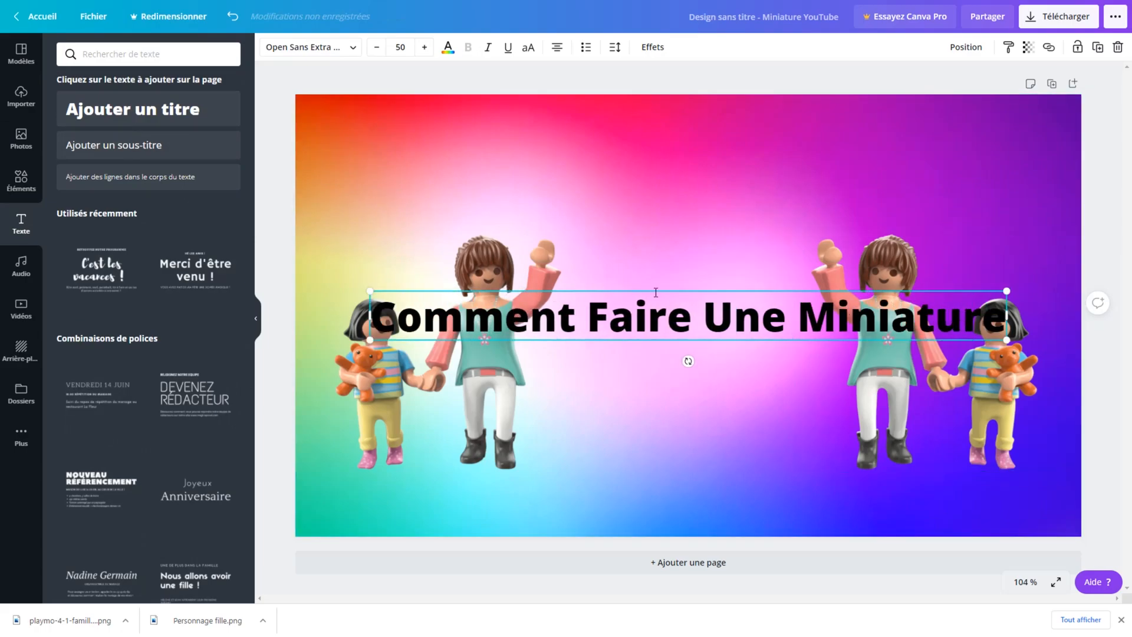
Step: Shrink the title "Comment Faire Une Miniature" to a font size of about 41 and place it above the figures, near the design's upper edge
drag(1005, 341, 715, 318)
drag(590, 289, 741, 124)
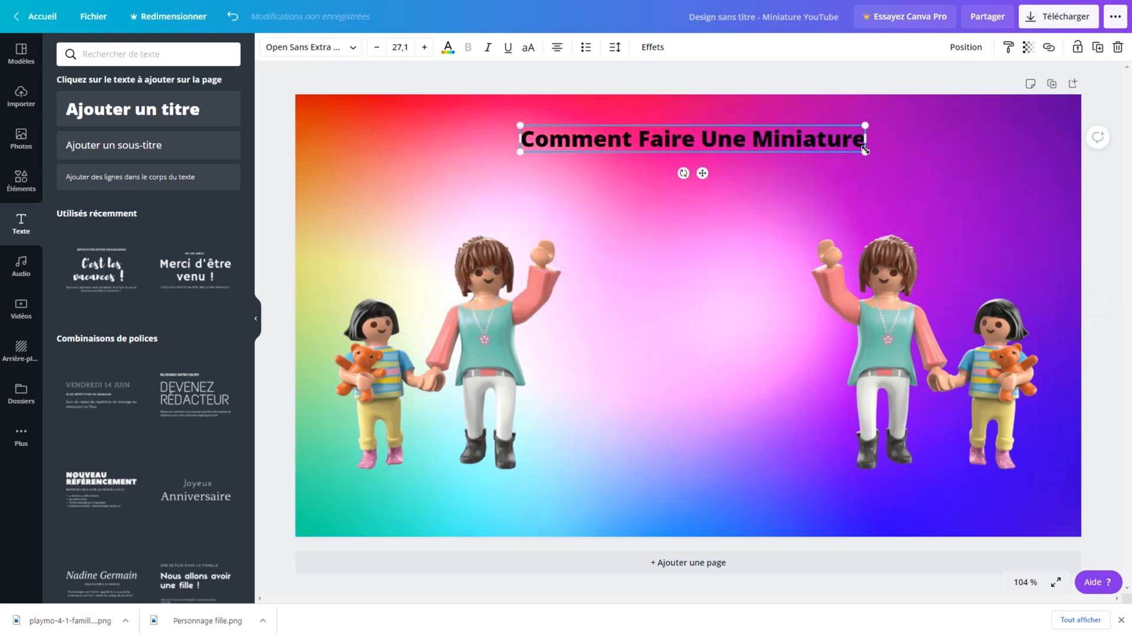
drag(864, 150, 944, 160)
drag(519, 157, 420, 166)
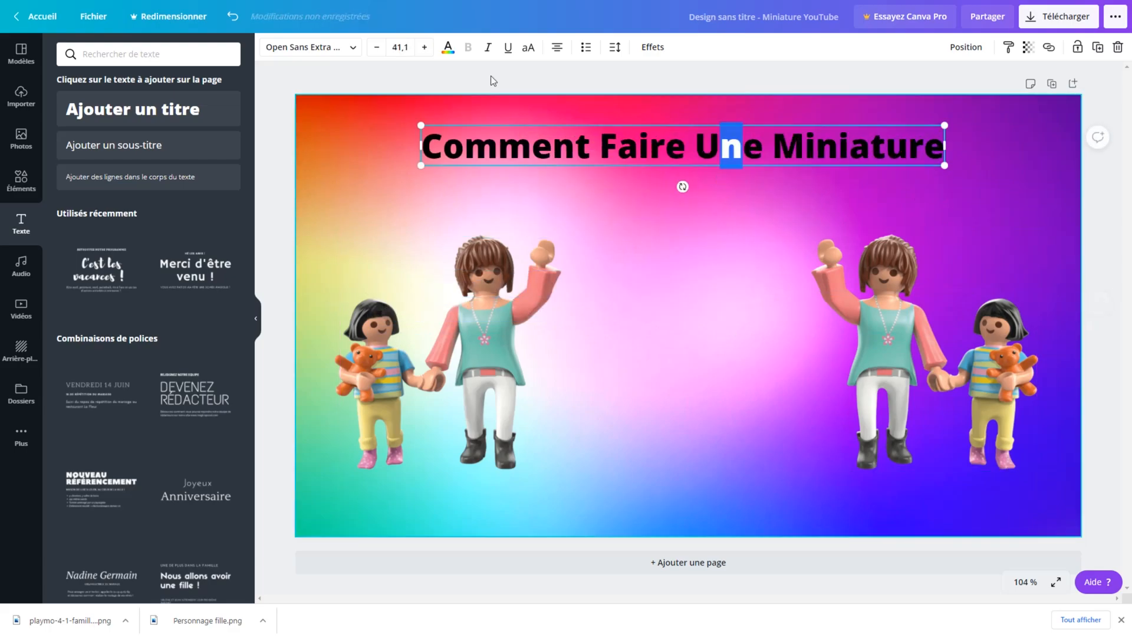
Step: Colour the selected letter "n" in the title's word "Une" orange
click(446, 47)
click(227, 407)
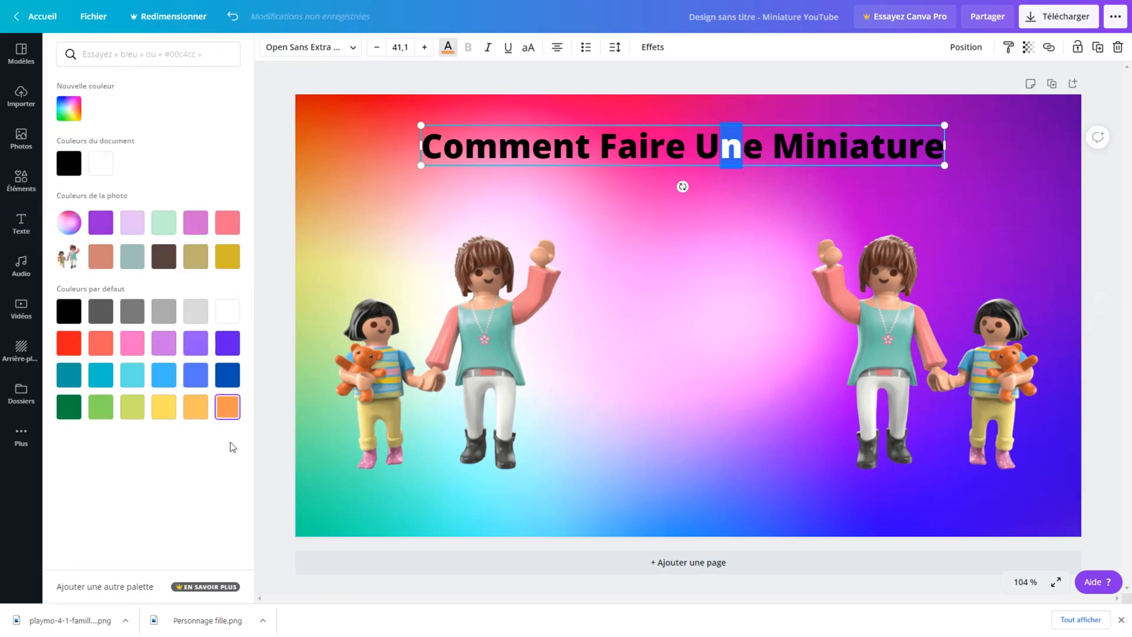
click(498, 150)
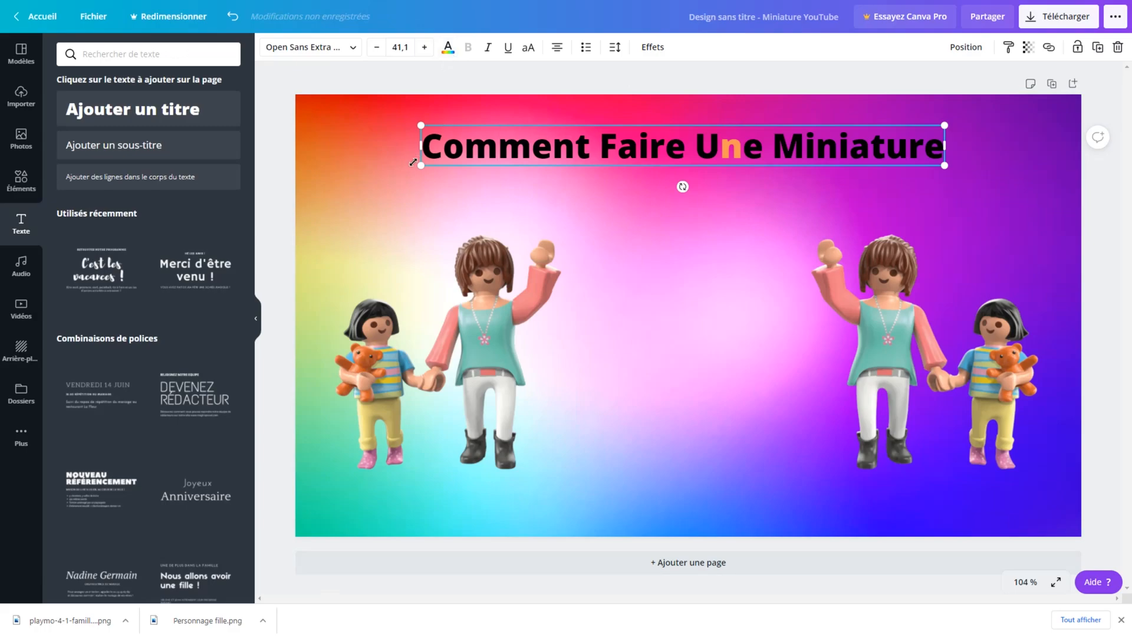
Step: Shift the title slightly so it is centred horizontally on the design
drag(420, 147, 934, 148)
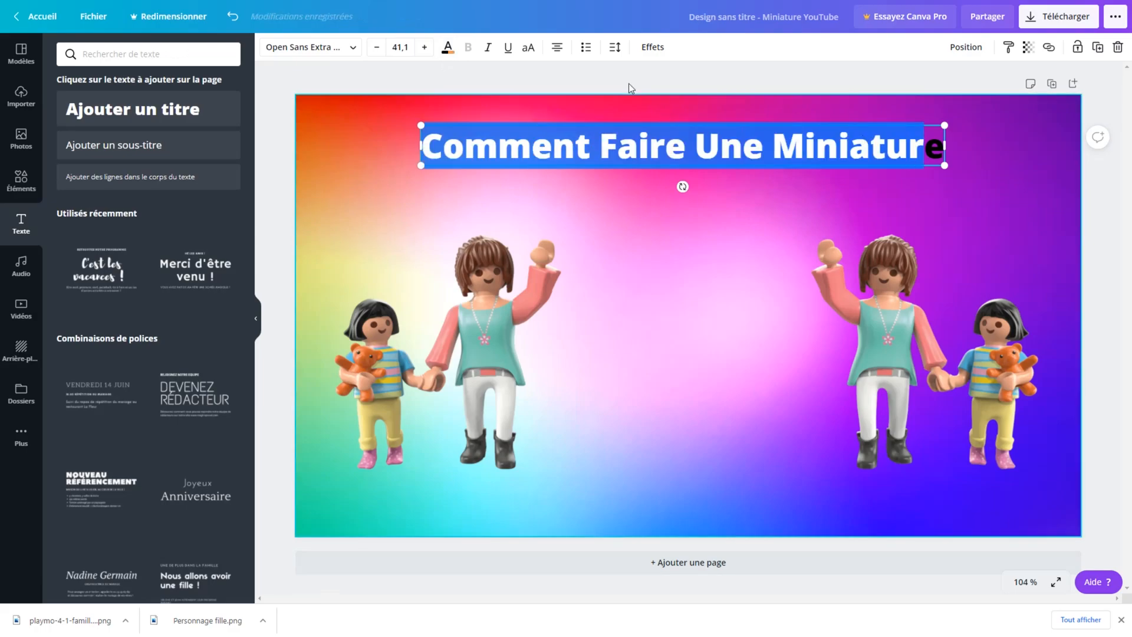
click(377, 133)
drag(555, 153, 441, 152)
drag(544, 152, 436, 158)
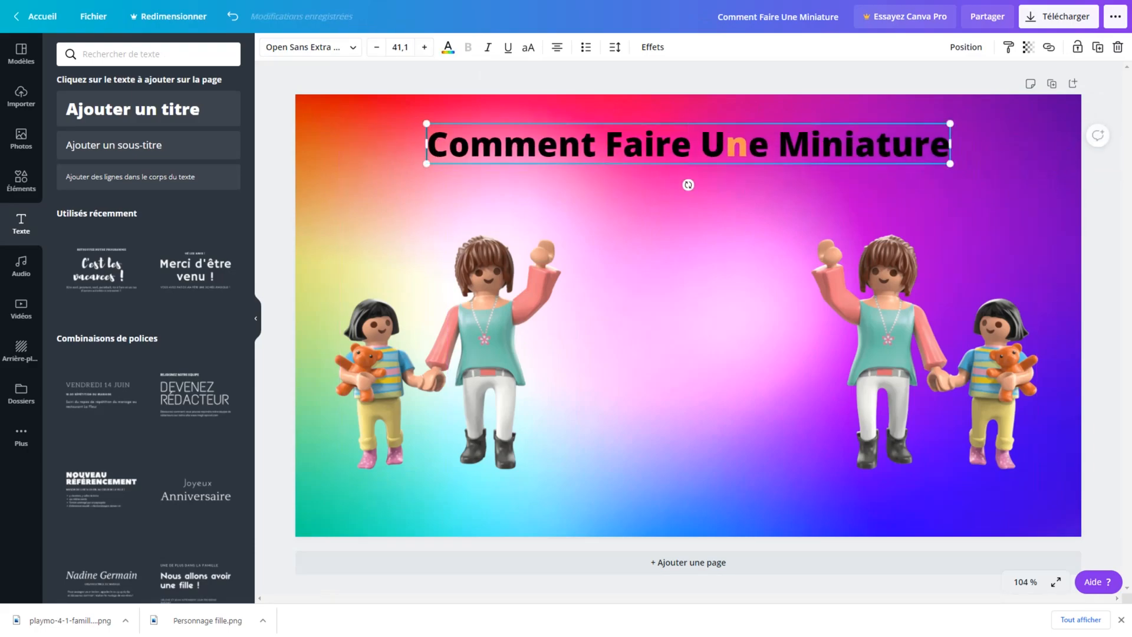
Step: Select the whole title text "Comment Faire Une Miniature" and colour it orange from the default palette
double_click(451, 146)
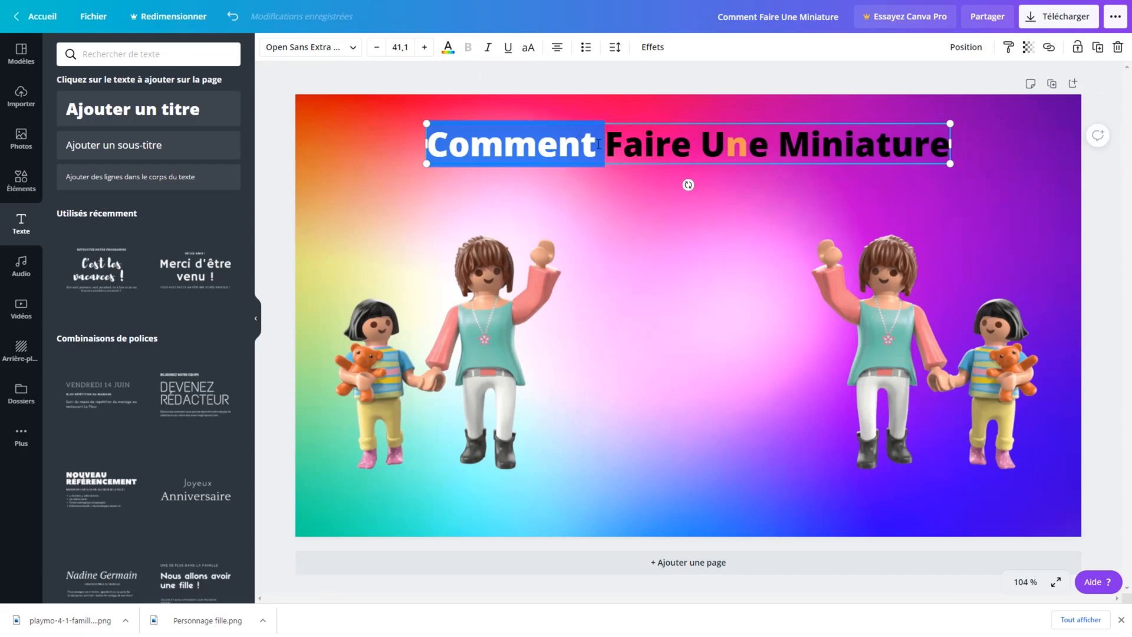
key(Right)
key(Right)
key(Right)
key(Right)
key(Right)
key(Right)
key(Right)
drag(430, 142, 948, 136)
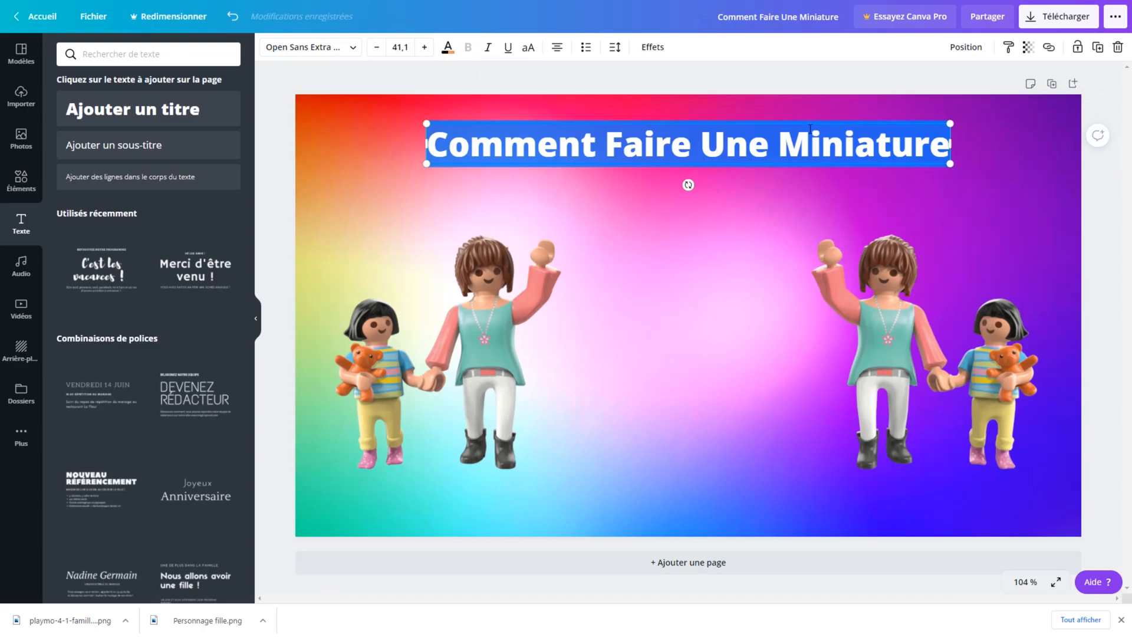
click(448, 48)
click(228, 404)
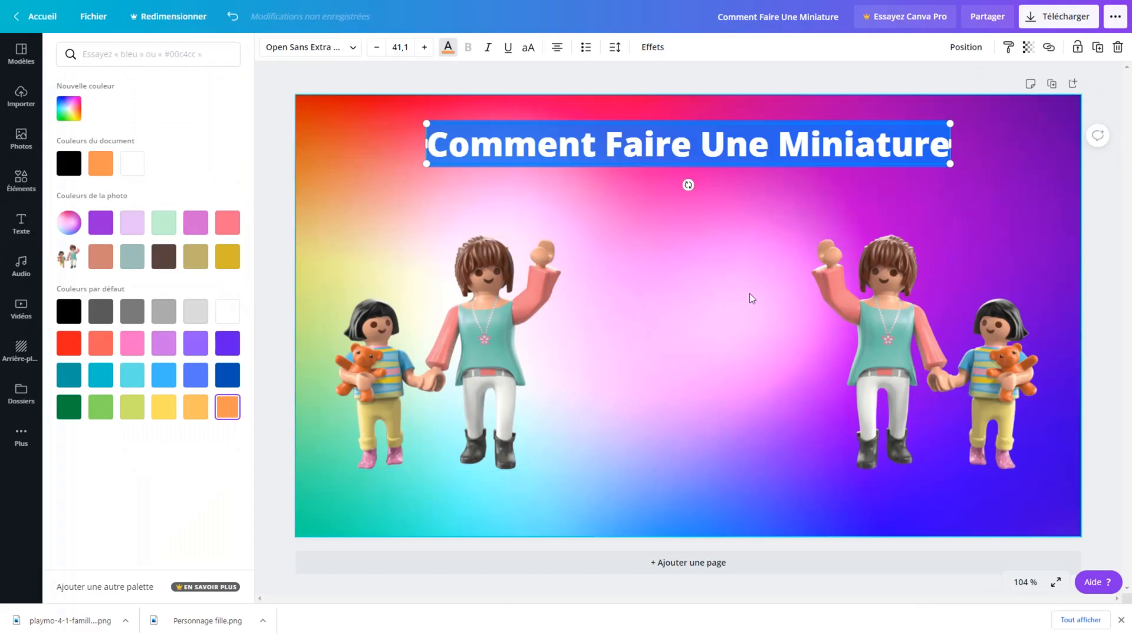
click(748, 291)
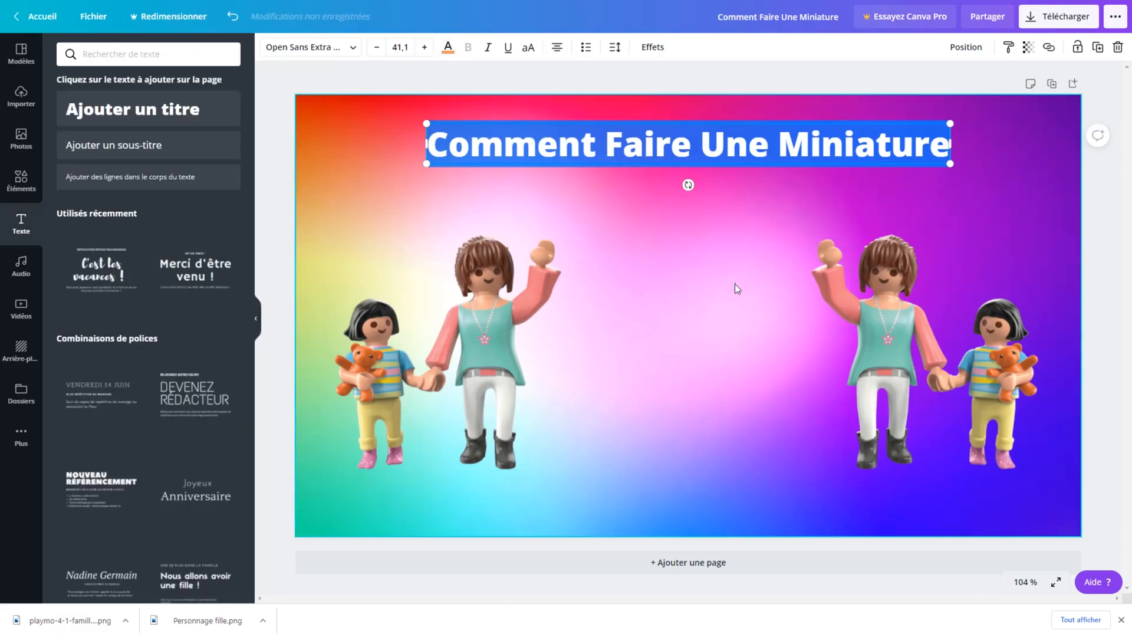
click(734, 284)
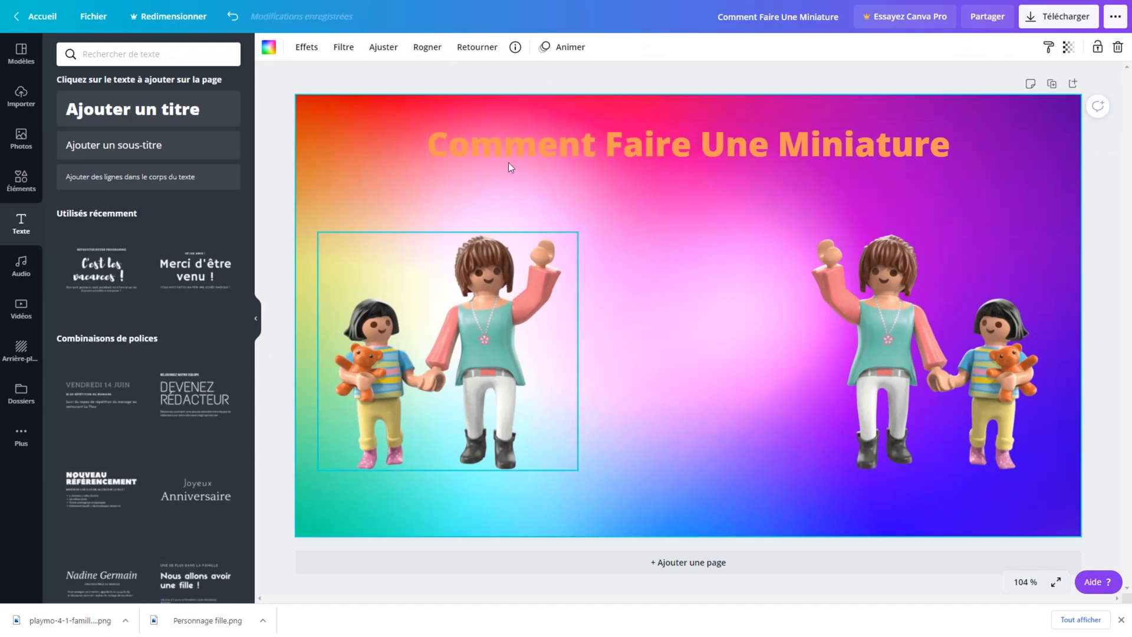
Step: Try out page animations, including Zoom, and set the page animation back to Aucun
click(559, 48)
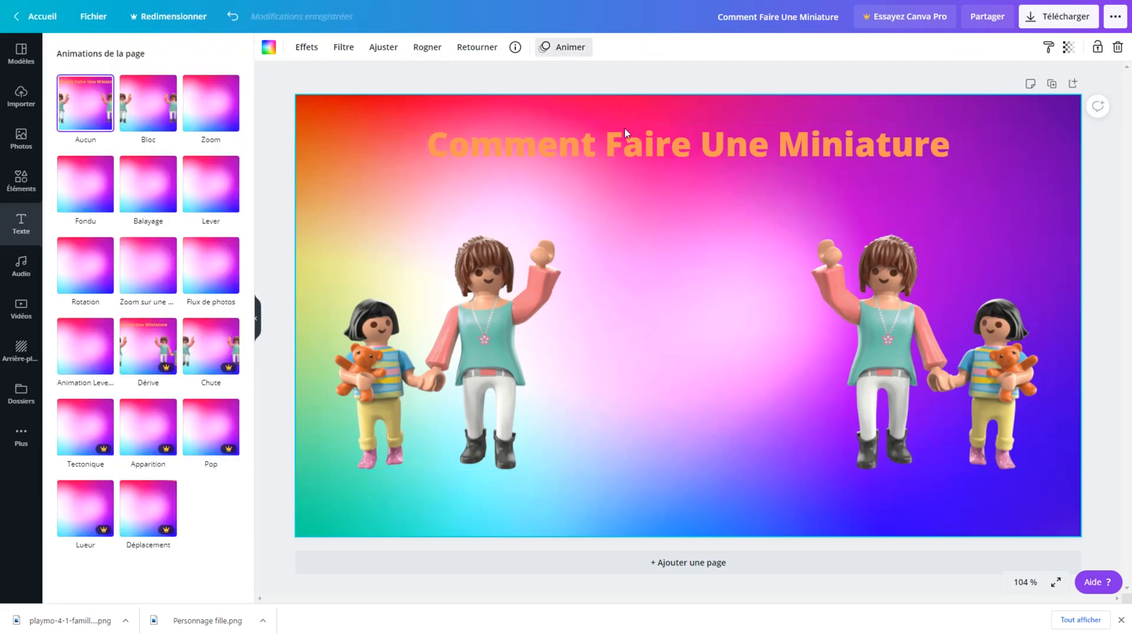
click(159, 177)
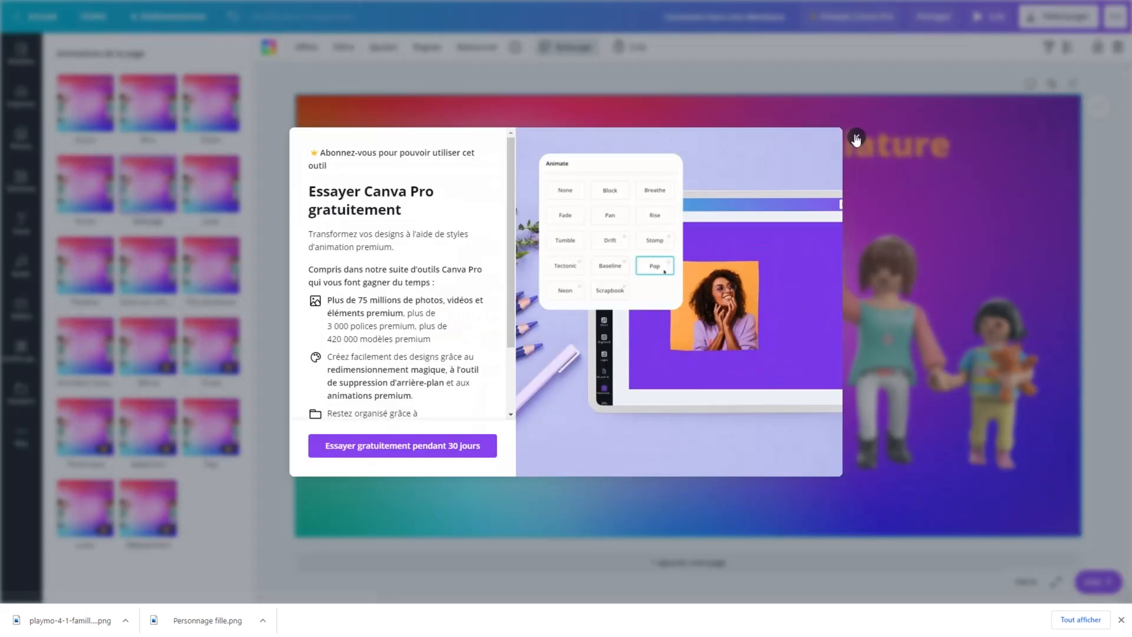
click(857, 130)
click(225, 97)
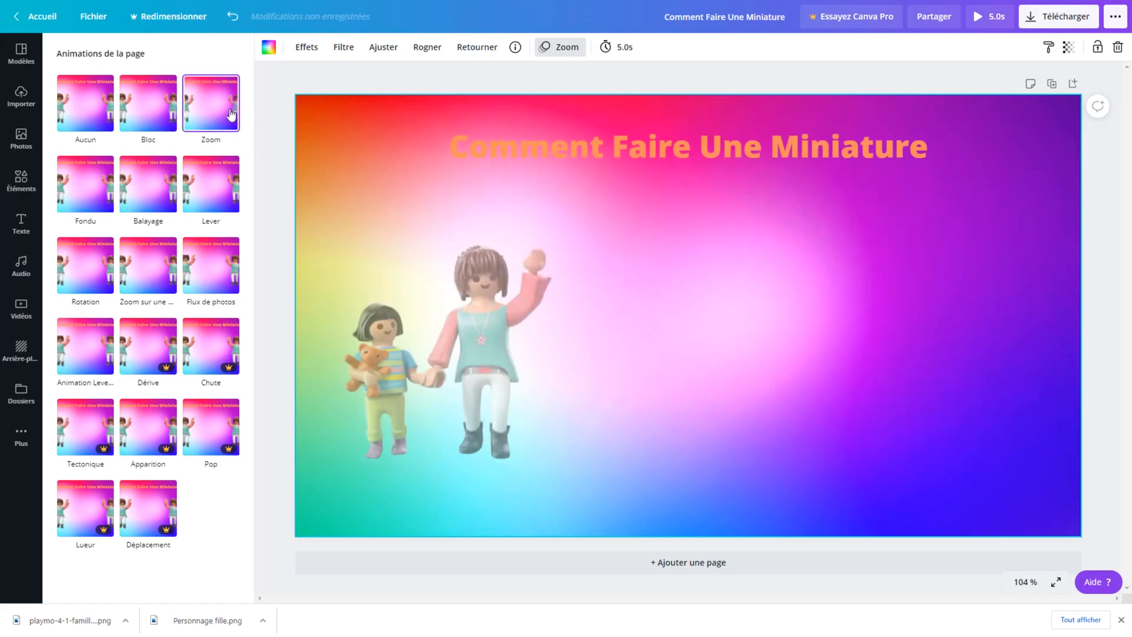
click(59, 127)
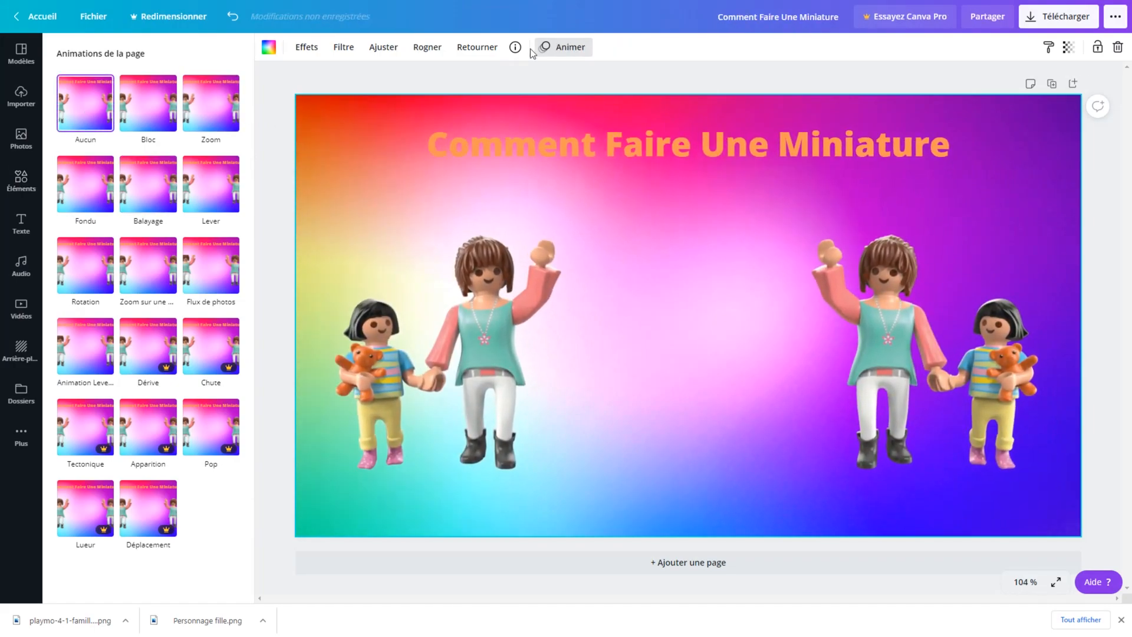
click(429, 53)
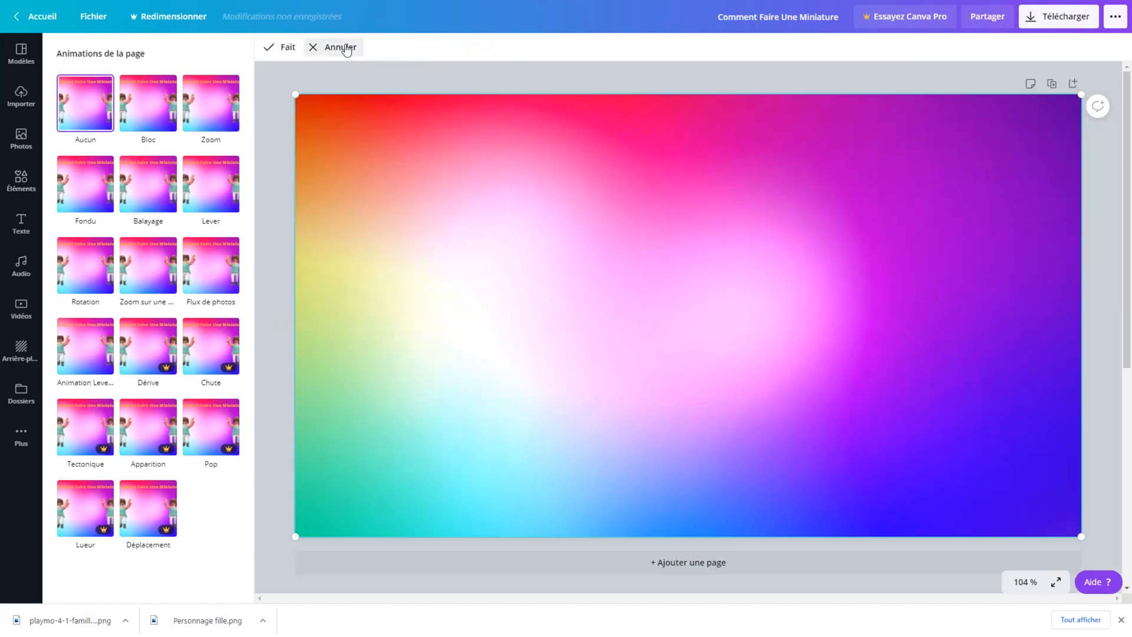
click(340, 48)
click(277, 85)
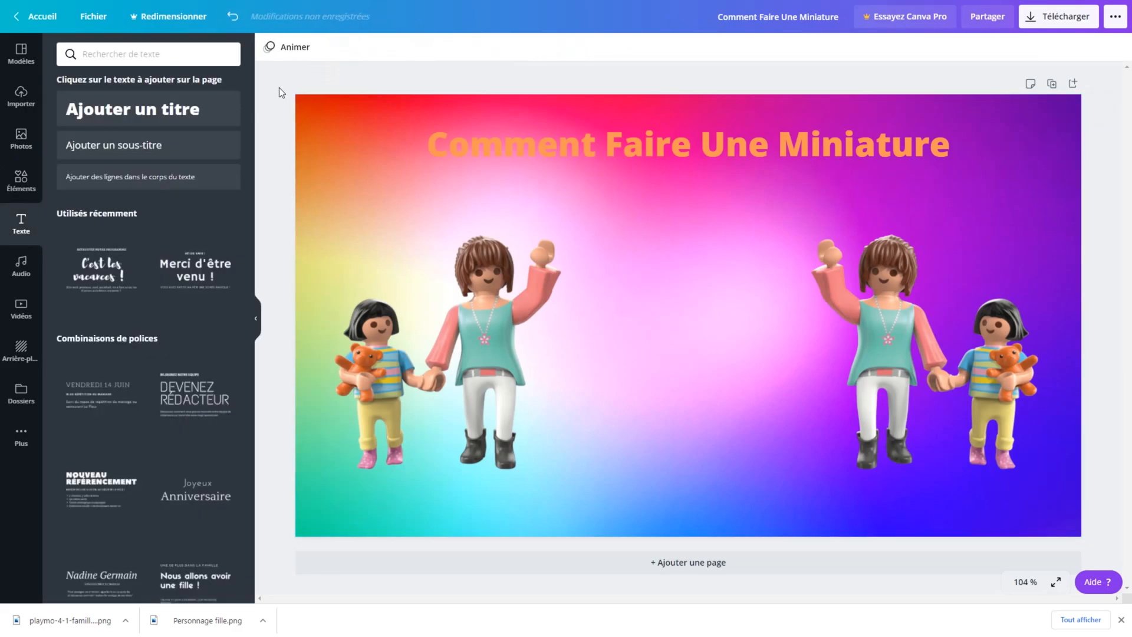
click(368, 349)
Step: Set the title's font size to 48
click(450, 144)
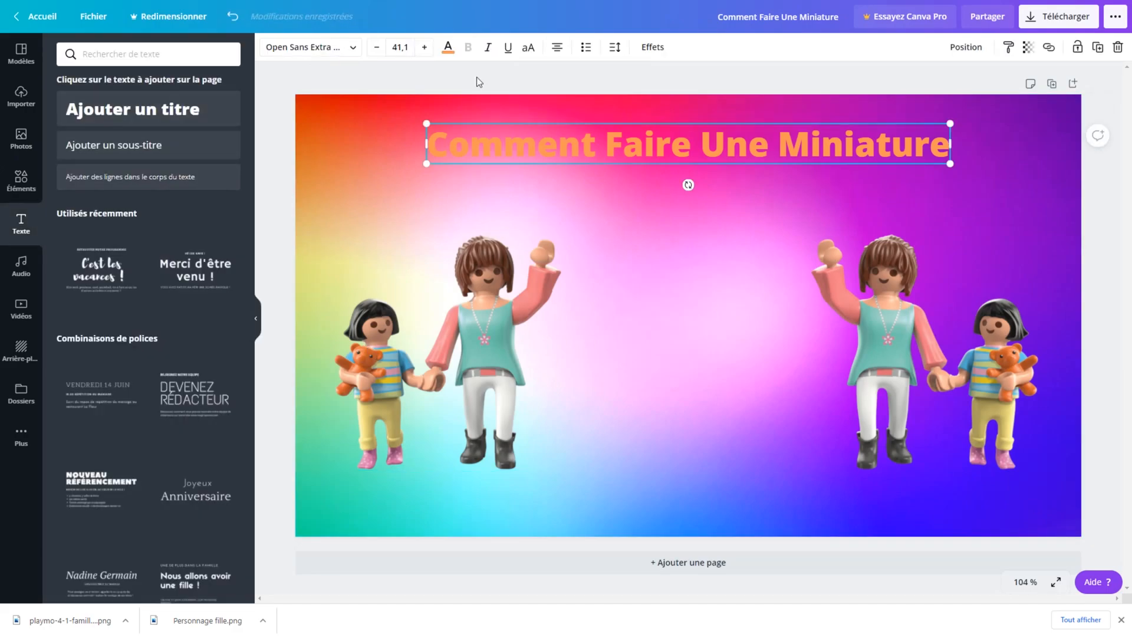
click(403, 47)
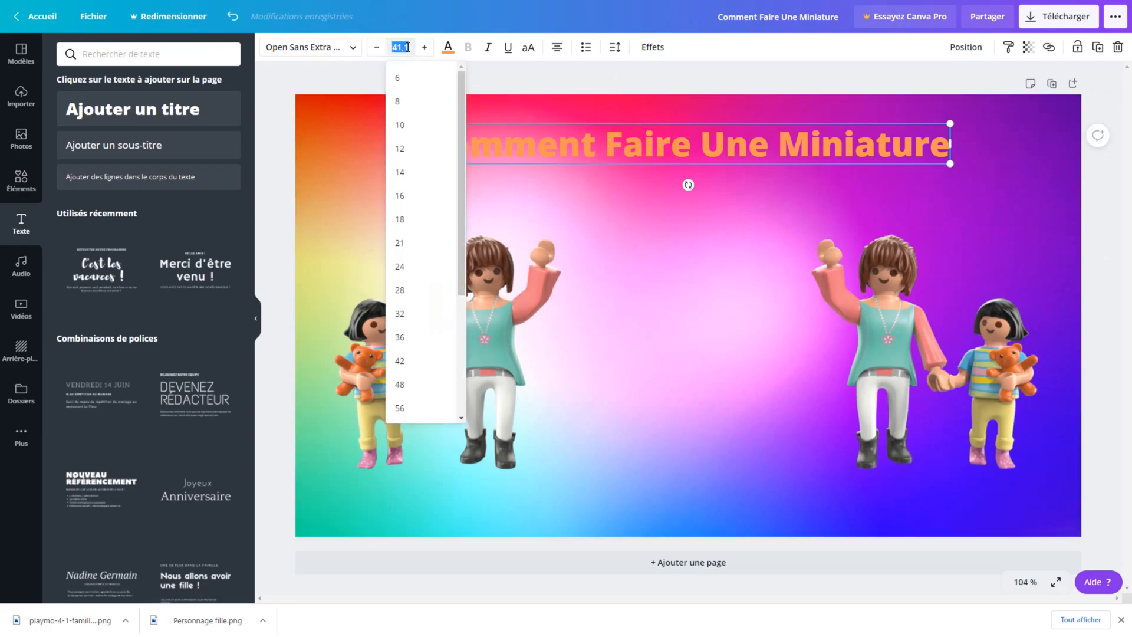
click(408, 388)
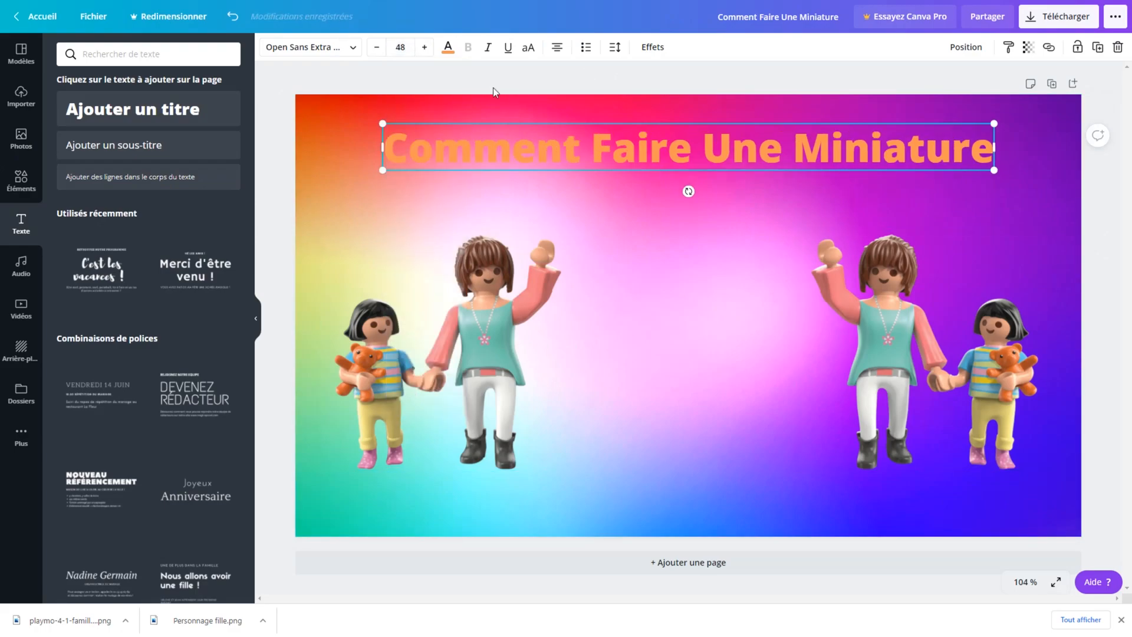
Step: Apply the Élévation text effect to the title with an intensity of 100
click(643, 50)
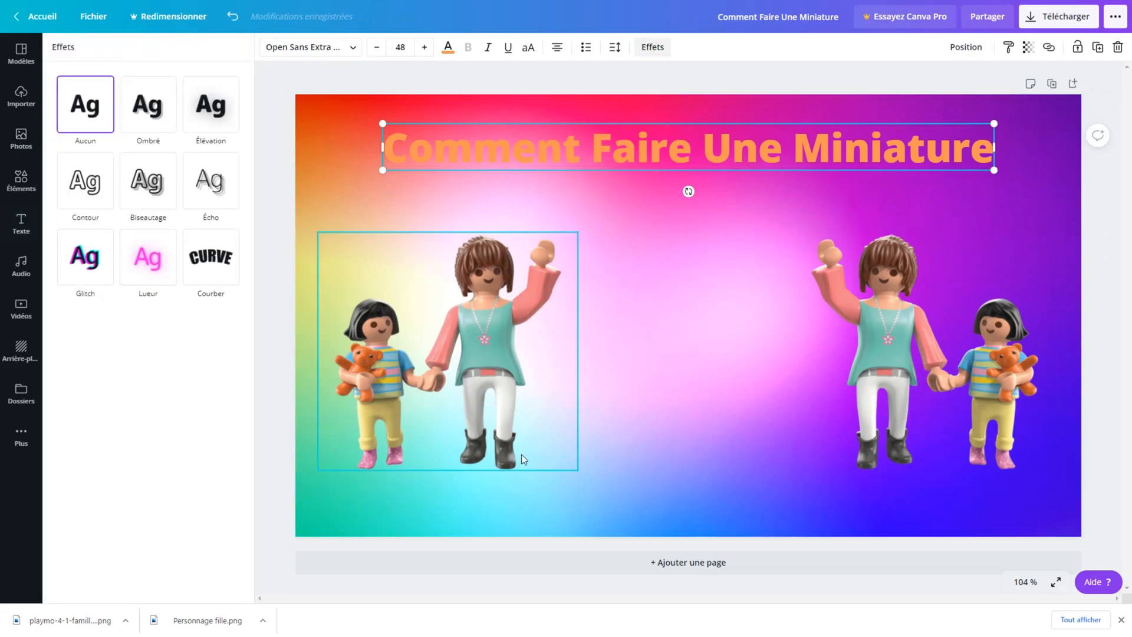
click(206, 106)
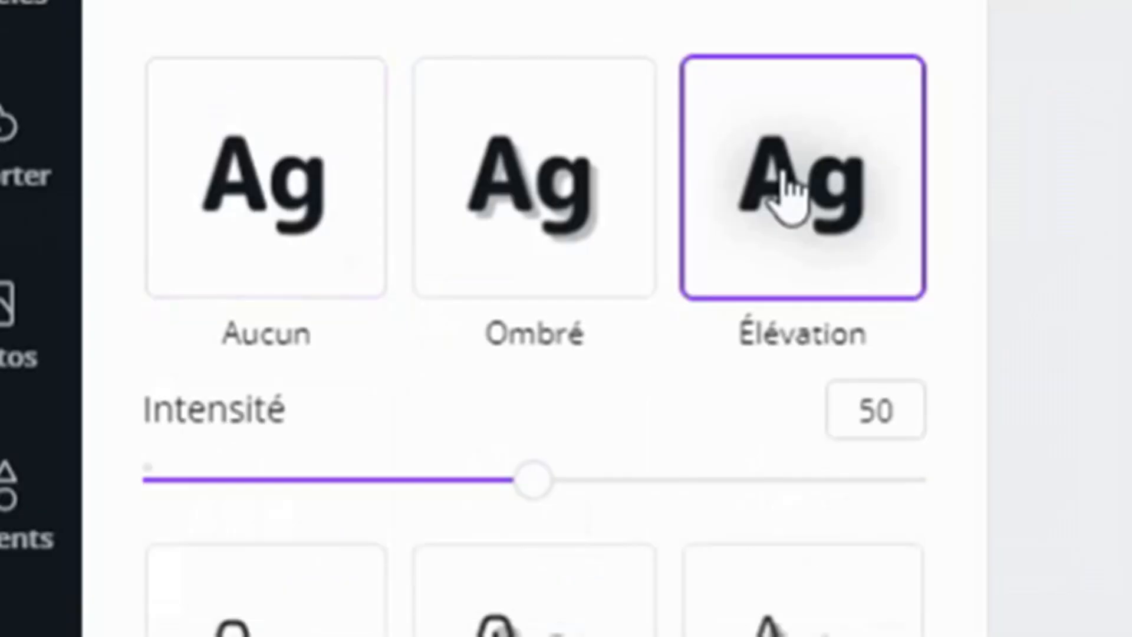
drag(147, 174, 240, 175)
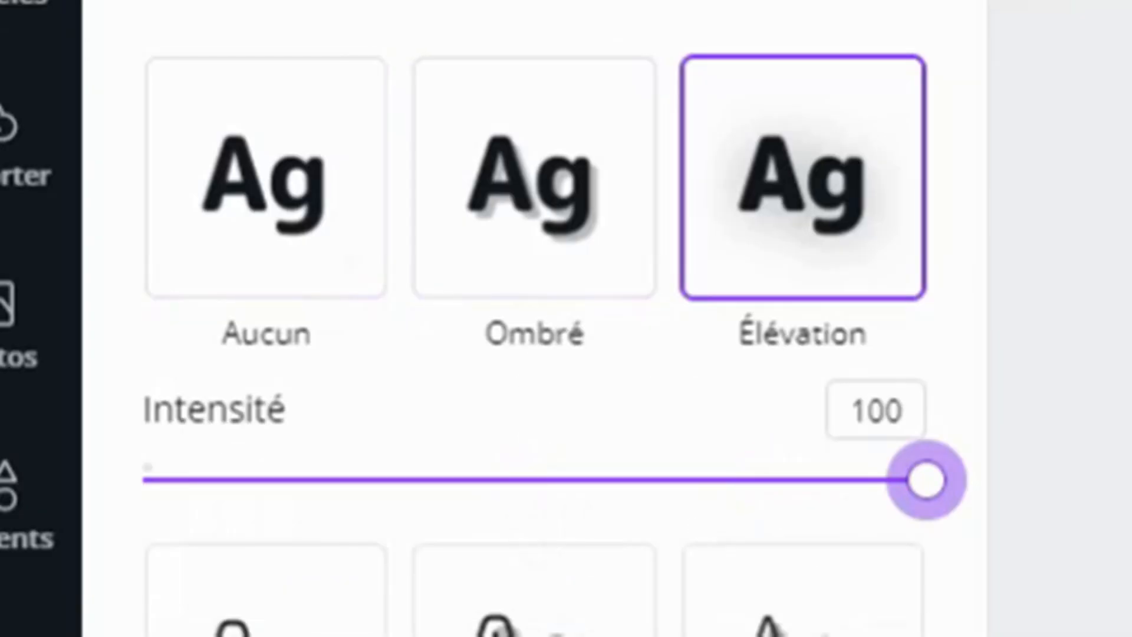
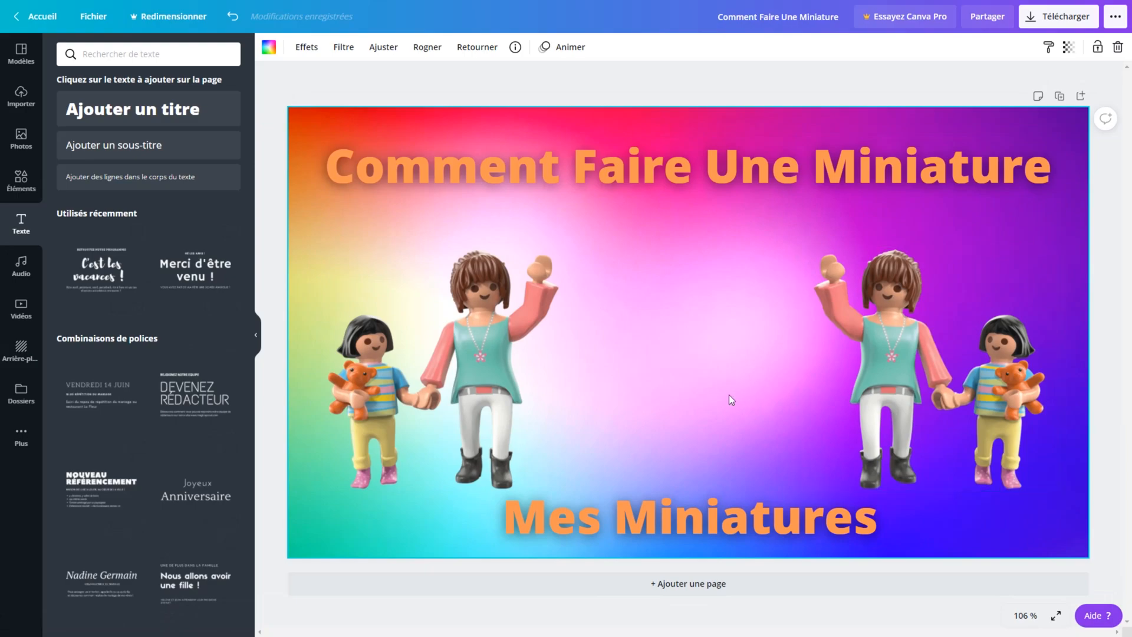
Step: Upload the image "Un Nouveau Parc Aquatique" from the computer's Téléchargements folder to the media library
click(22, 65)
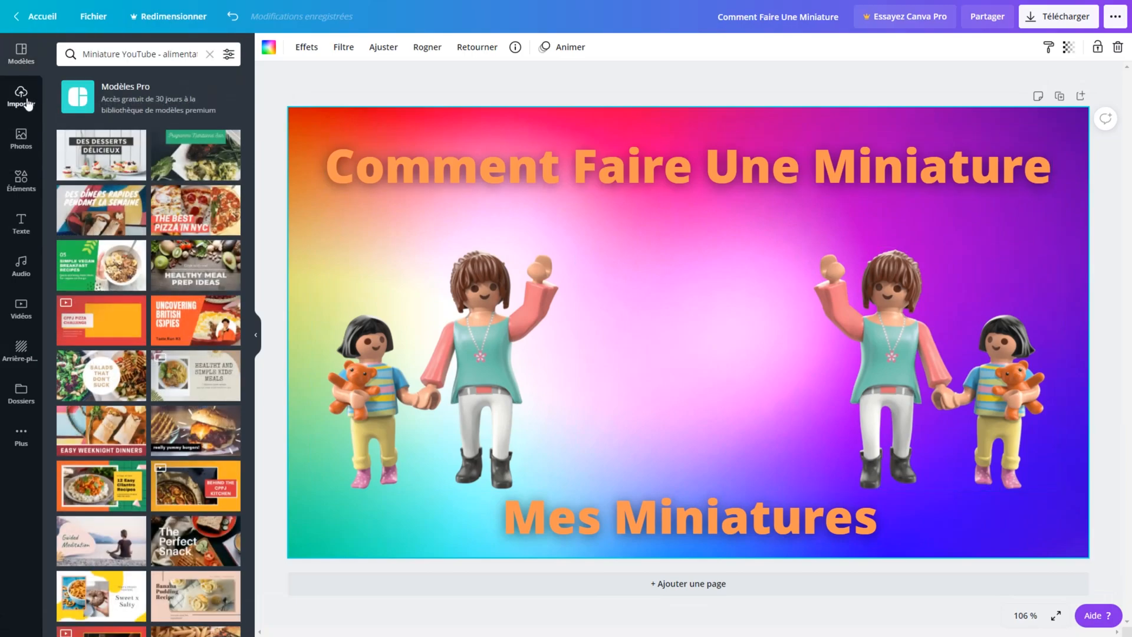
click(22, 97)
click(136, 56)
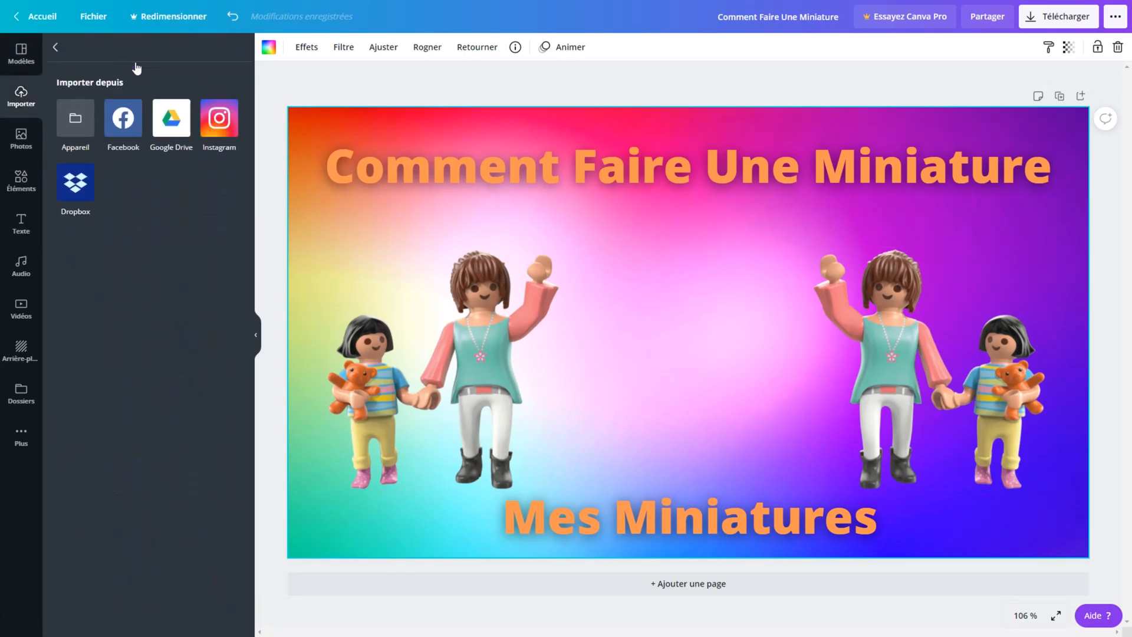
click(81, 113)
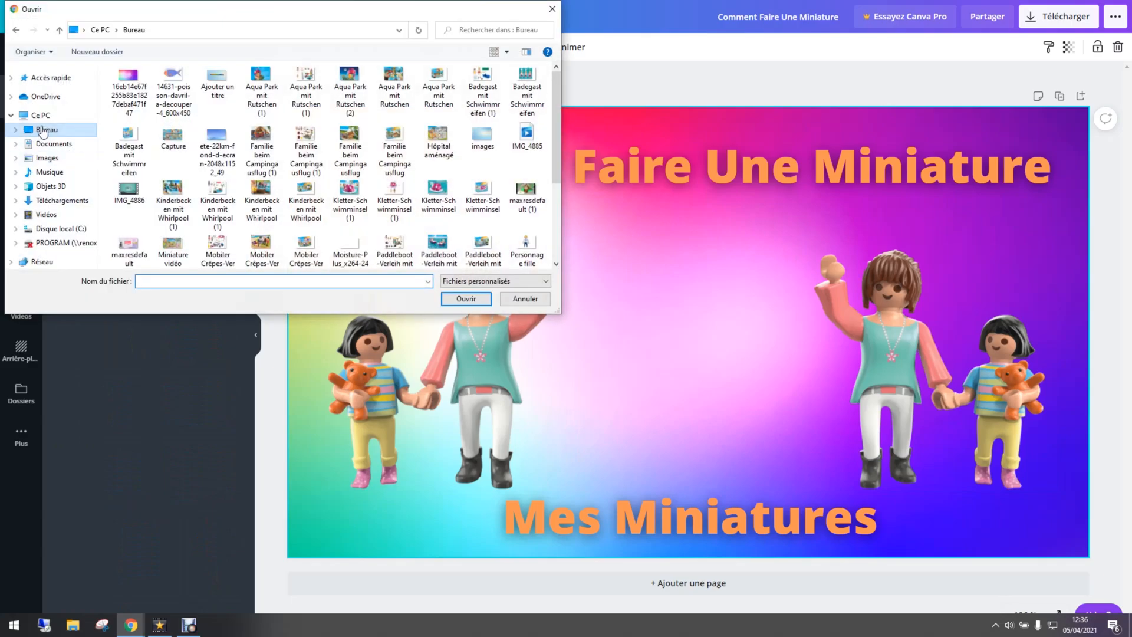
click(59, 200)
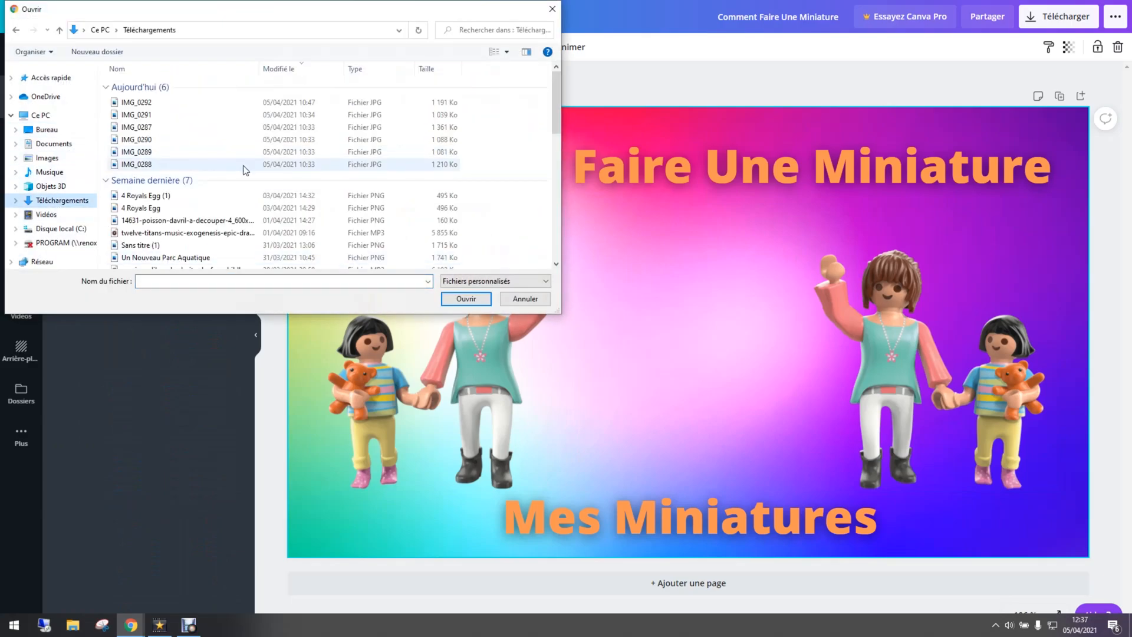
scroll(246, 170, down, 3)
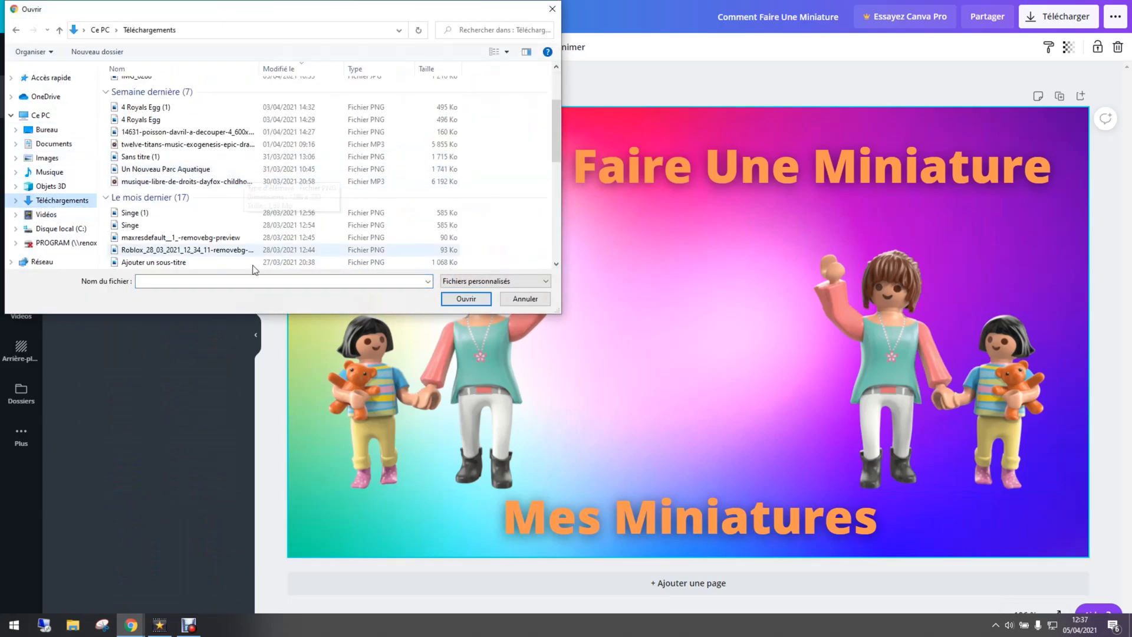
click(164, 171)
click(451, 303)
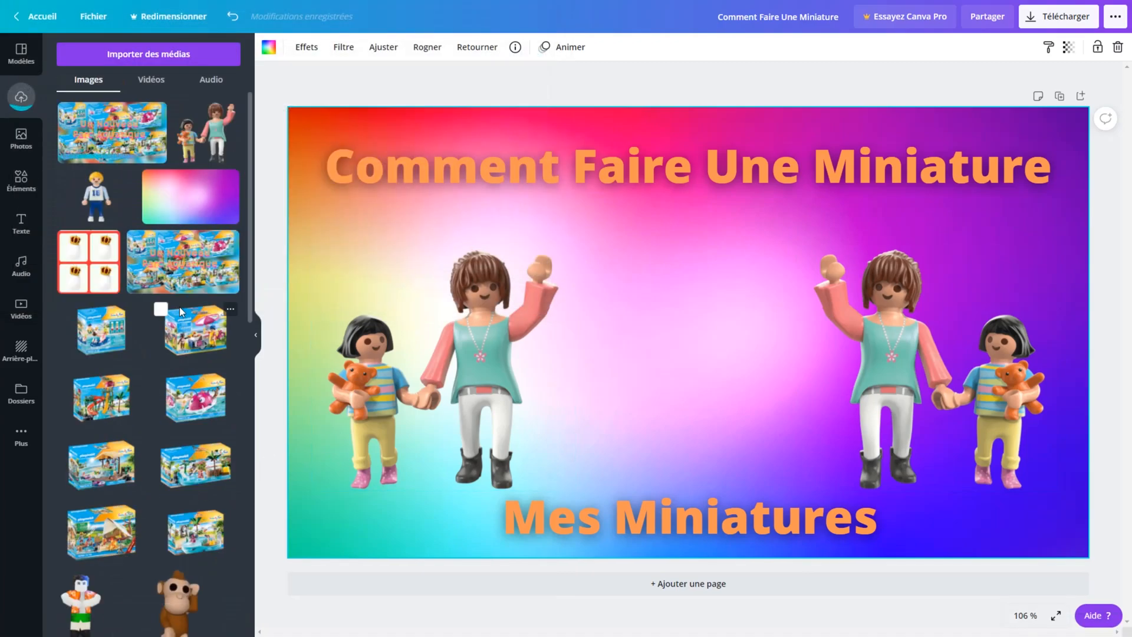
Step: Look through the computer's Téléchargements folder for another earlier thumbnail to upload
click(139, 55)
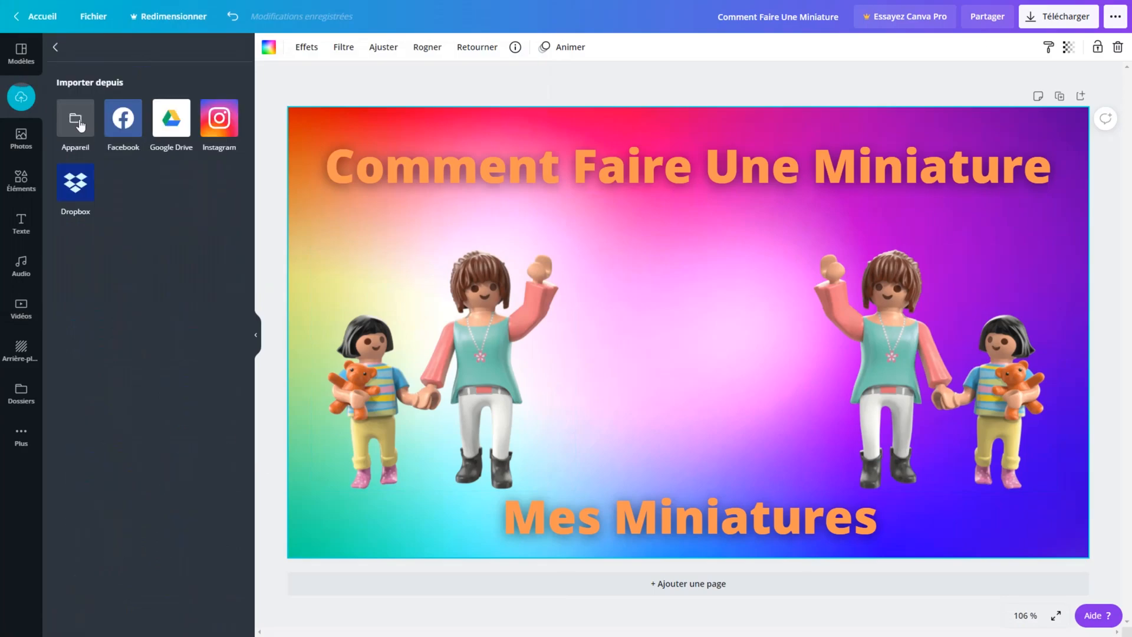
click(76, 119)
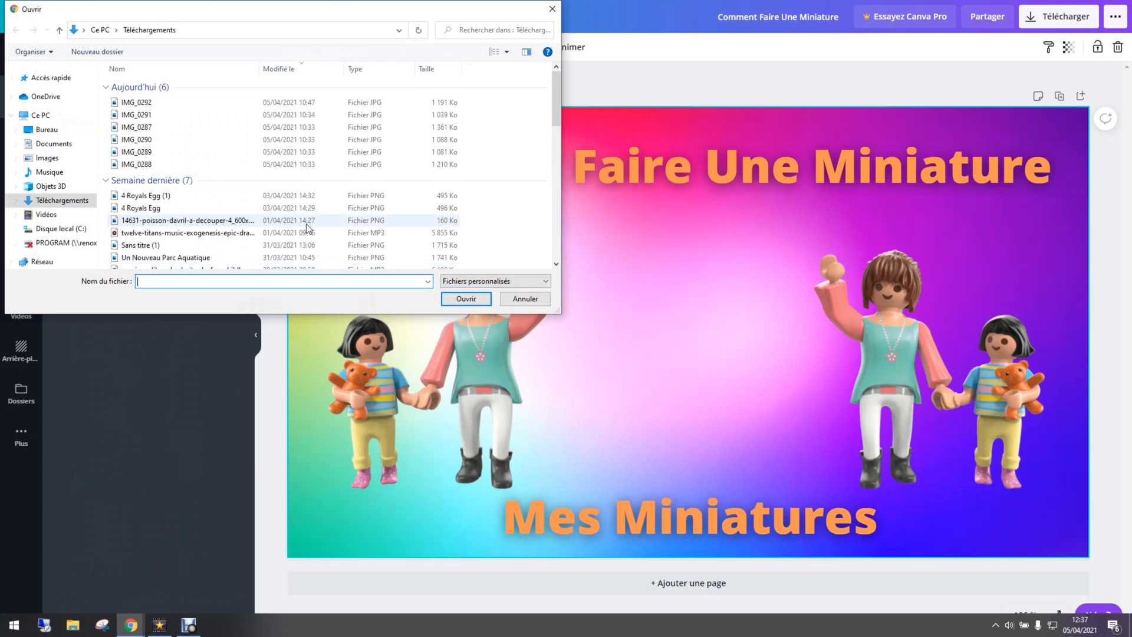
scroll(243, 192, down, 2)
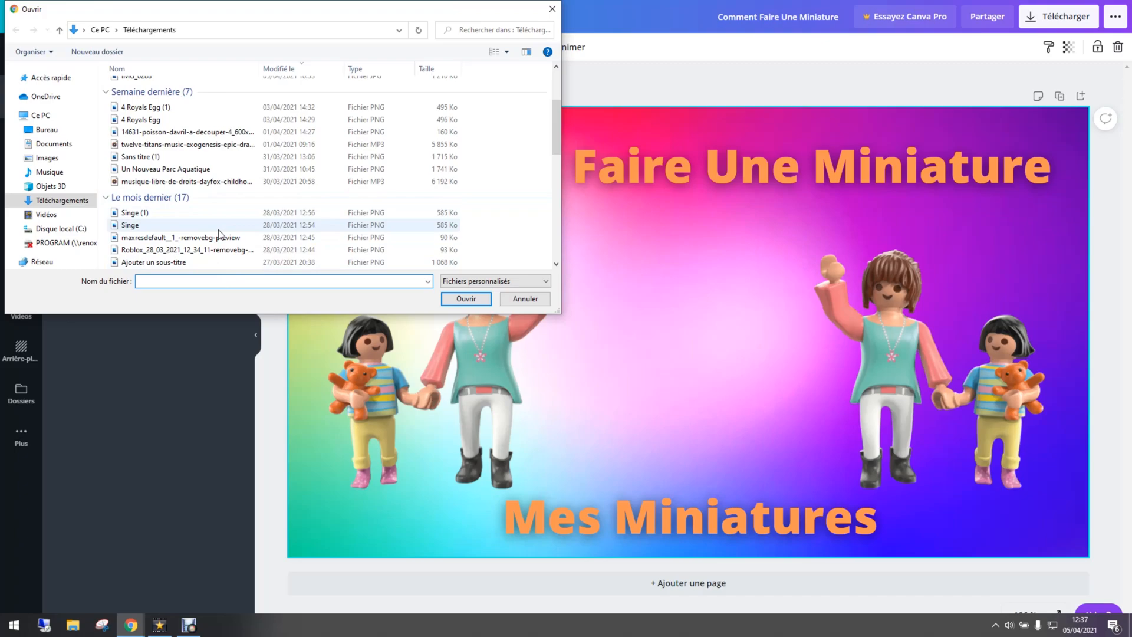
scroll(219, 234, up, 2)
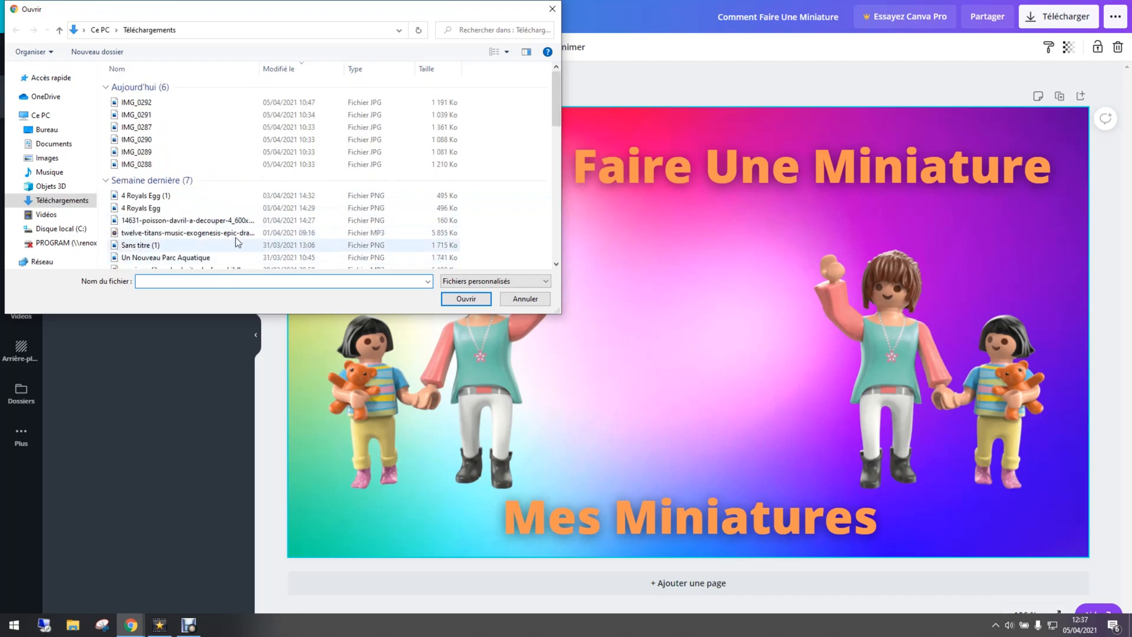
scroll(234, 233, down, 2)
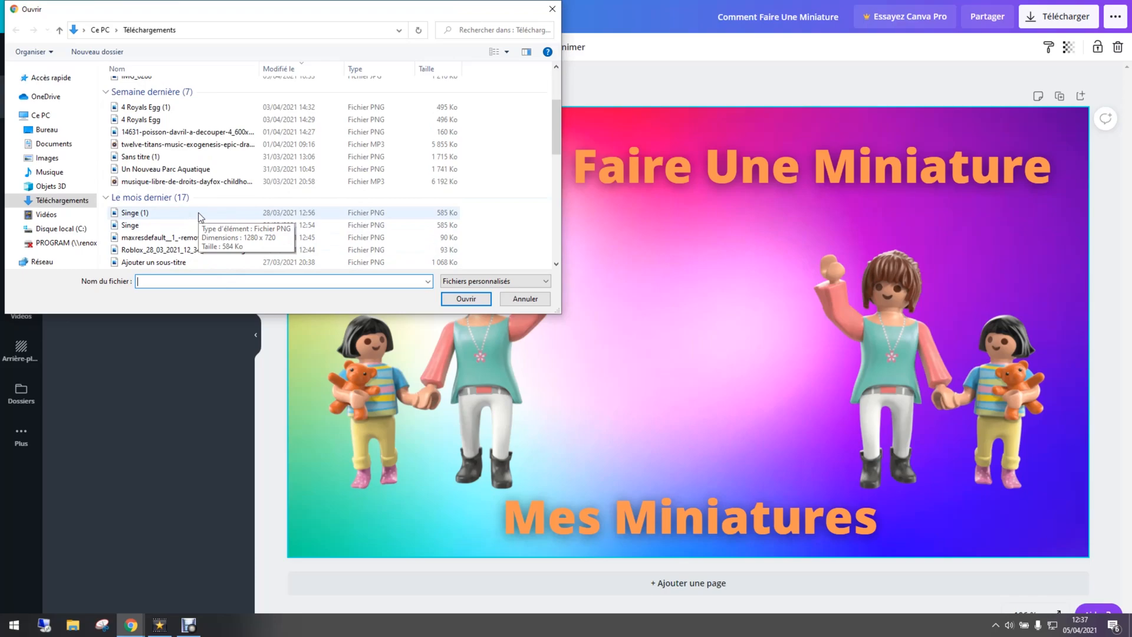
scroll(251, 250, up, 2)
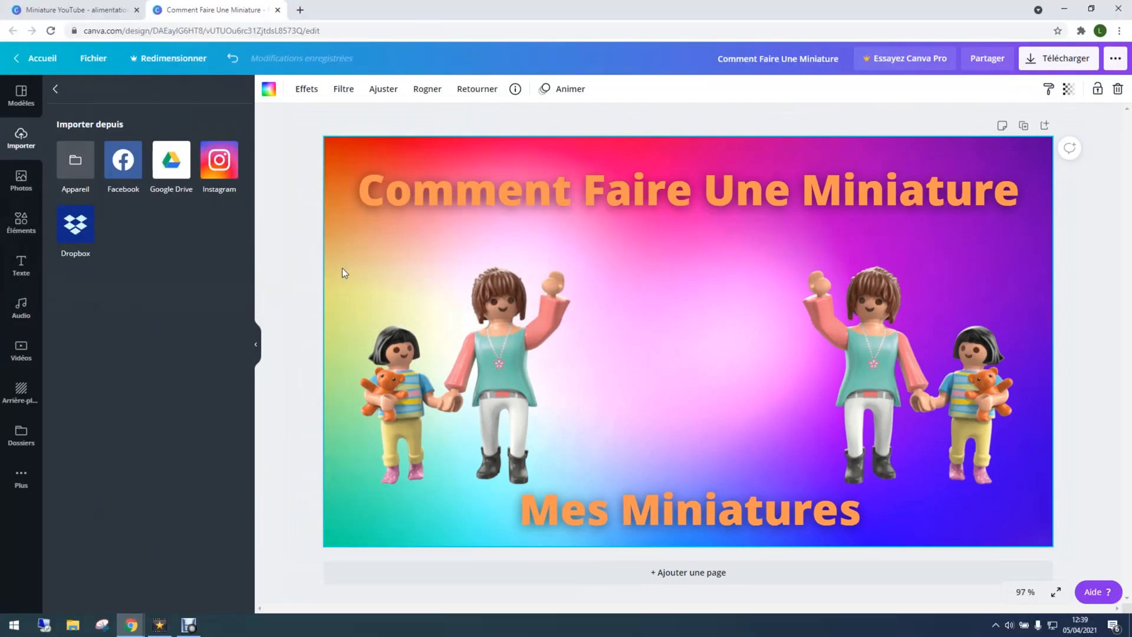
Step: Upload the image "Miniature vidéo unboxing" from the computer's Bureau folder to the media library
key(F11)
click(88, 121)
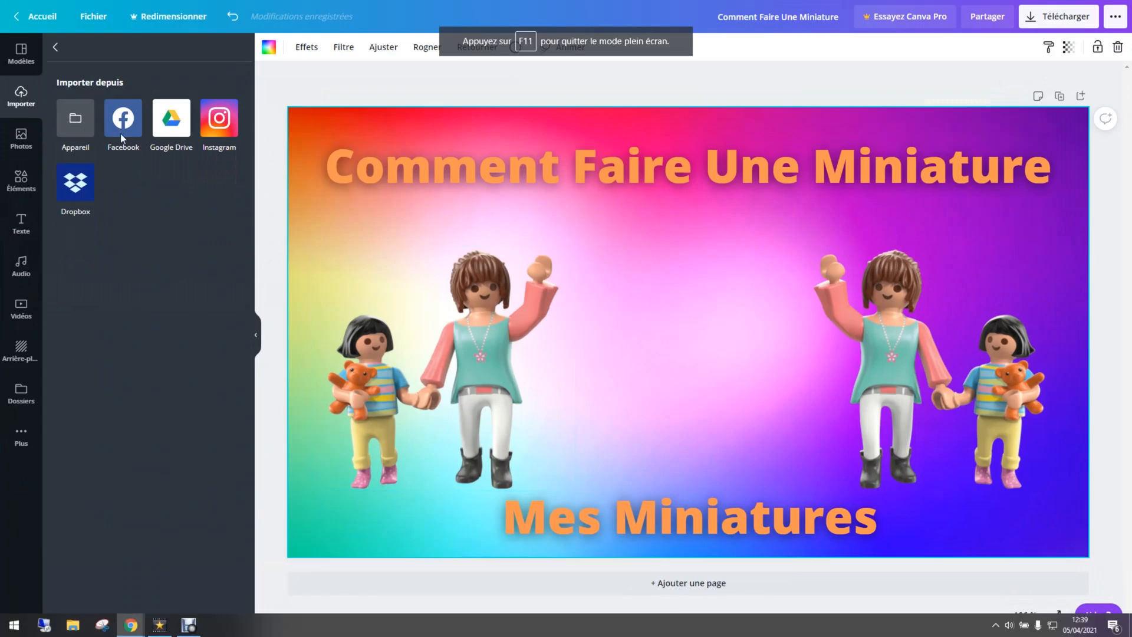
click(47, 130)
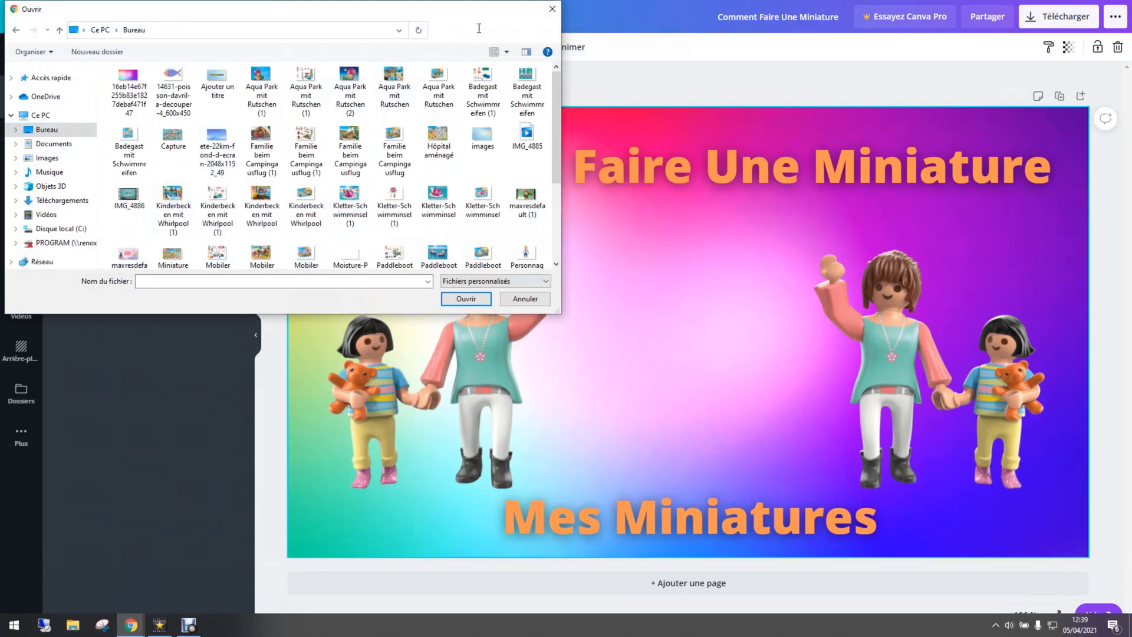
click(479, 29)
text(m)
text(in)
scroll(373, 229, down, 3)
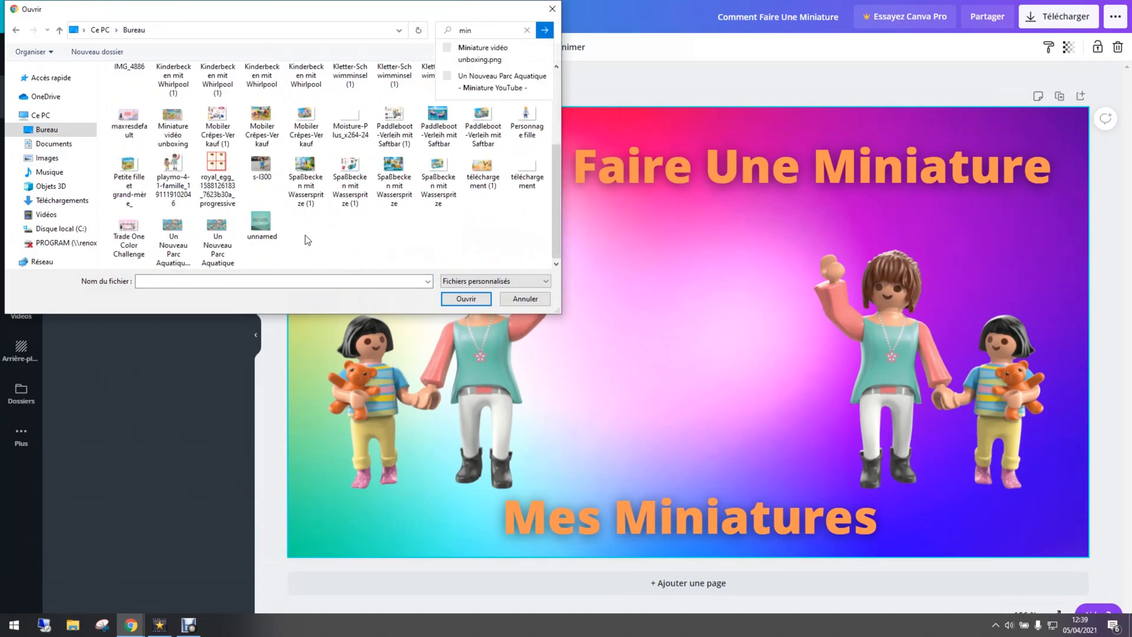
scroll(307, 240, up, 2)
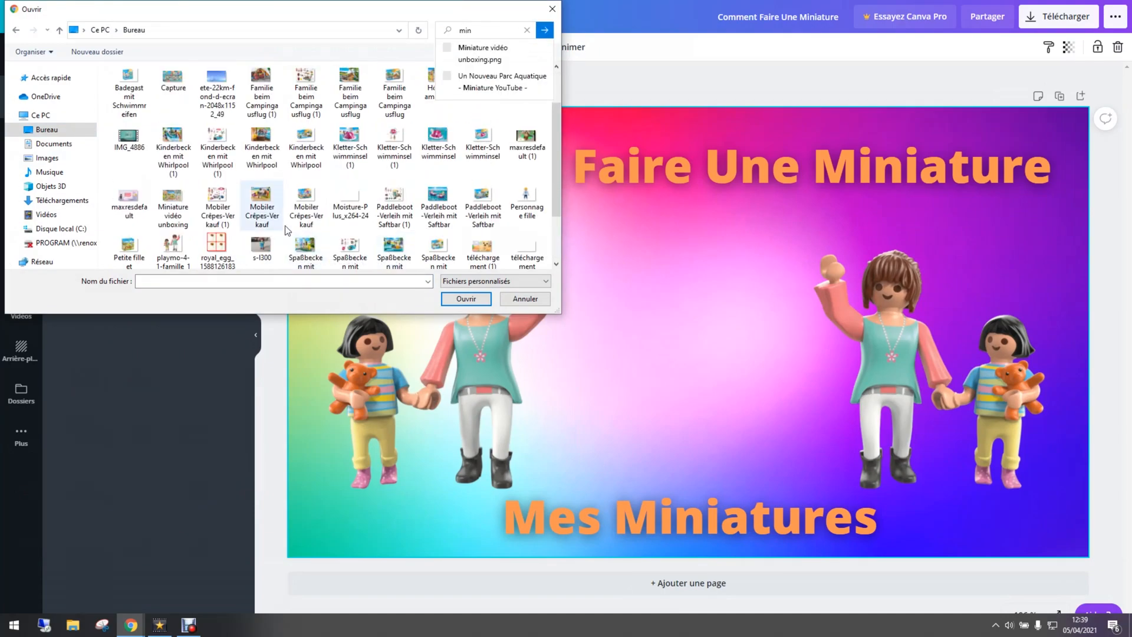
click(173, 207)
click(466, 298)
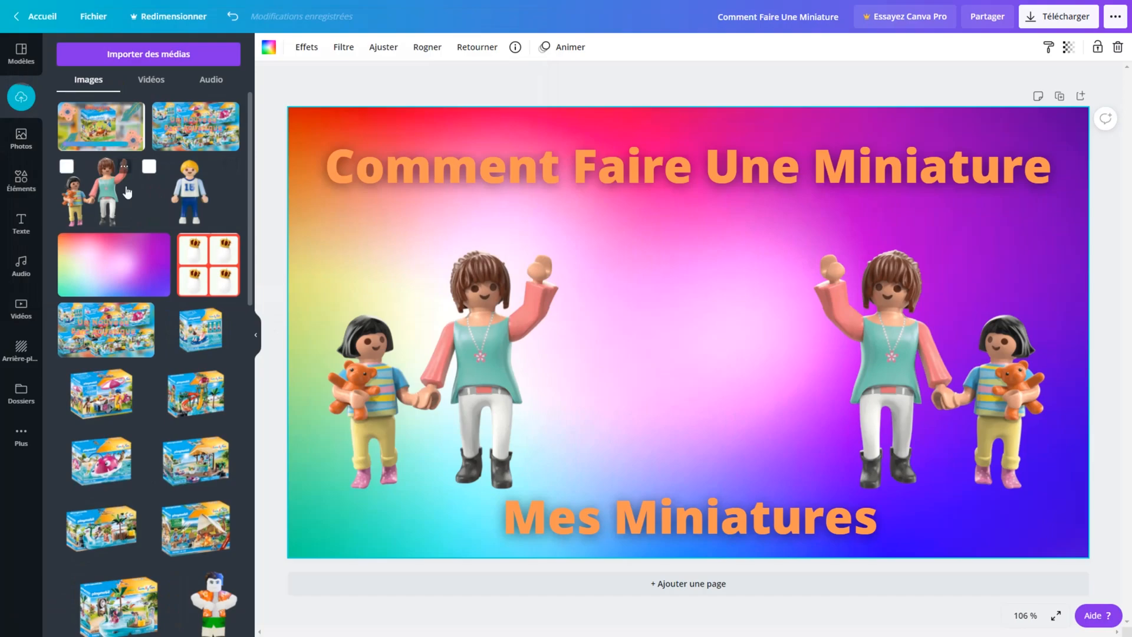
Step: Insert the unboxing thumbnail with its white edges cropped off, scaled down beside the left woman's raised hand
click(100, 126)
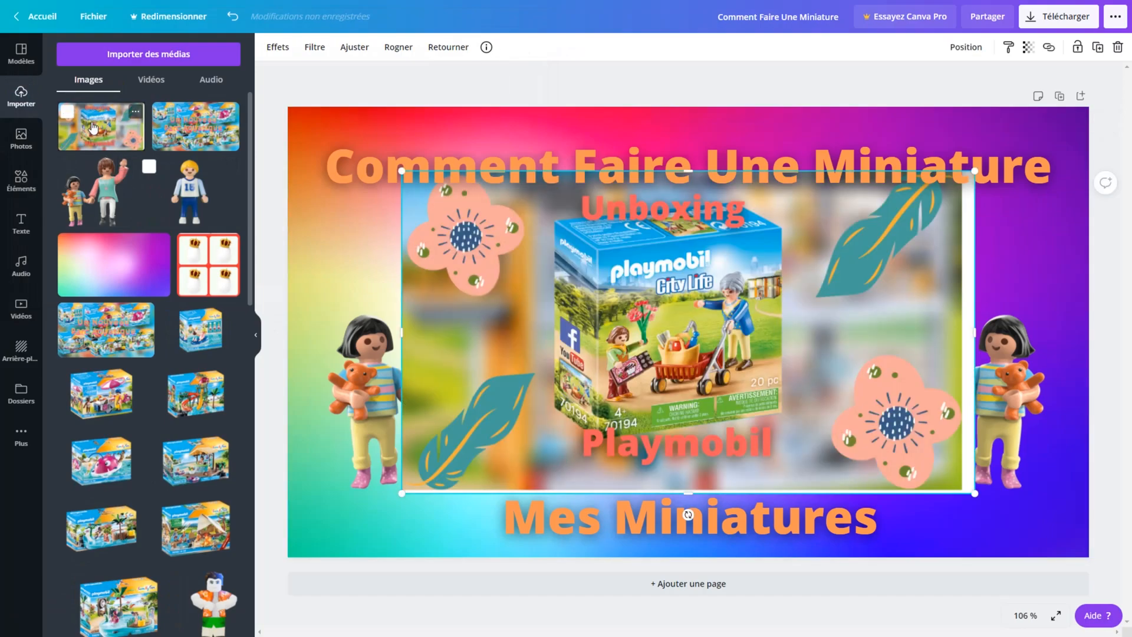
drag(971, 335, 962, 336)
drag(682, 493, 683, 489)
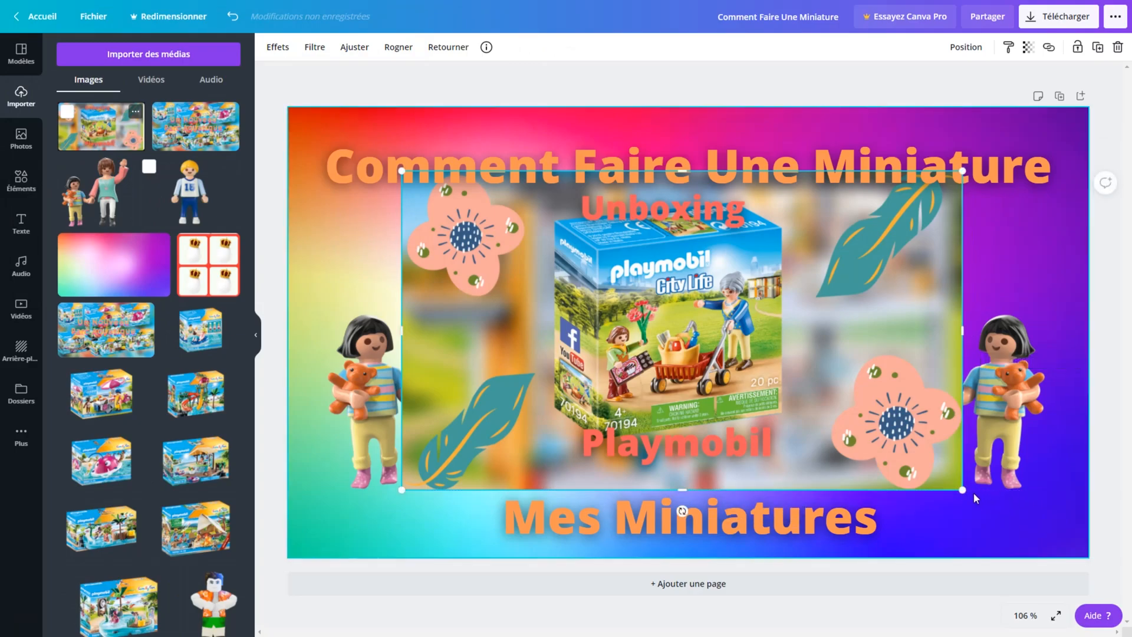
drag(962, 489, 448, 323)
drag(445, 206, 616, 333)
Step: Insert the "Un Nouveau Parc Aquatique" thumbnail, scaled down to the right of the unboxing thumbnail
click(165, 134)
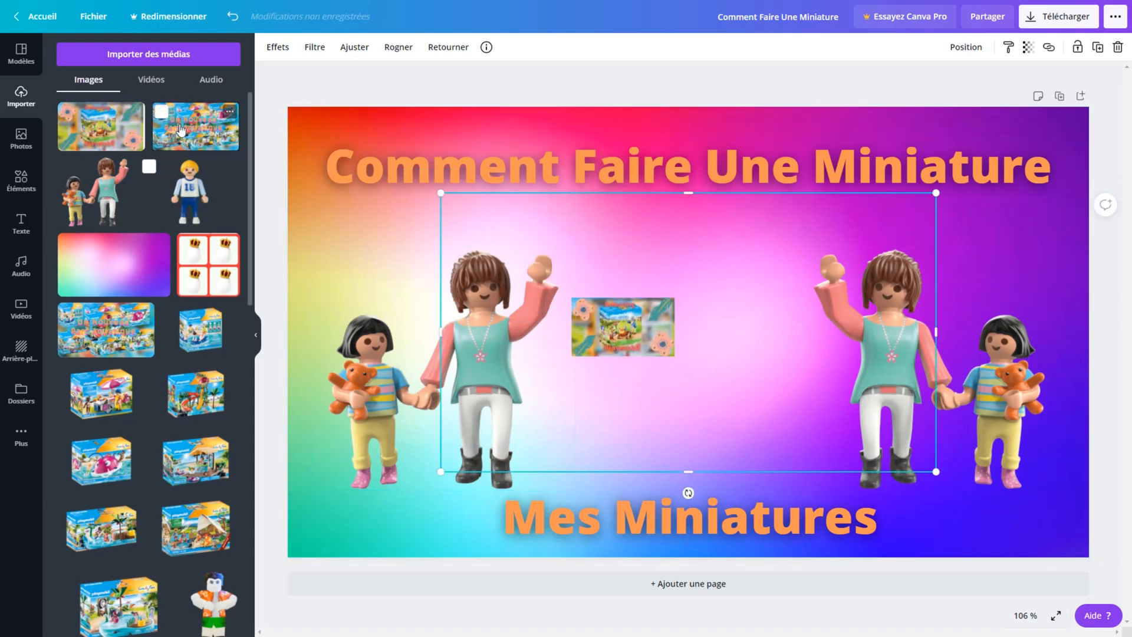
drag(936, 473, 443, 200)
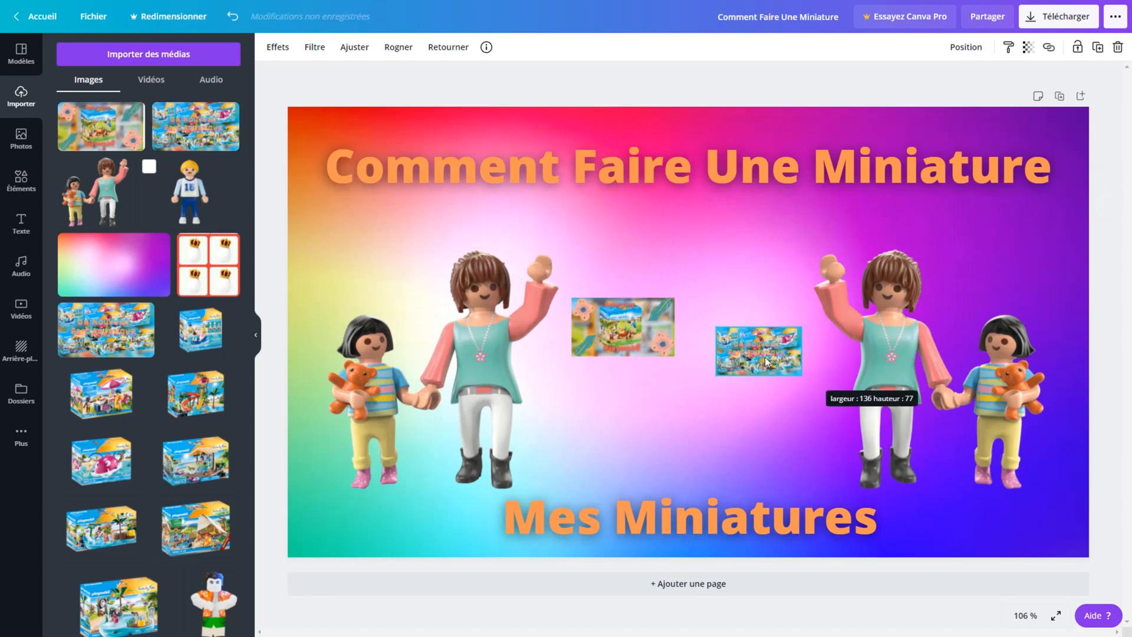
mouse_move(768, 361)
mouse_down()
mouse_move(750, 340)
mouse_move(797, 362)
mouse_move(775, 341)
mouse_up()
Step: Resize the two small thumbnails to matching width and height, aligned side by side between the figures
click(652, 341)
drag(675, 357, 671, 355)
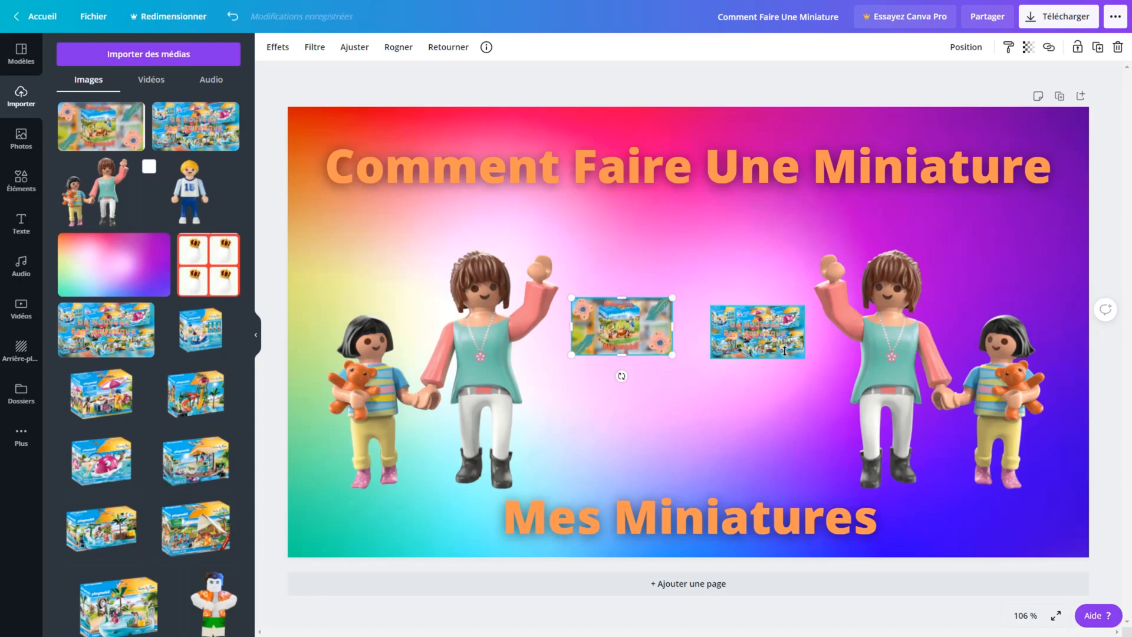
click(719, 312)
drag(719, 311, 707, 305)
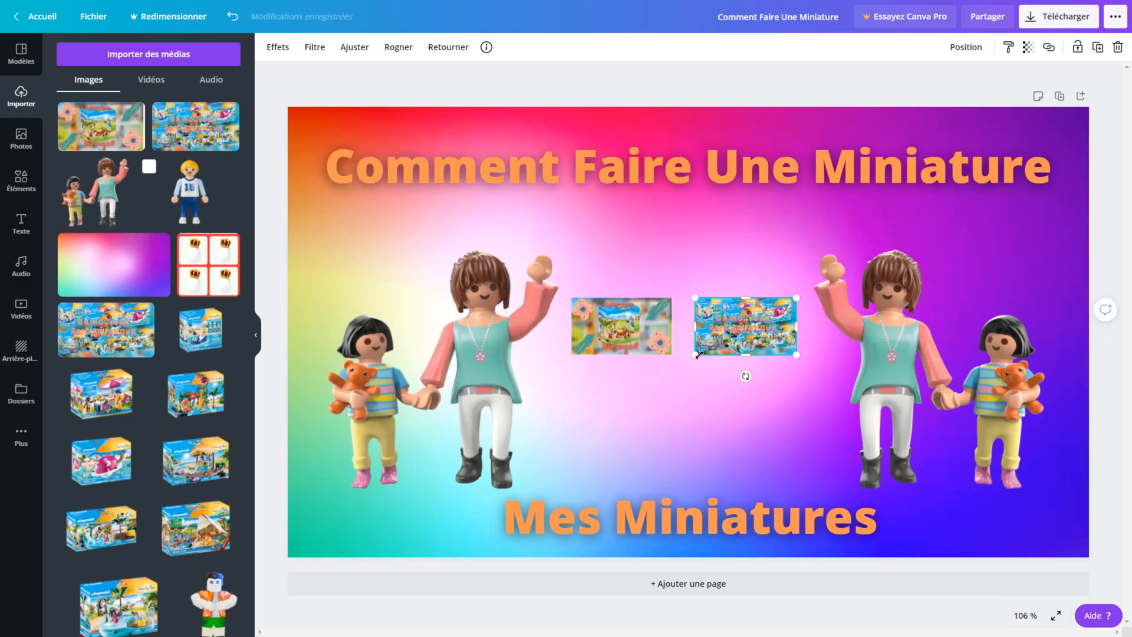
drag(621, 356, 622, 361)
click(747, 347)
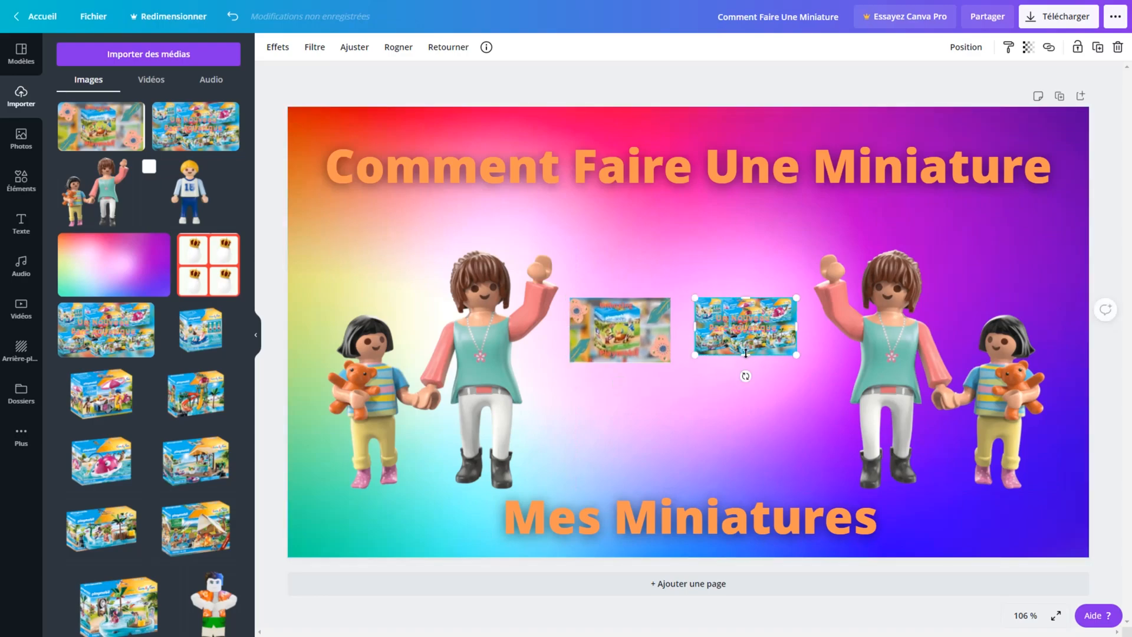
drag(745, 354, 745, 359)
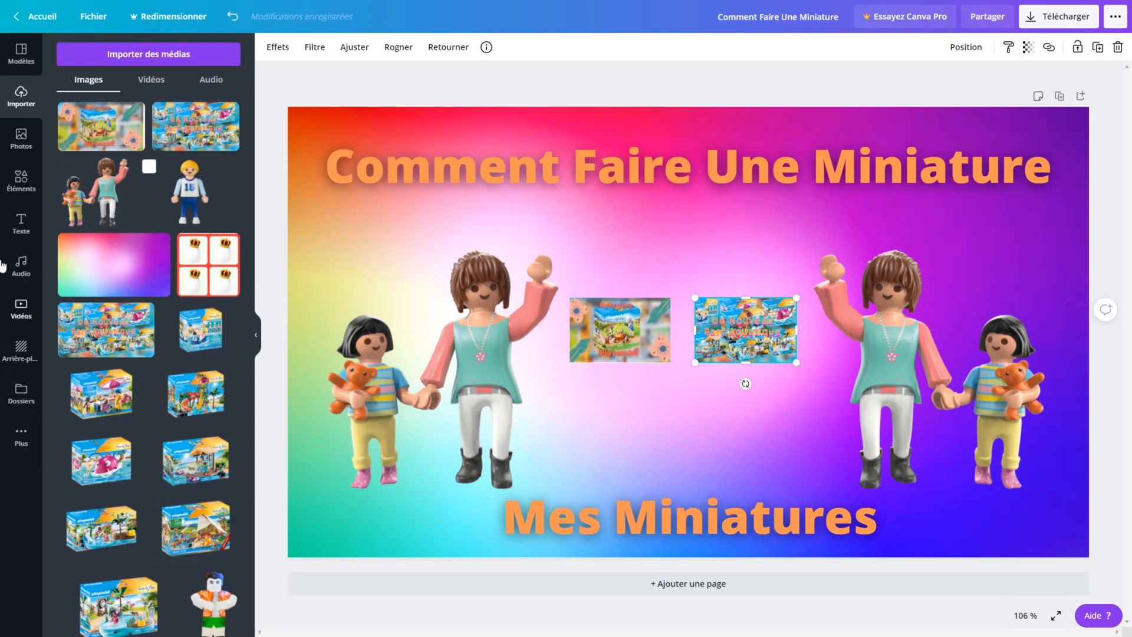
Step: Search the elements for "flèche croisés" and insert the free crossed-arrows graphic
click(8, 194)
click(92, 55)
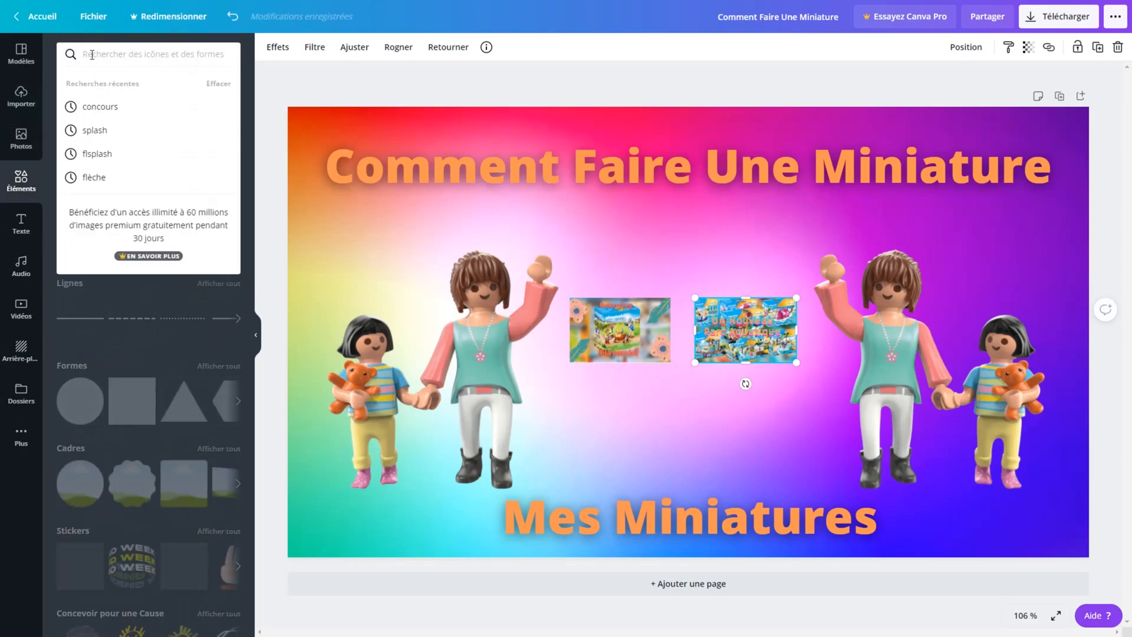
text(flèc)
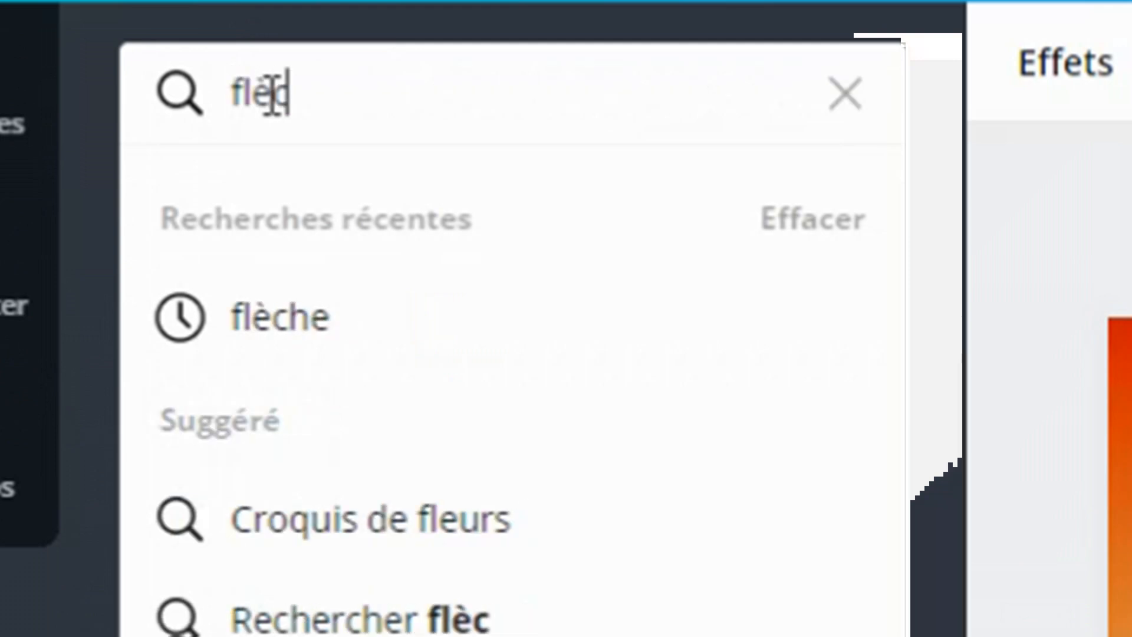
text(he croisée)
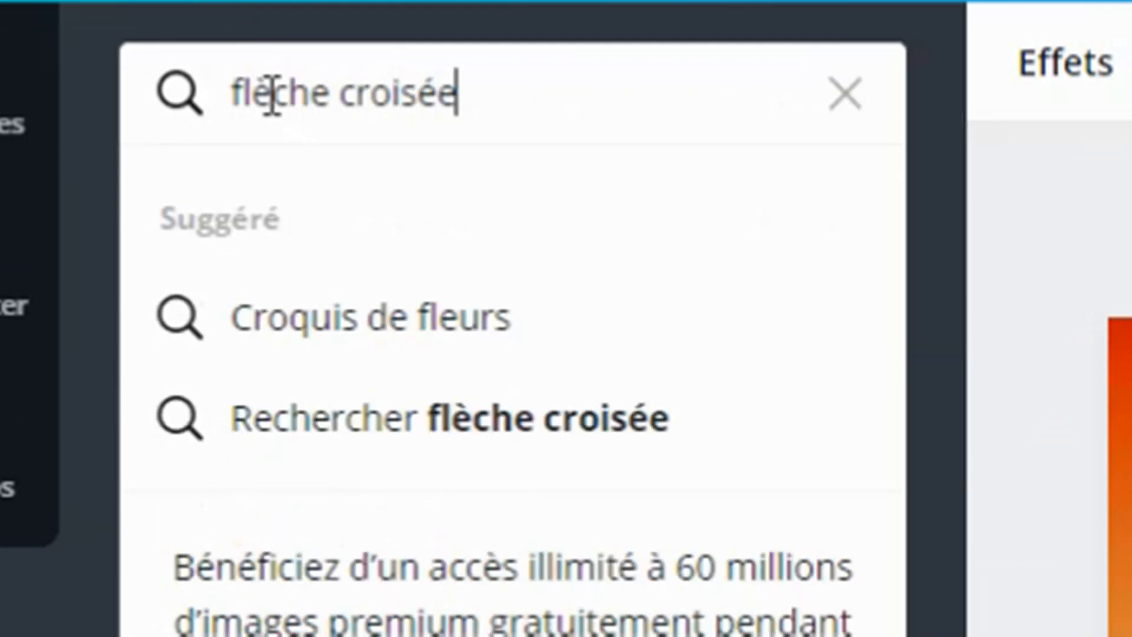
key(Return)
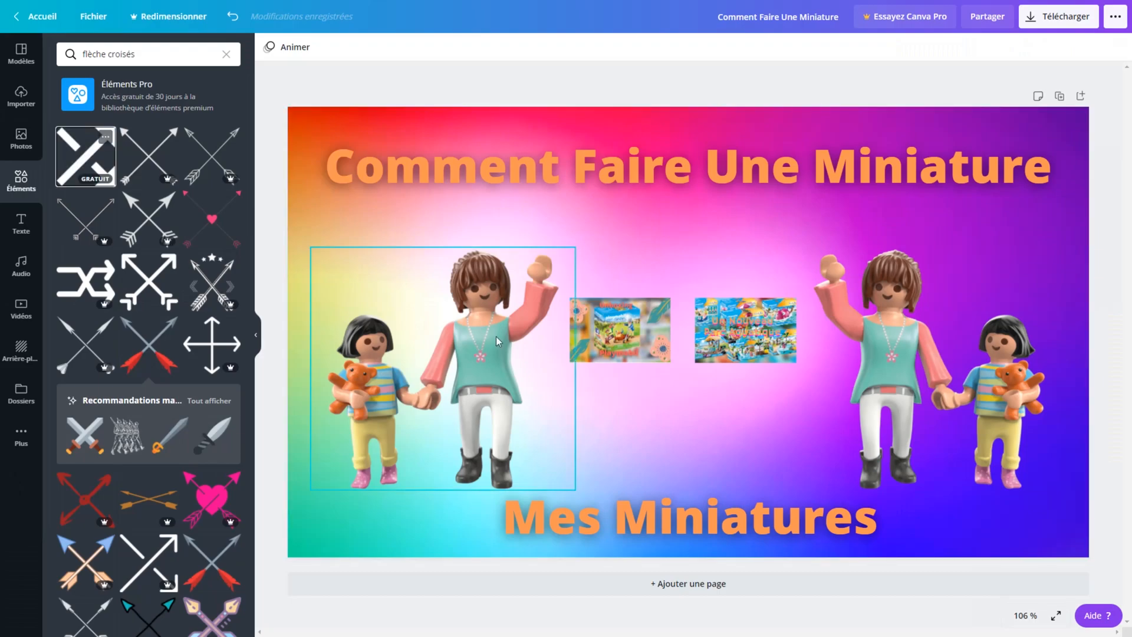
click(86, 156)
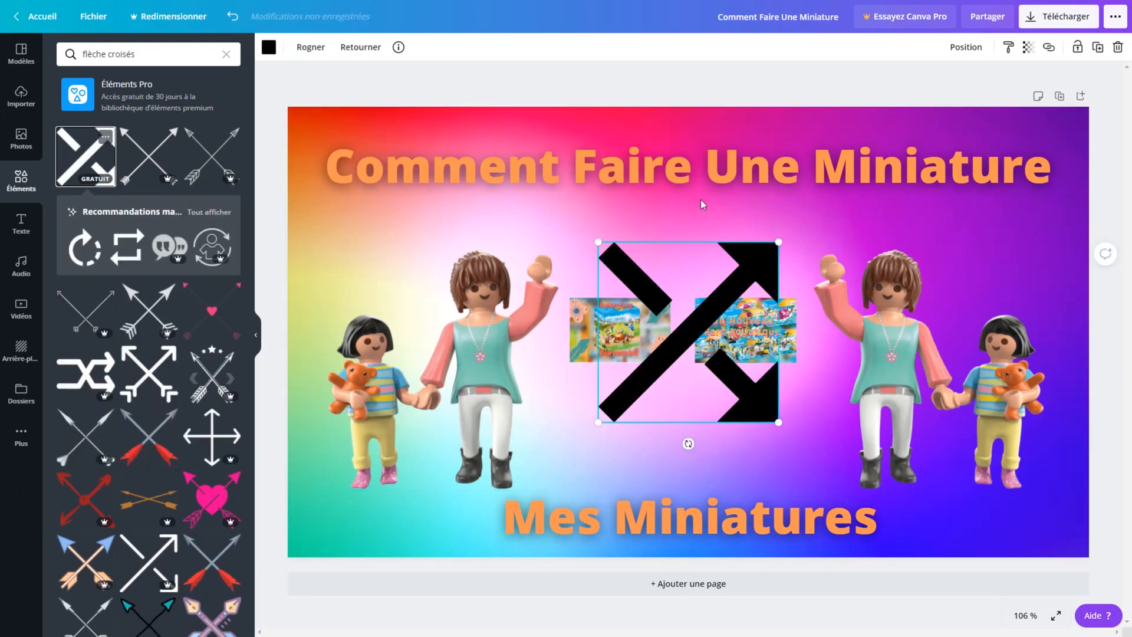
Step: Flip the crossed arrows horizontally and vertically until both heads point left, and move the graphic lower on the page
click(359, 50)
click(400, 77)
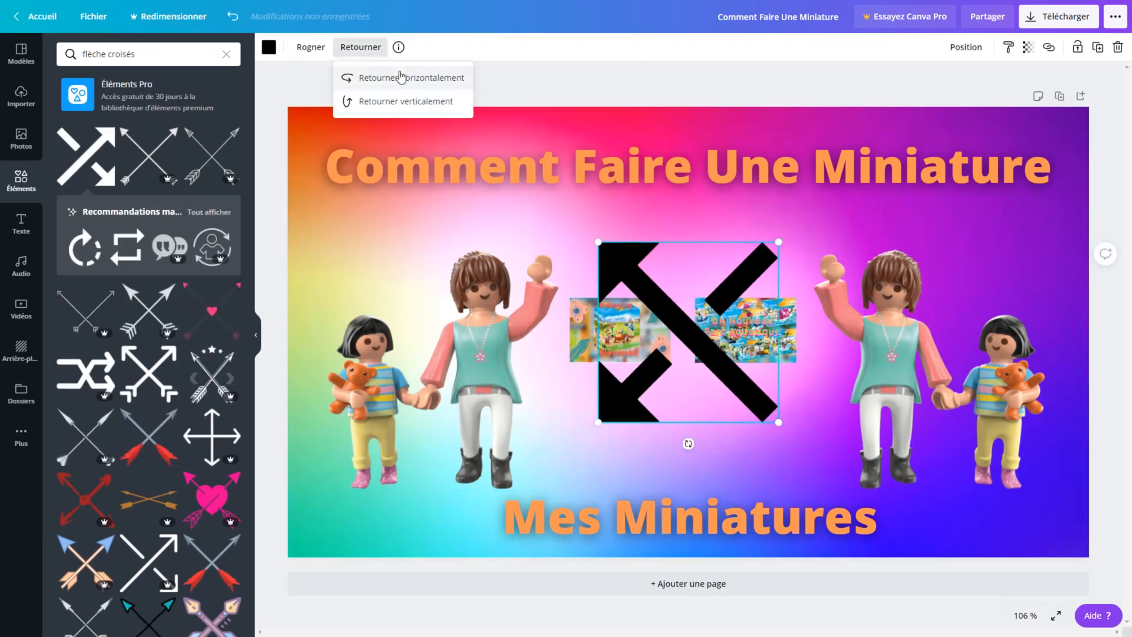
click(380, 73)
click(394, 104)
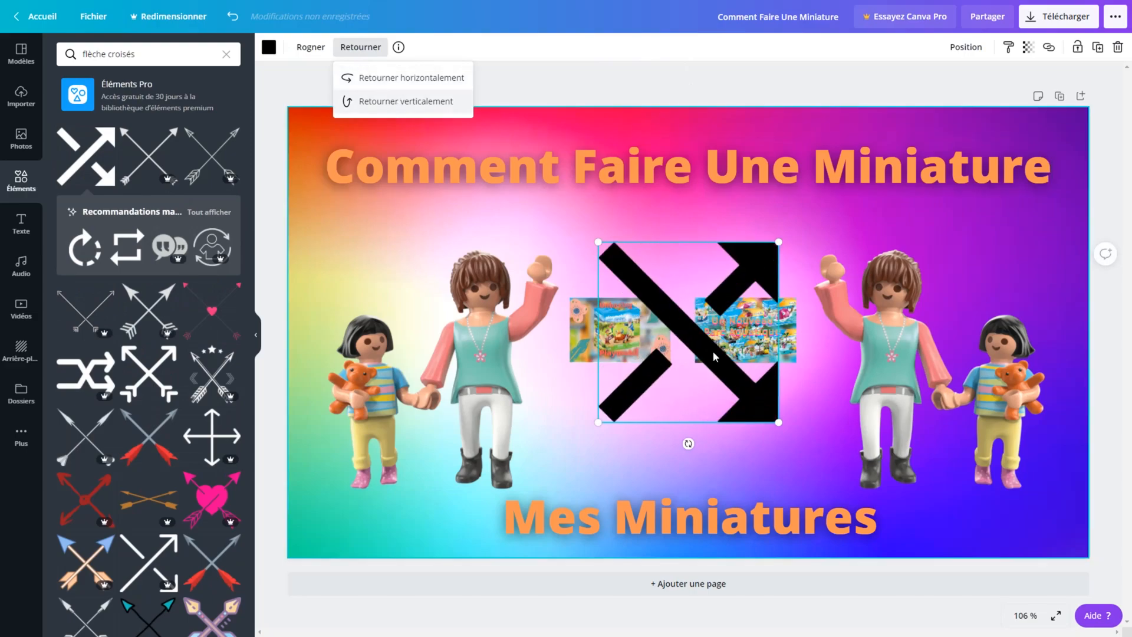
drag(694, 369, 705, 405)
click(359, 47)
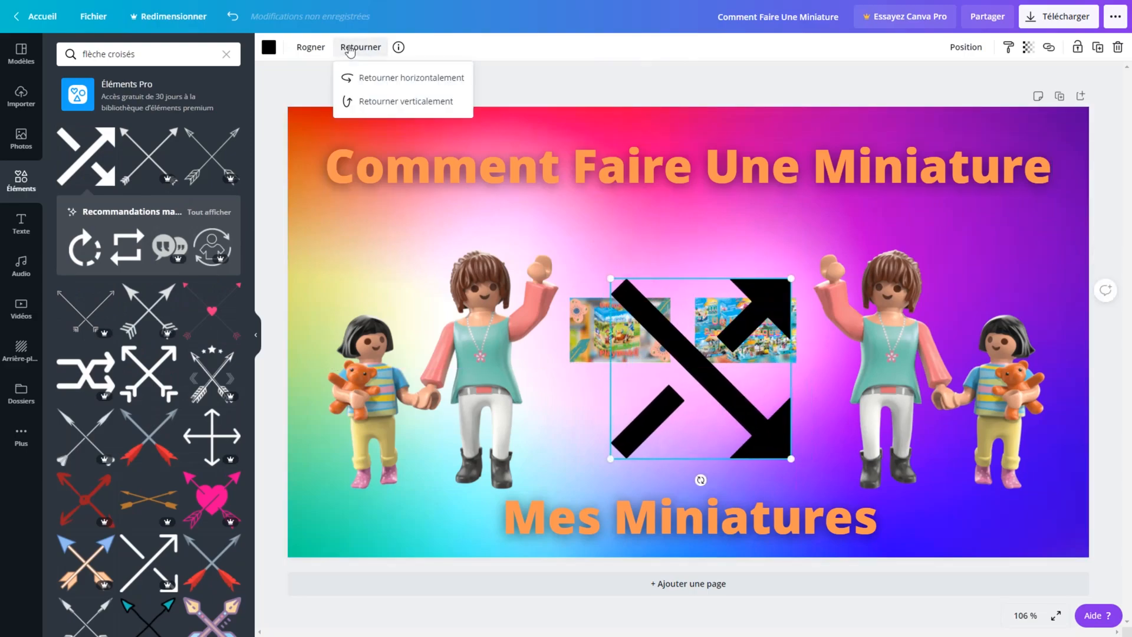
click(381, 101)
click(384, 81)
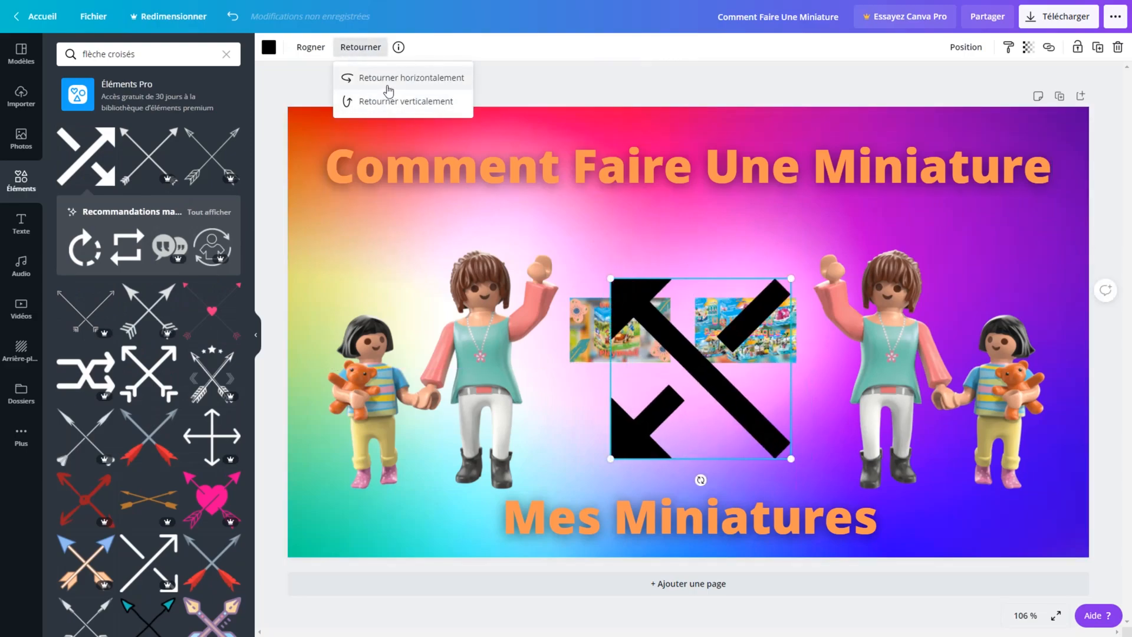
click(390, 112)
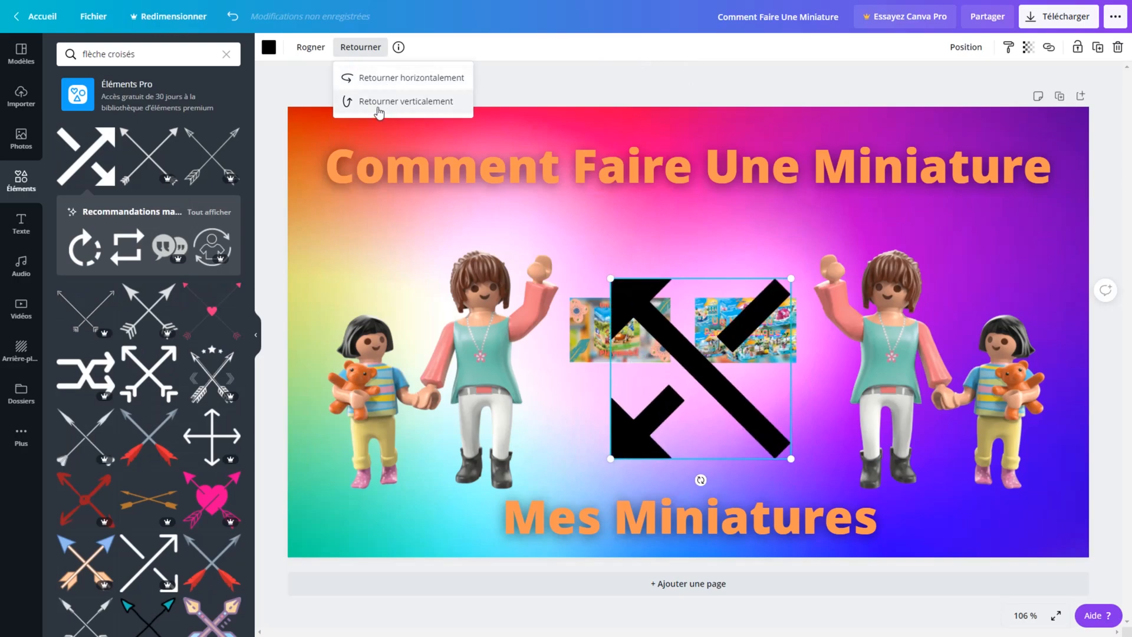
click(379, 110)
drag(733, 317, 707, 369)
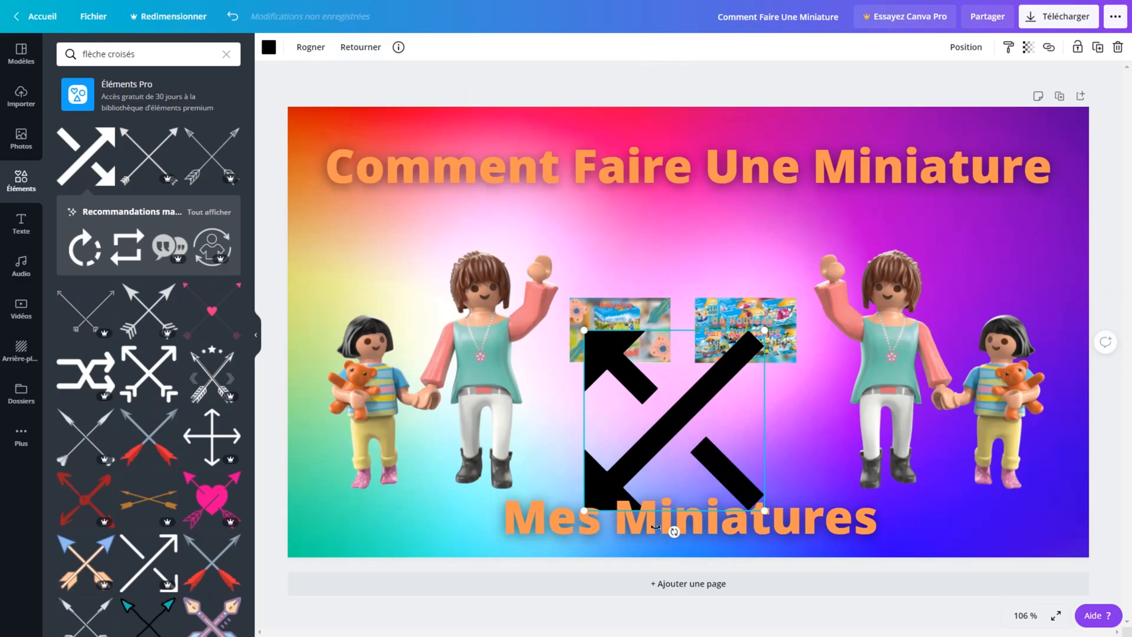
Step: Rotate the crossed arrows 90° so the heads point up, and place them smaller, centred below the two thumbnails
drag(674, 531, 561, 420)
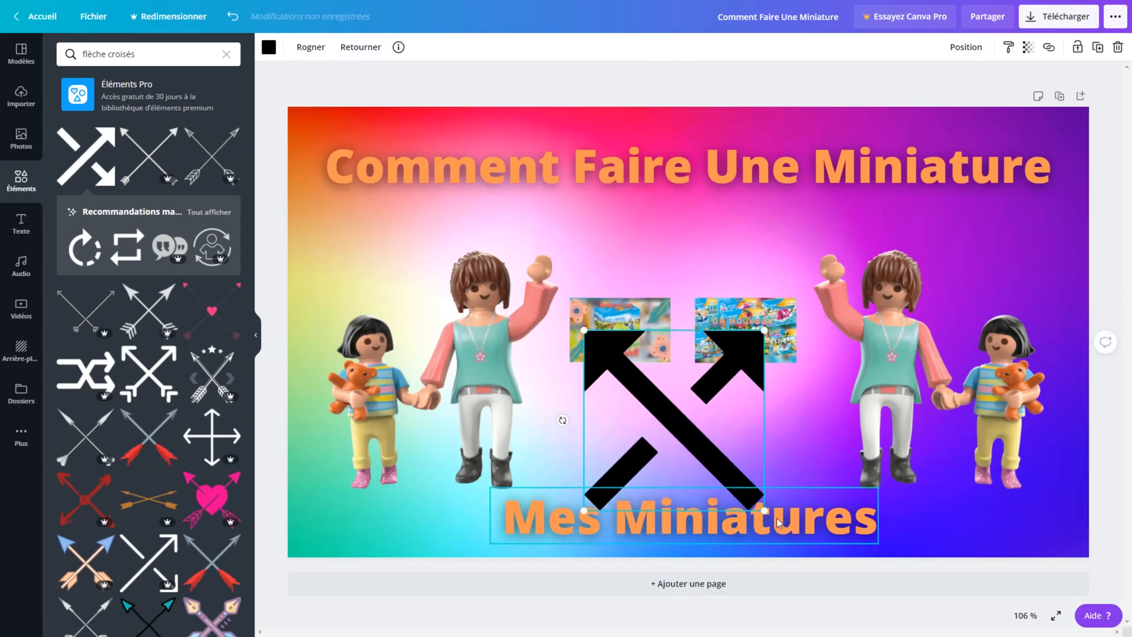
drag(766, 511, 715, 461)
drag(628, 415, 668, 454)
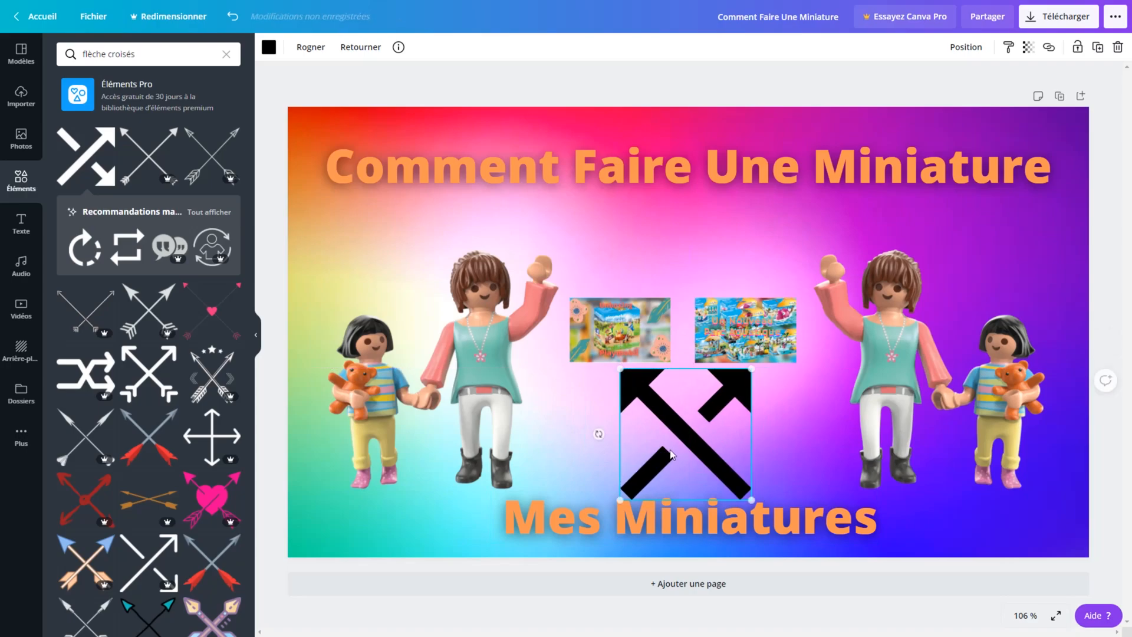
Step: Change the crossed arrows' colour to white
click(269, 46)
click(234, 343)
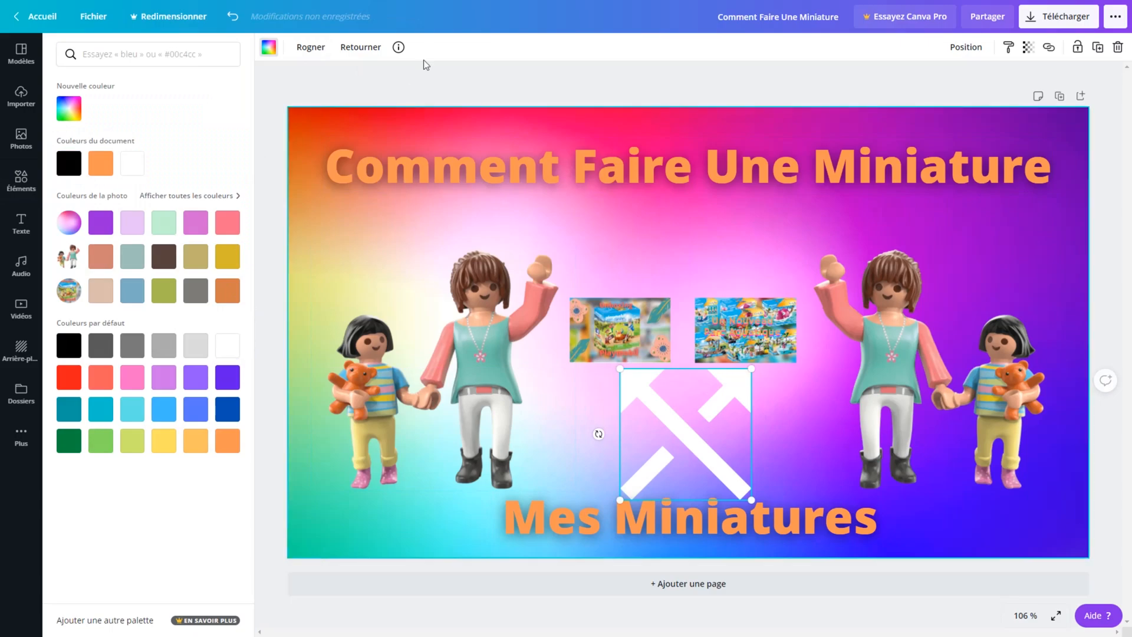
key(Escape)
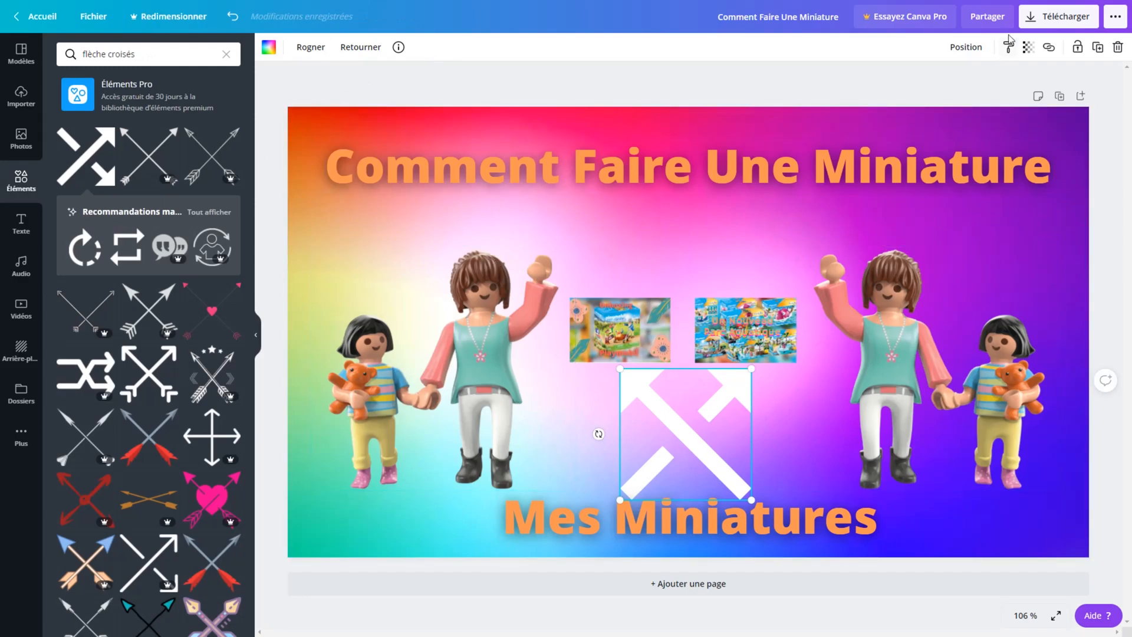
Step: Download the finished thumbnail design as a PNG image, without a transparent background or compression
click(1033, 22)
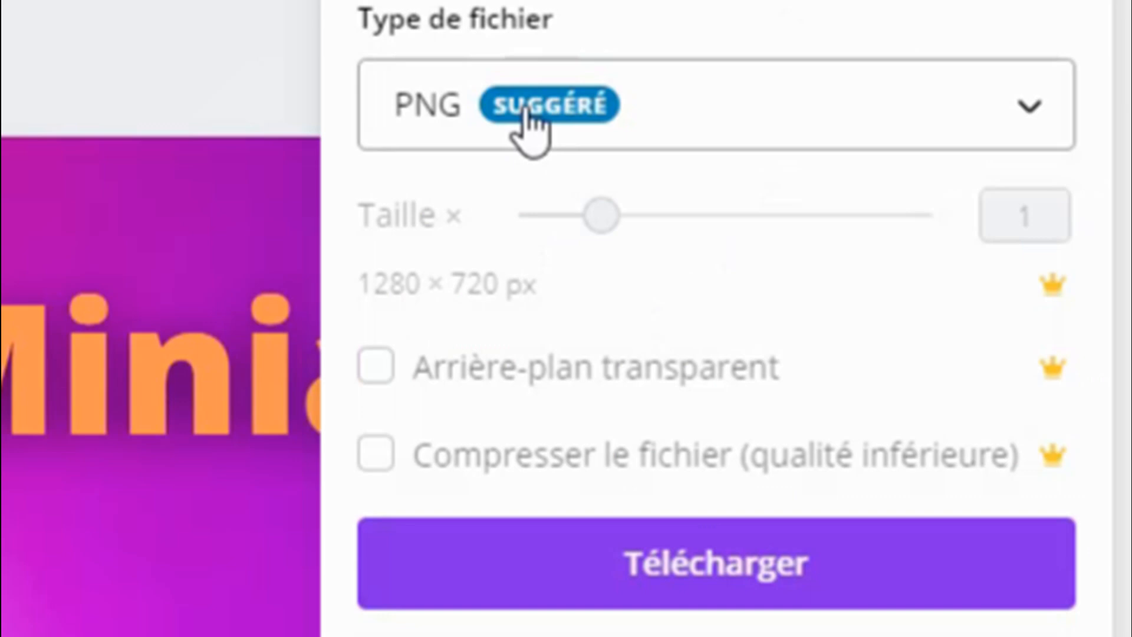
click(977, 102)
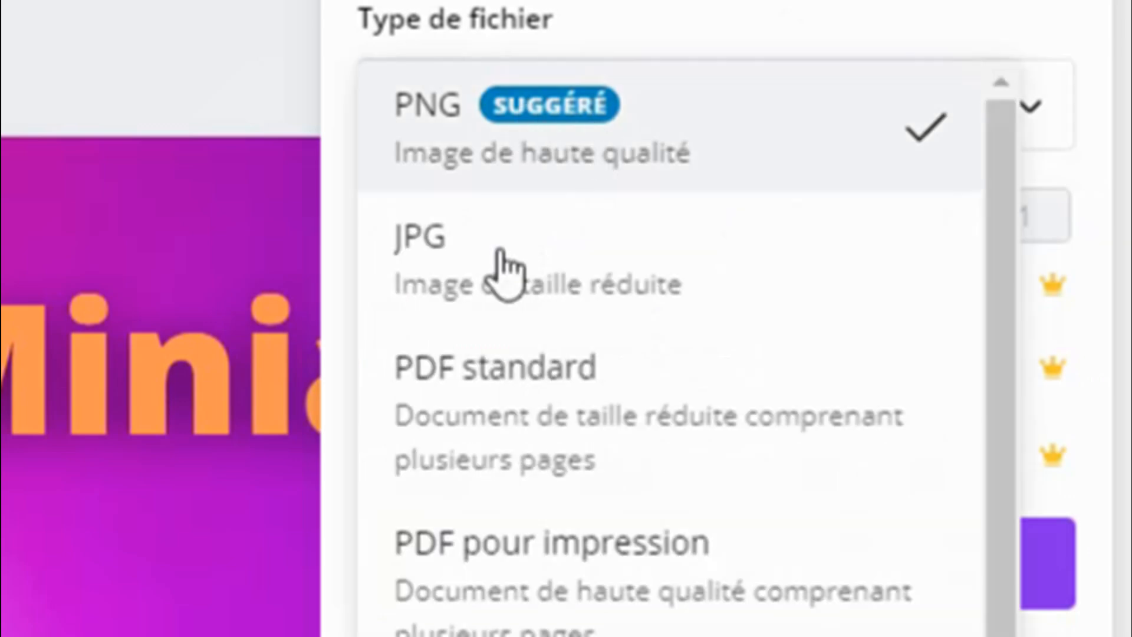
scroll(1035, 170, down, 1)
scroll(576, 560, up, 1)
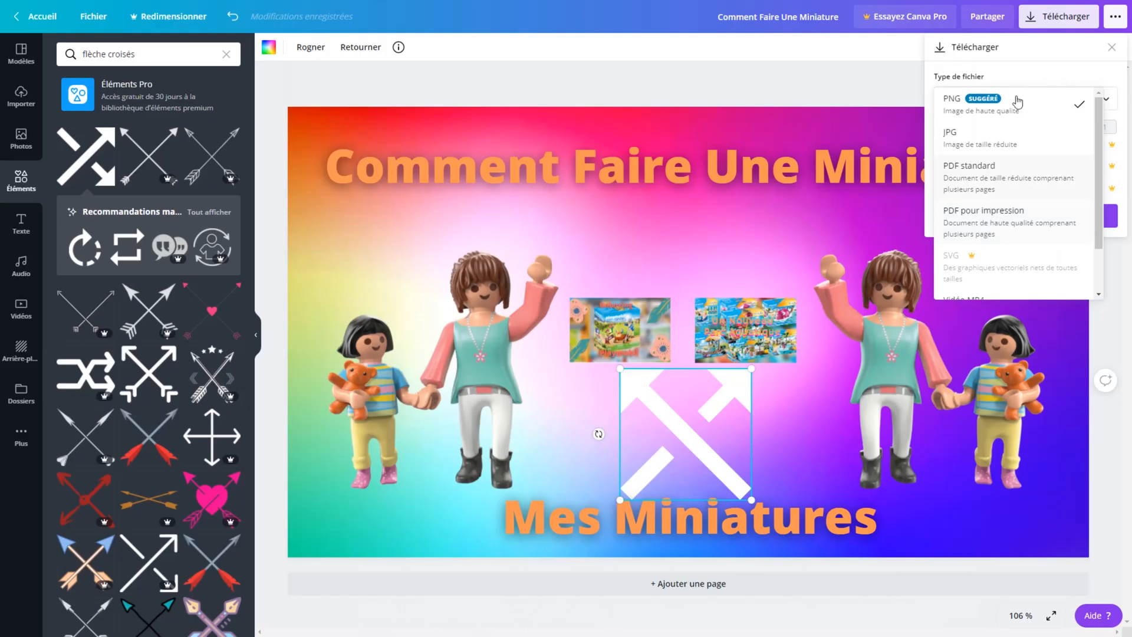
click(1010, 109)
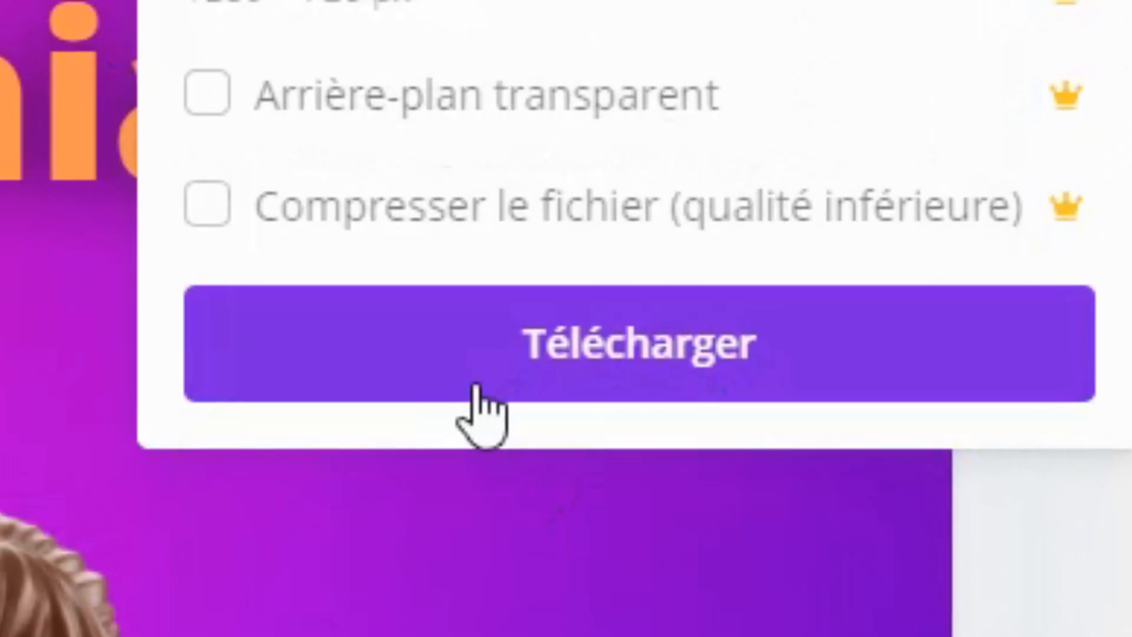
click(995, 223)
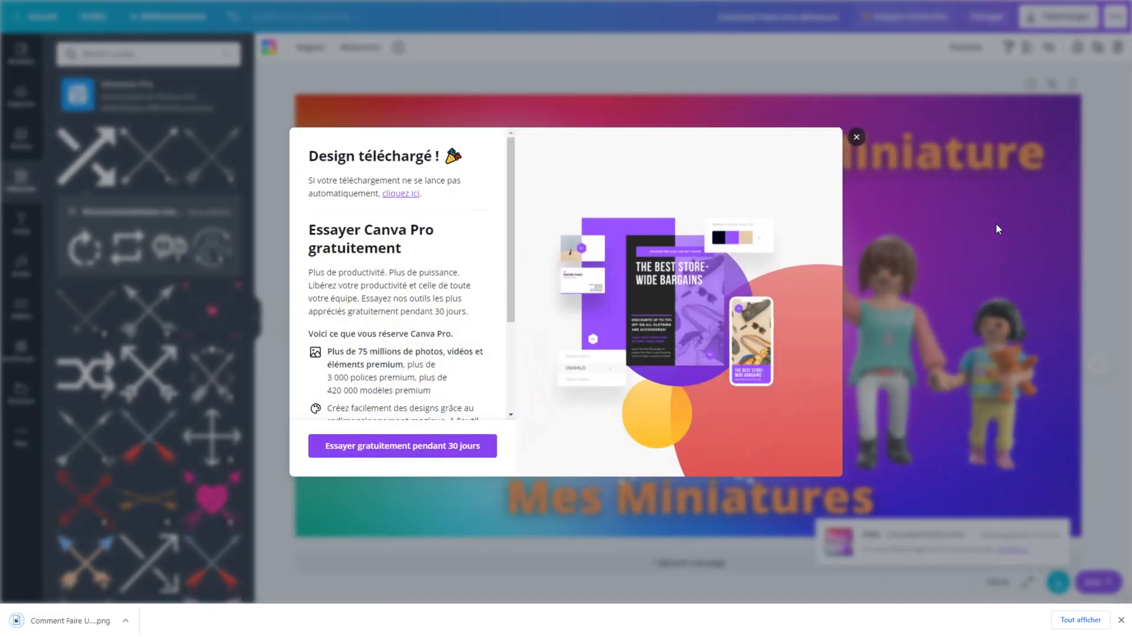
Step: Dismiss the Canva Pro trial offer, deselect the crossed arrows and close the browser's download bar
click(856, 137)
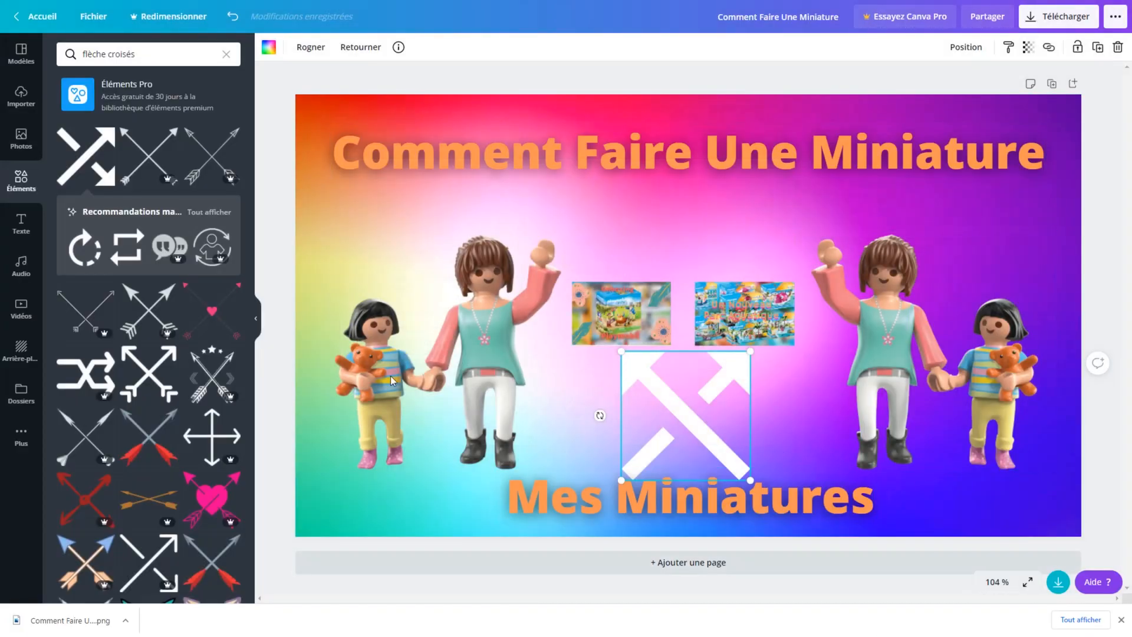
click(538, 172)
click(340, 218)
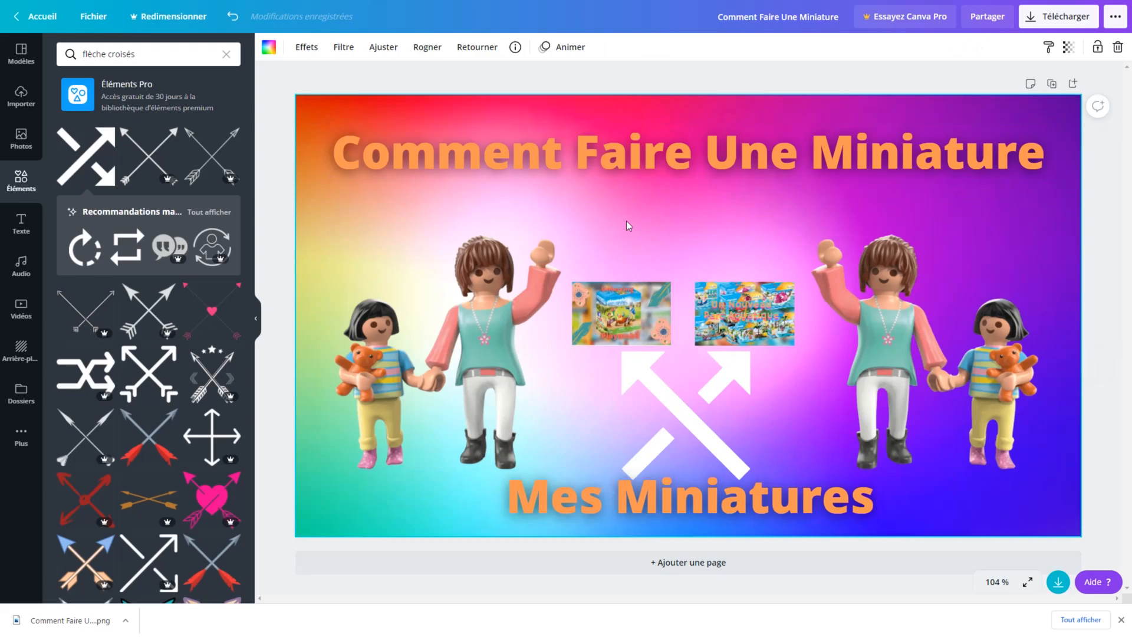
click(1121, 619)
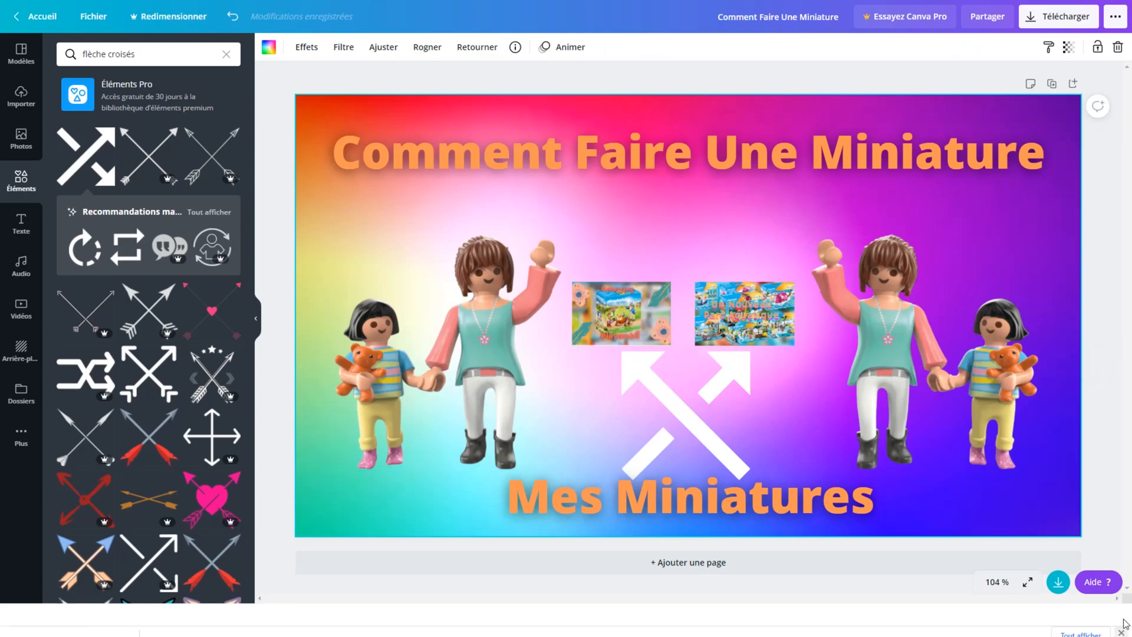